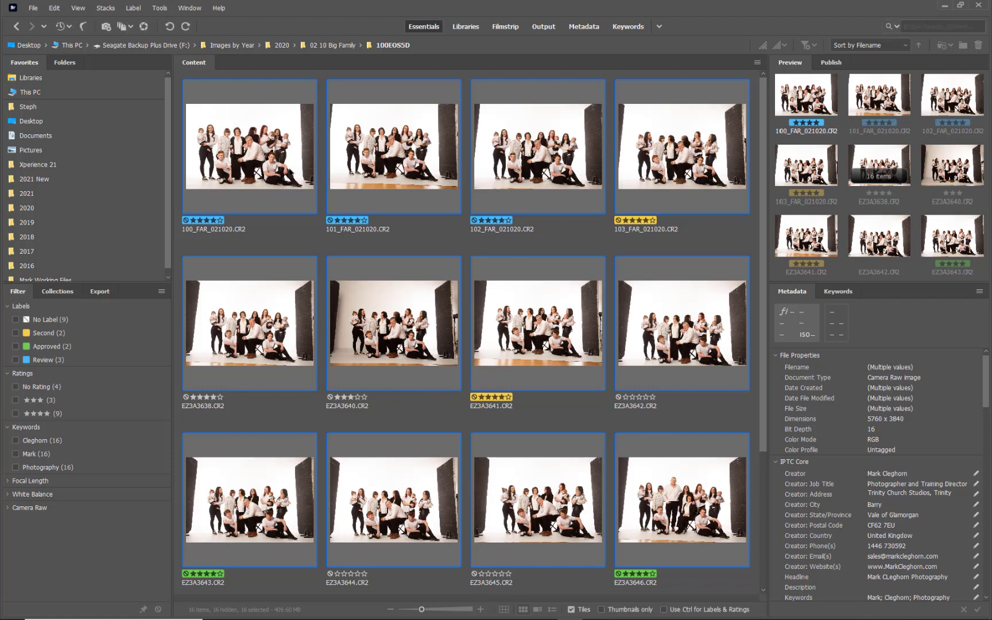
Step: Compare the family photos 100_FAR_021020, 103_FAR_021020 and EZ3A3646 side by side in a full-screen review
left_click(290, 171)
left_click(682, 146, "ctrl")
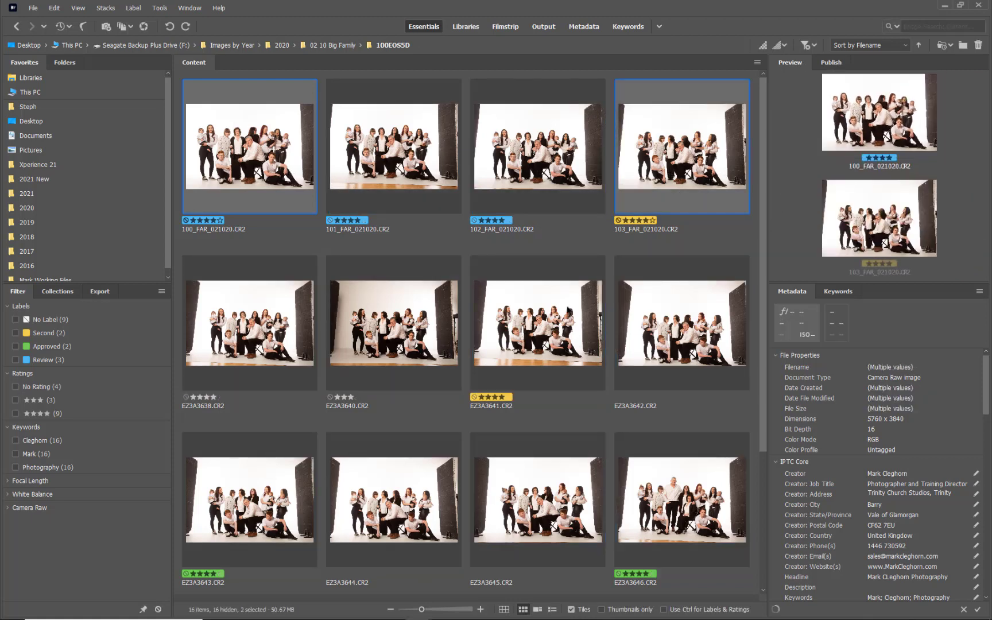
left_click(682, 499, "ctrl")
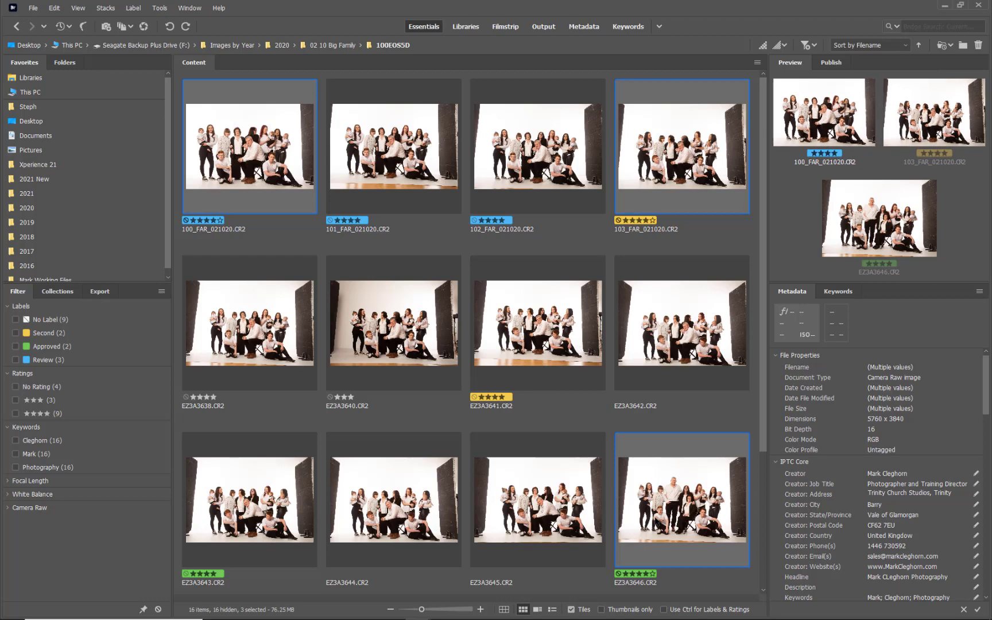
key("ctrl+b")
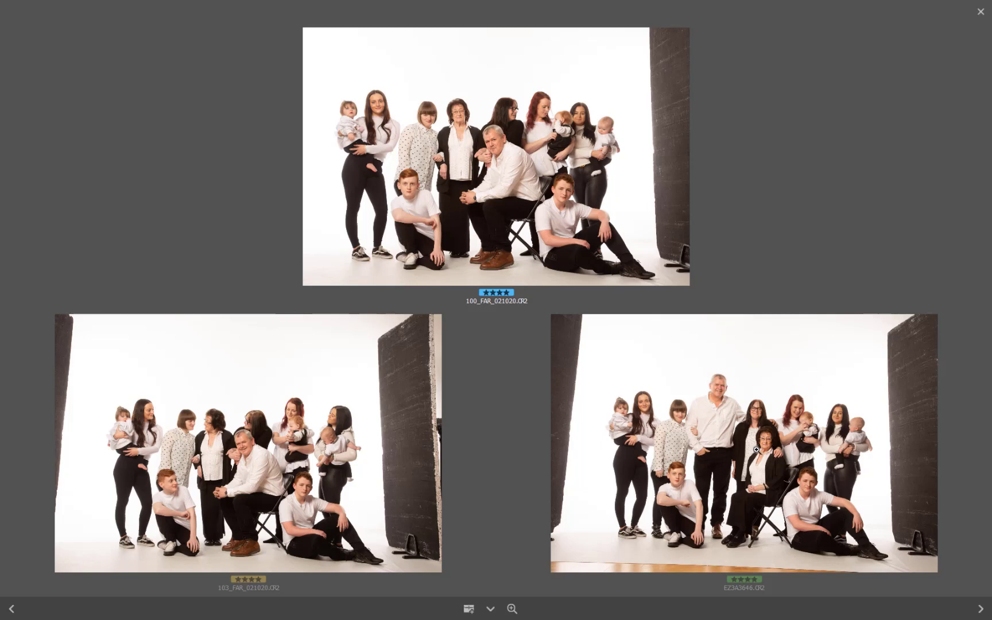
key("Escape")
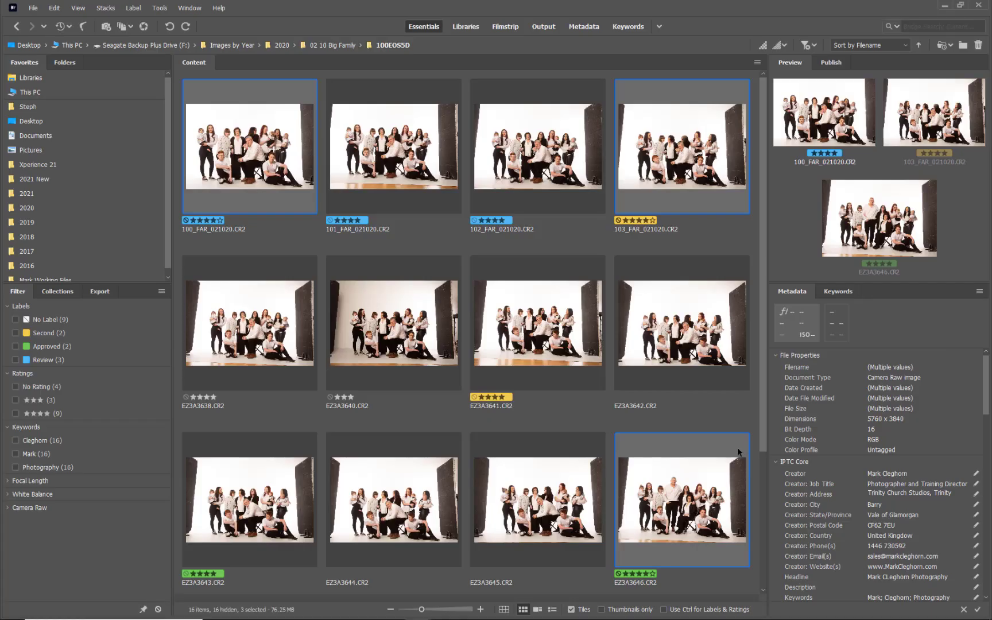
Step: Filter the folder to show only photos labelled Second, Approved and Review
left_click(29, 334)
left_click(27, 347)
left_click(25, 360)
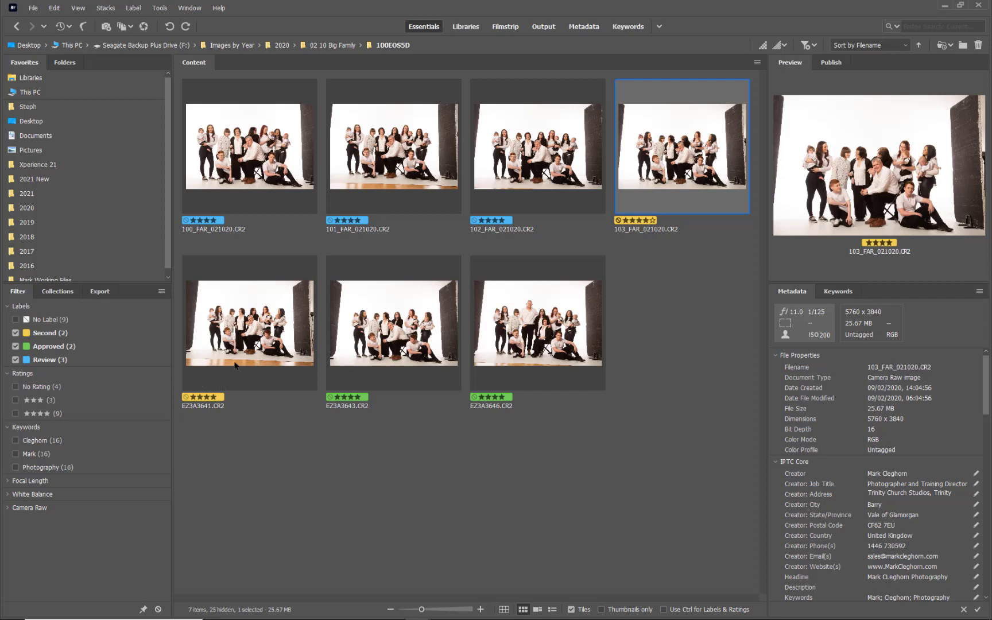
Step: Batch rename all the filtered photos in the same folder with a three-digit sequence starting at 101 followed by _FAR_021020
key("ctrl+a")
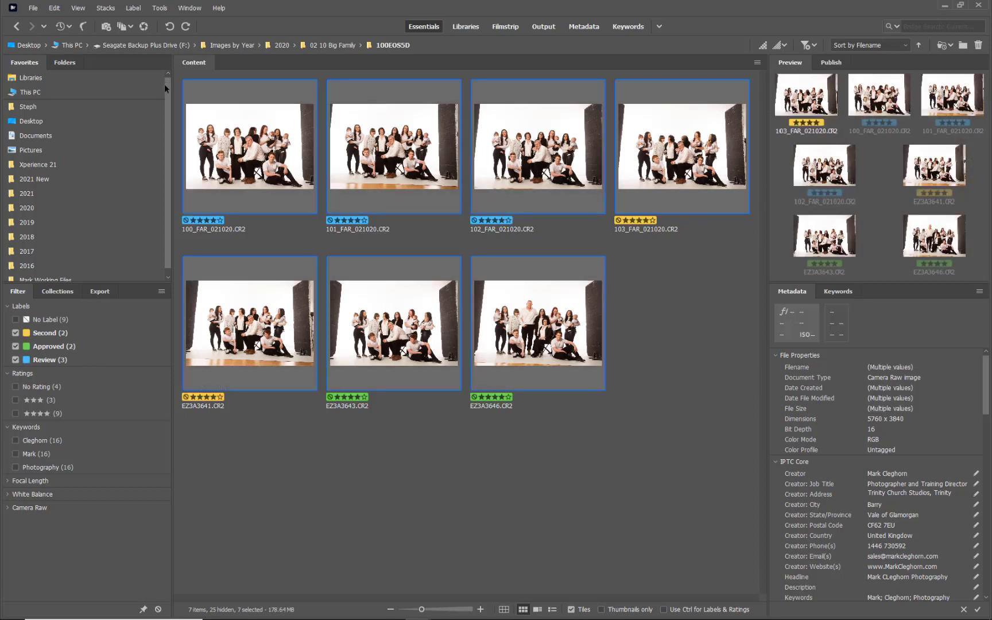
left_click(160, 8)
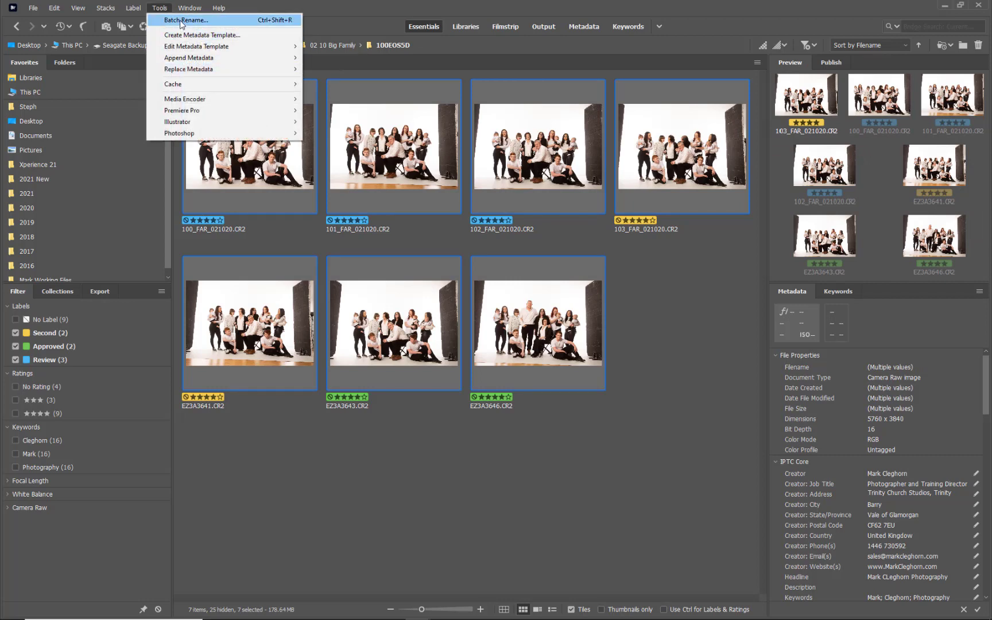
left_click(184, 20)
key("Tab")
type("100")
type("01")
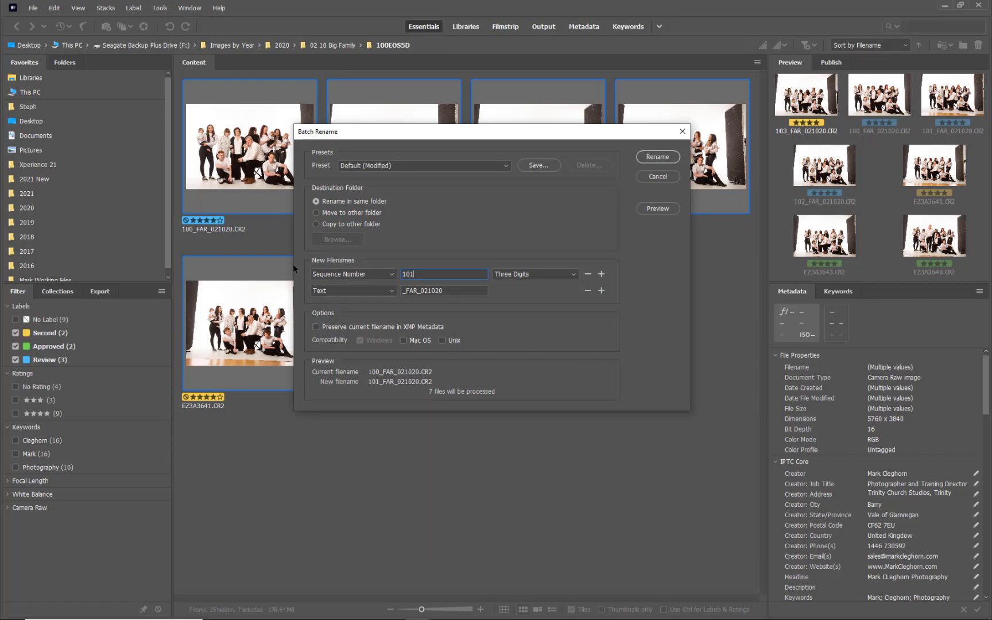
left_click(656, 156)
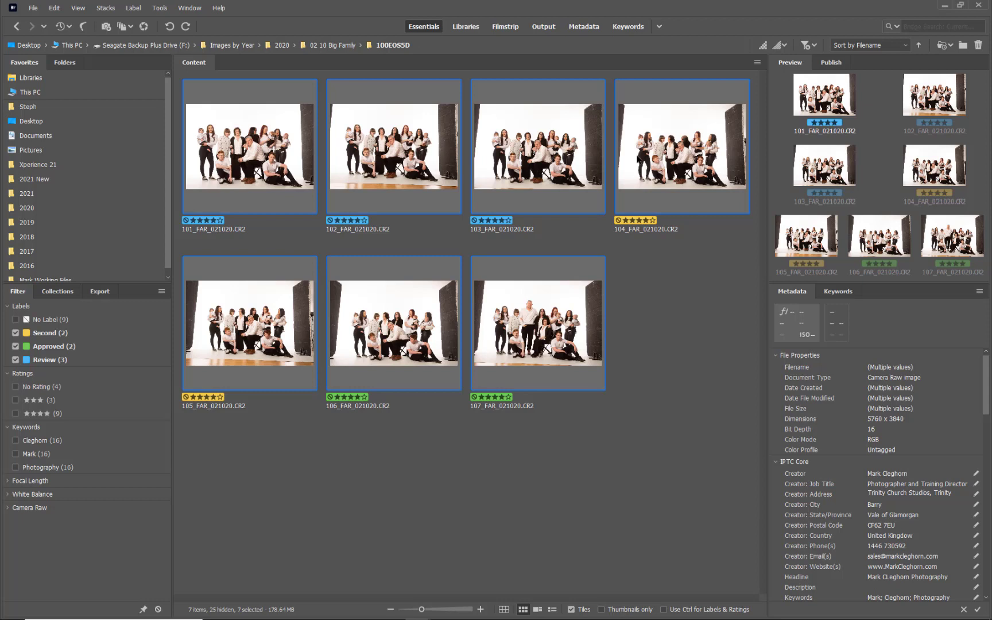
Step: Browse the photos in the raw folder of 02 10 Big Family and return to the 100EOS5D folder
left_click(340, 45)
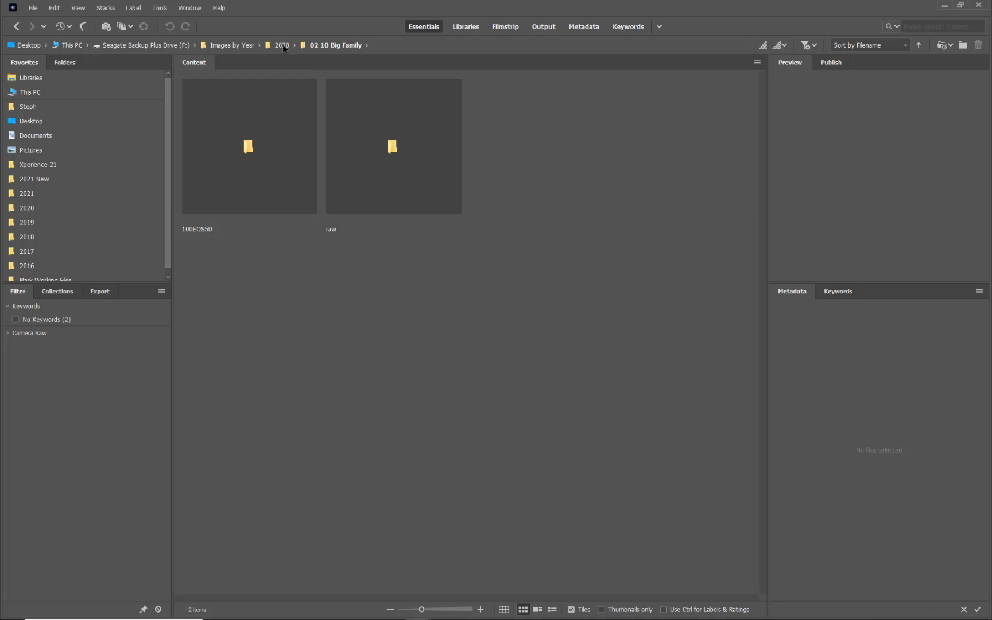
double_click(364, 167)
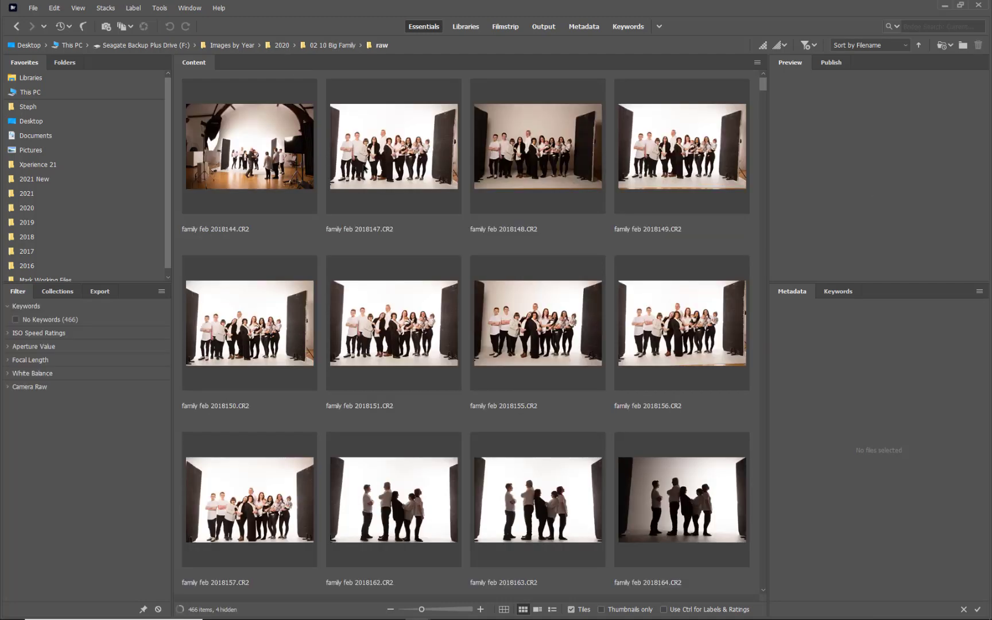
scroll(589, 343, "down", 5)
scroll(589, 344, "down", 6)
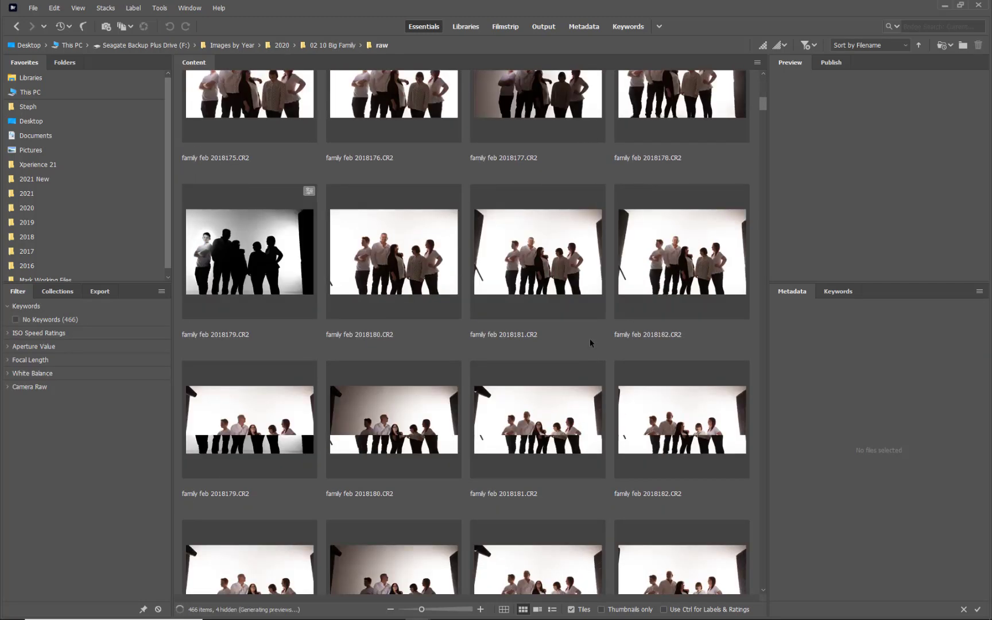
left_click(333, 46)
left_click(281, 147)
double_click(281, 148)
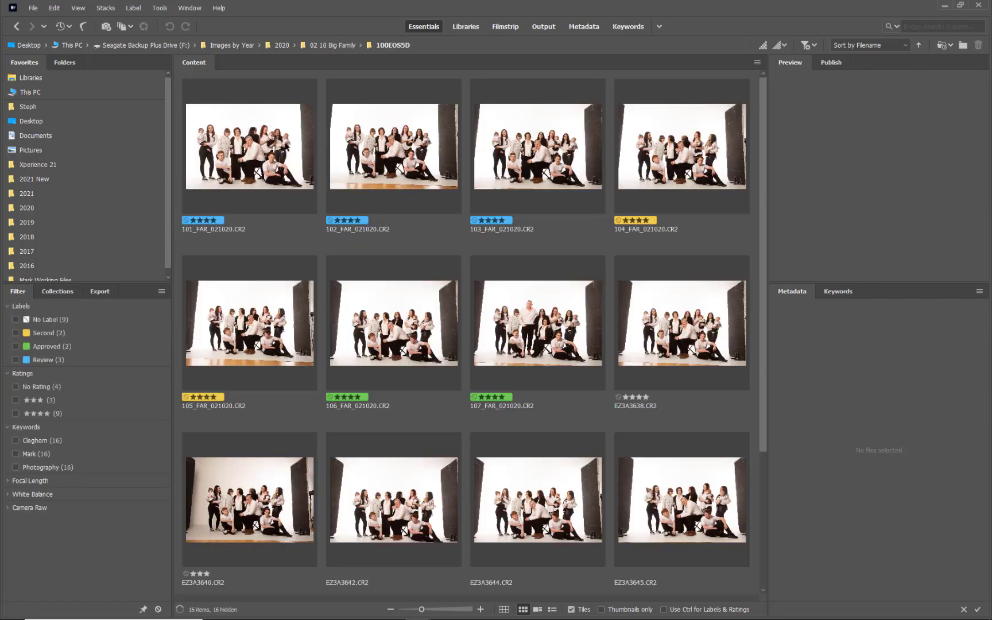
Step: Limit the 100EOS5D folder to the Second, Approved and Review labels again and open all the remaining photos in Camera Raw
left_click(27, 334)
left_click(27, 347)
left_click(29, 360)
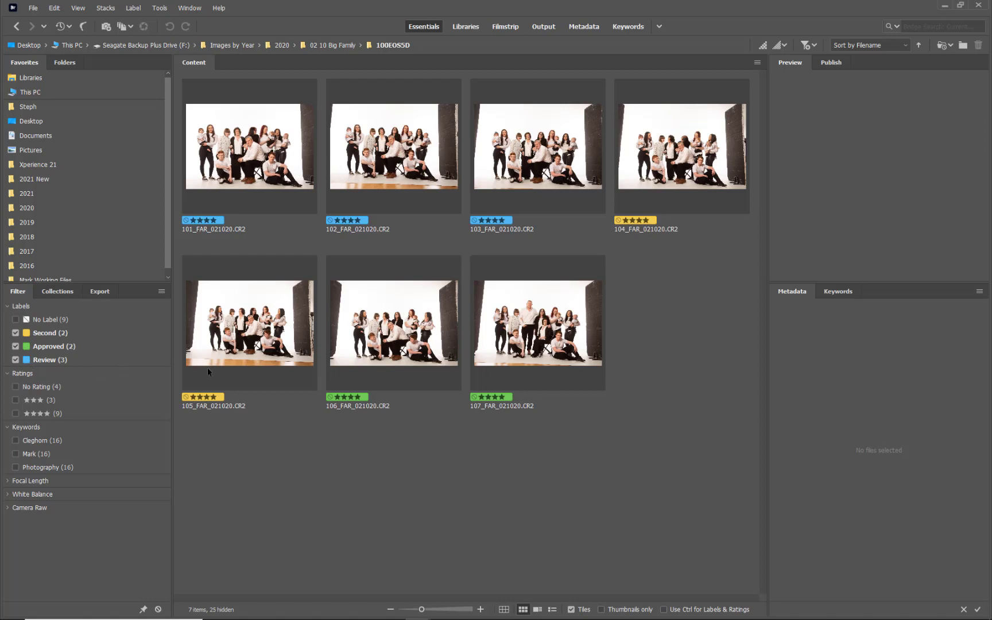
left_click(241, 161)
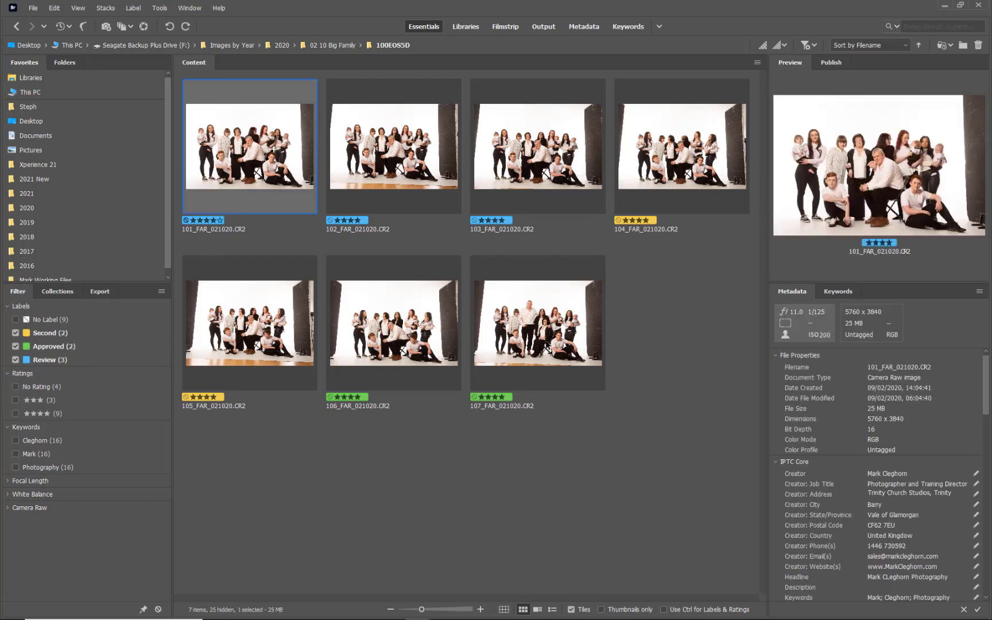
key("ctrl+a")
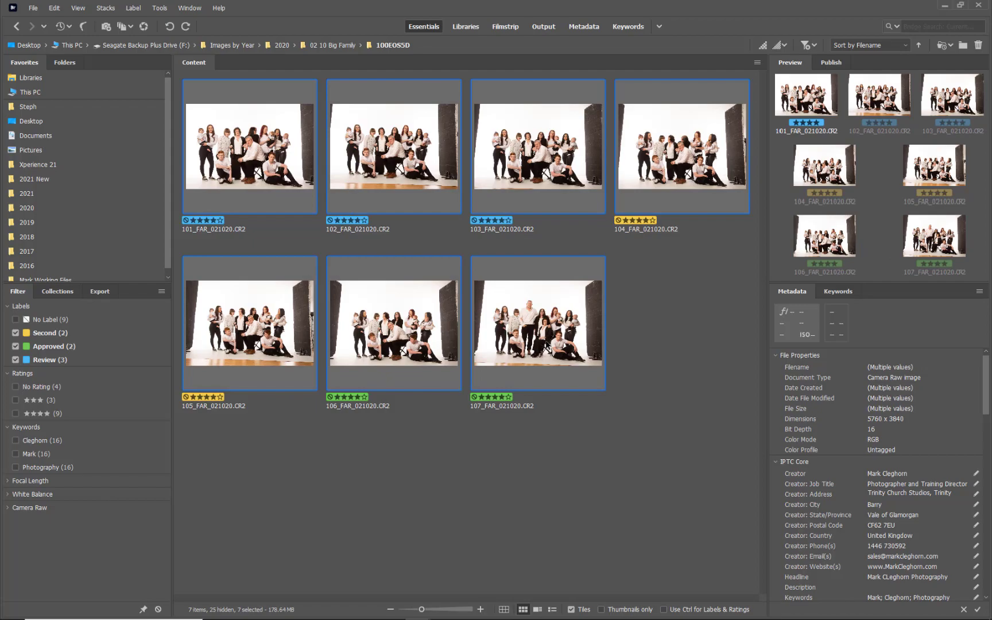
key("ctrl+r")
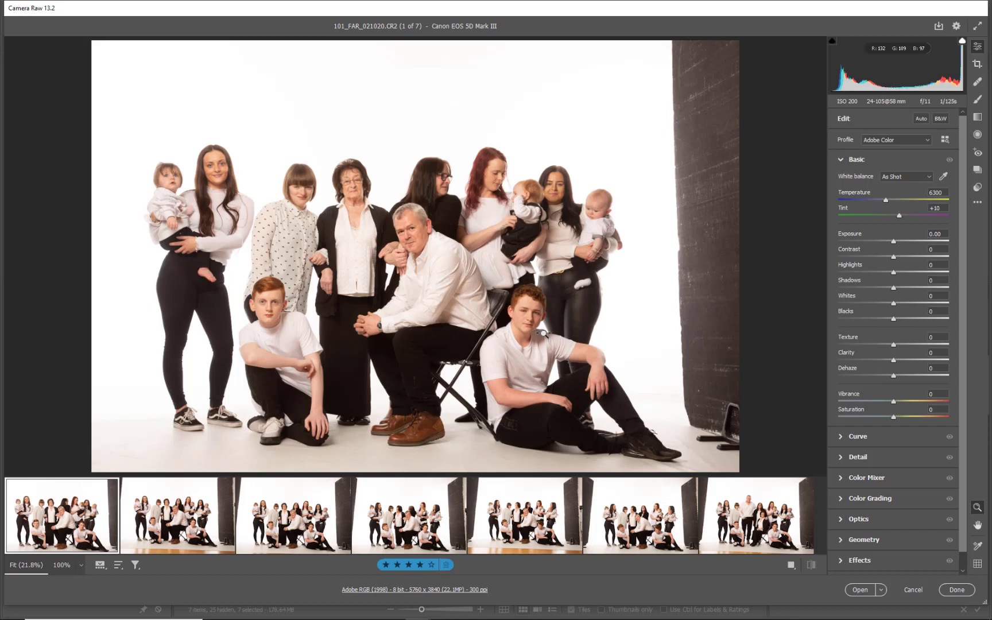
Step: Apply the user preset MC Basic Studio Colour to all seven open photos
key("ctrl+a")
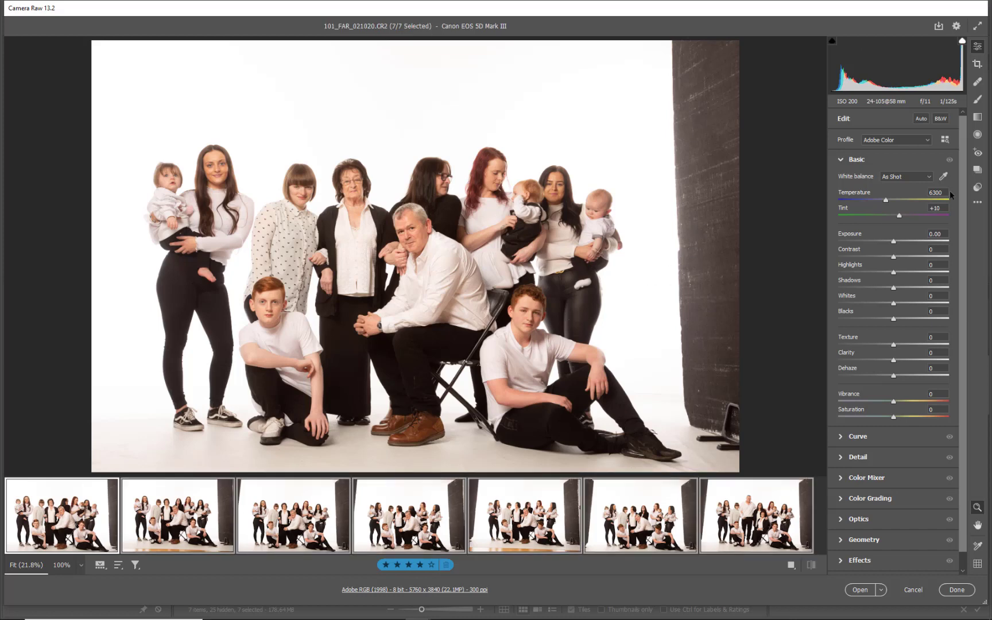
left_click(979, 187)
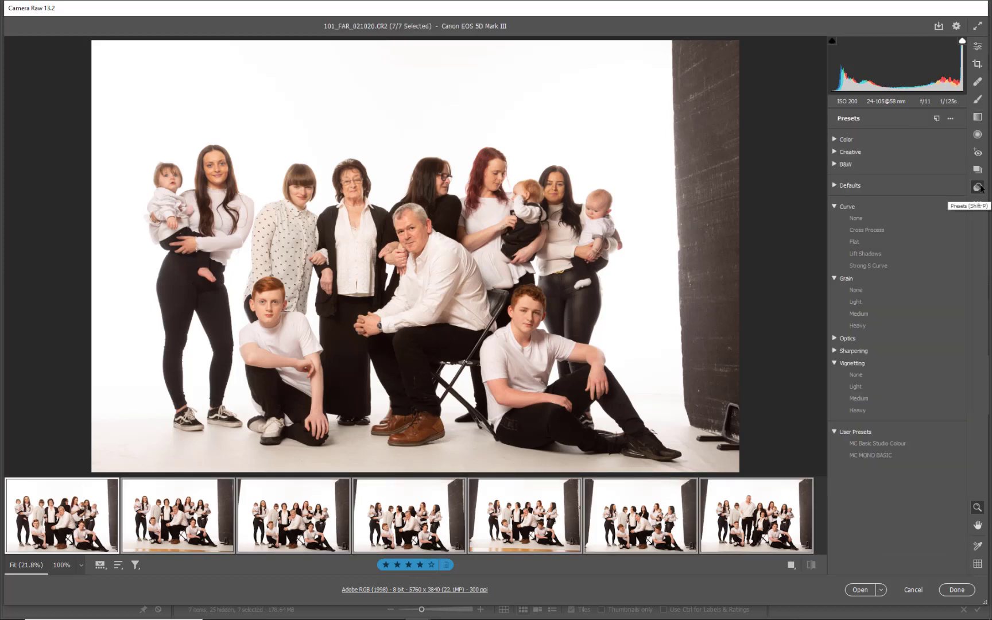
left_click(876, 443)
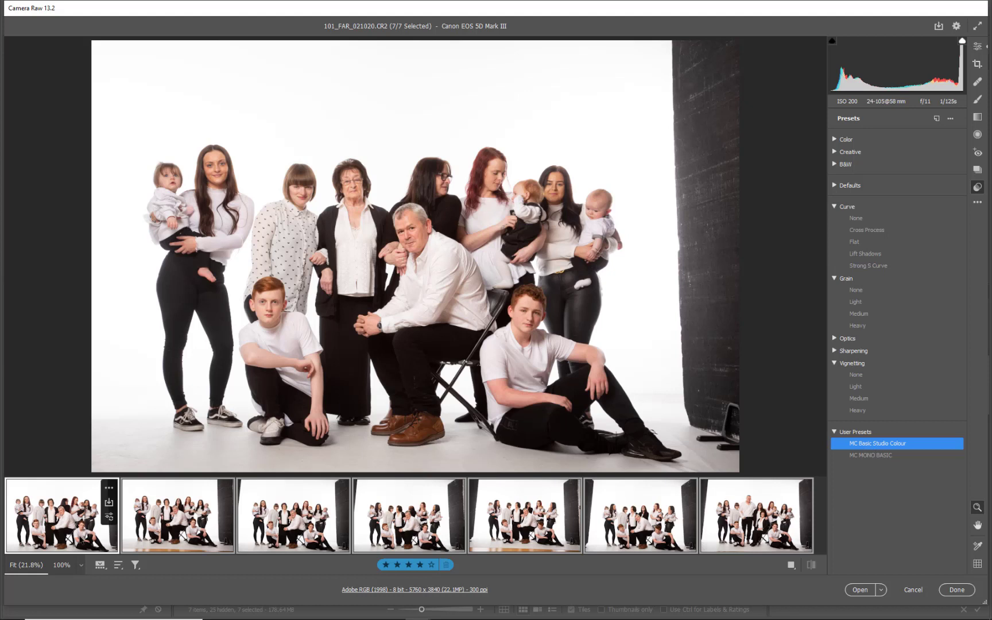
Step: Select only photo 101_FAR_021020 and reduce the local adjustment Brush to size 4
left_click(81, 540)
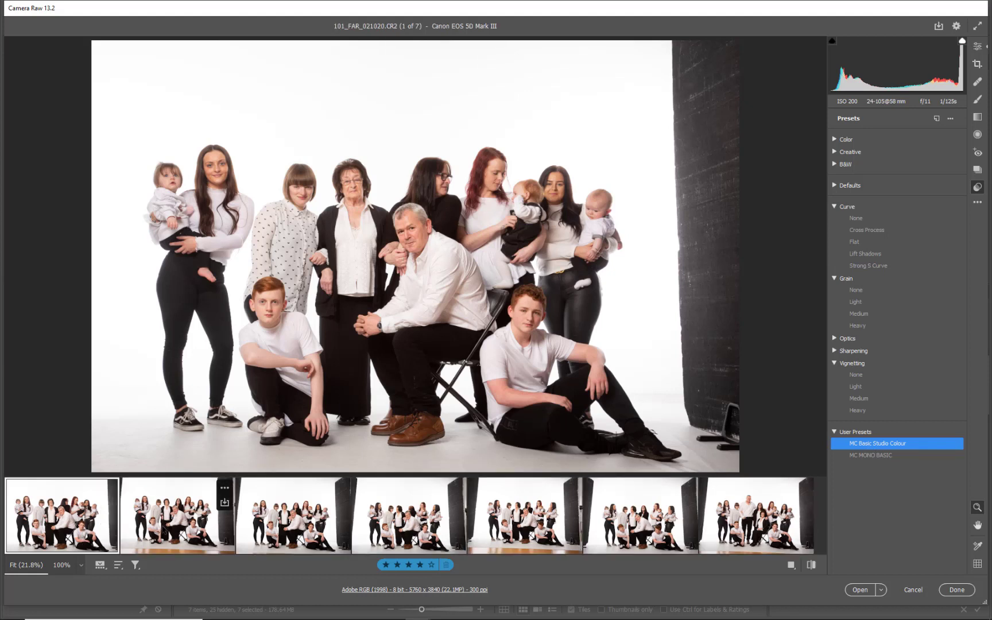
left_click(979, 101)
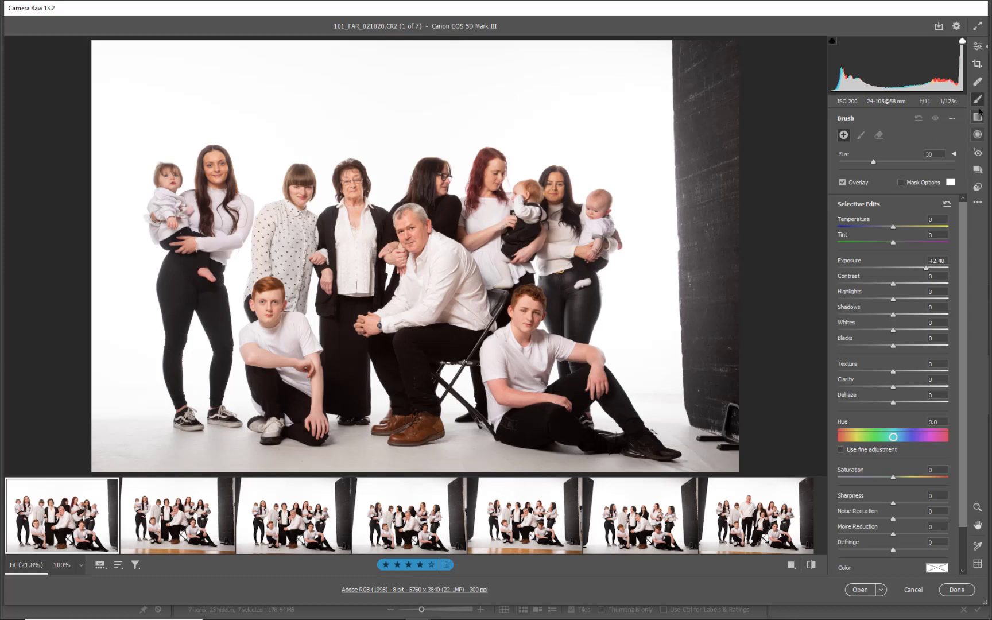
key("bracketleft")
key("bracketleft")
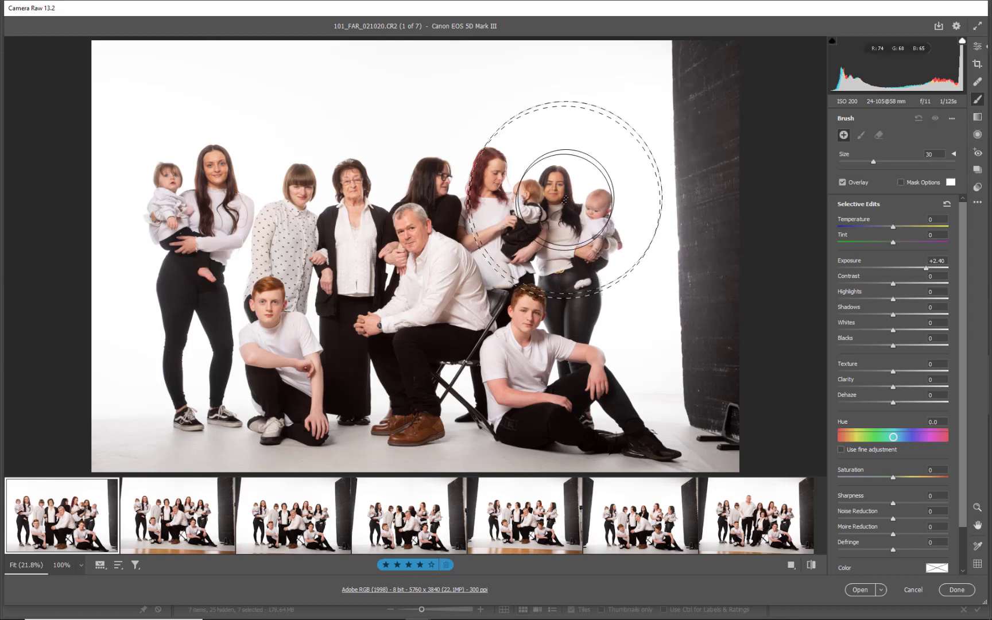
key("bracketleft")
key("bracketleft")
key("bracketleft")
key("bracketleft")
key("bracketleft")
key("bracketleft")
key("bracketleft")
key("bracketleft")
key("bracketleft")
key("bracketleft")
key("bracketleft")
key("bracketleft")
key("bracketleft")
key("bracketleft")
key("bracketleft")
key("bracketleft")
key("bracketleft")
key("bracketleft")
key("bracketleft")
key("bracketleft")
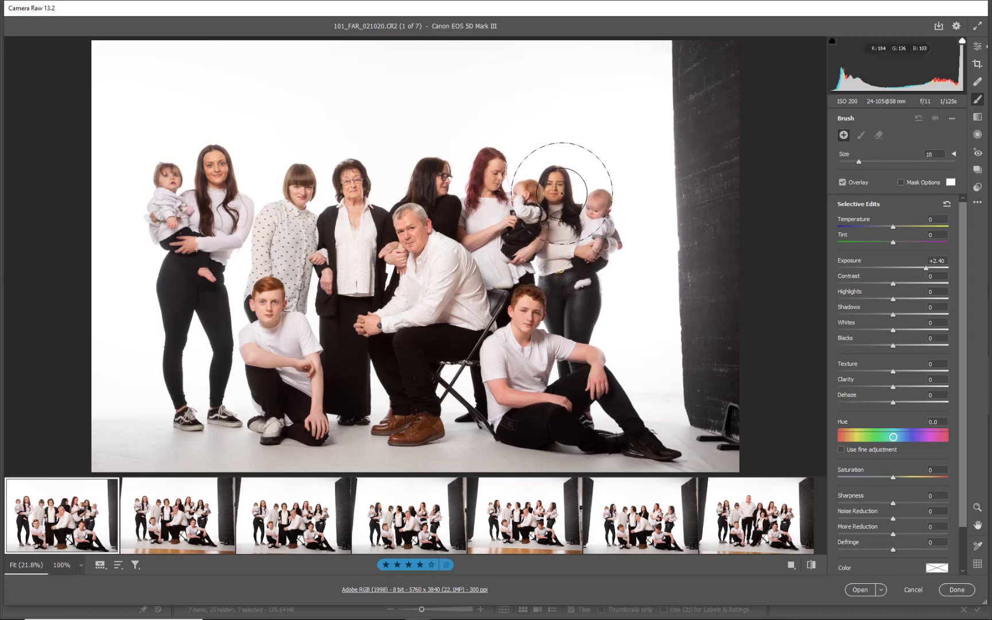
key("bracketleft")
key("bracketleft")
key("bracketleft")
key("bracketleft")
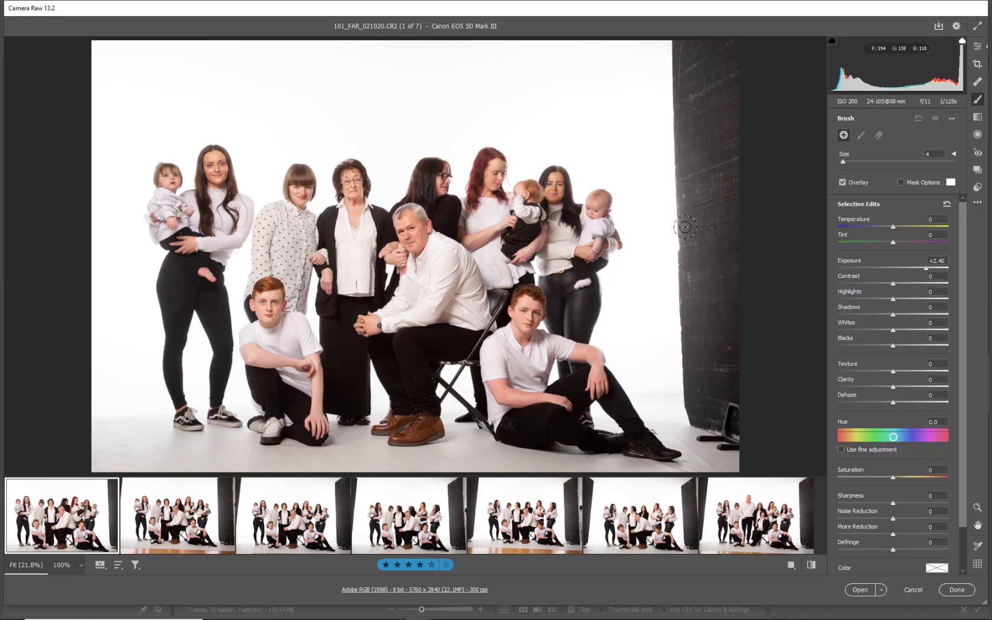
Step: Brush over the face of the dark-haired woman beside the baby in photo 101 with an exposure of +0.40
left_click_drag(924, 270, 894, 270)
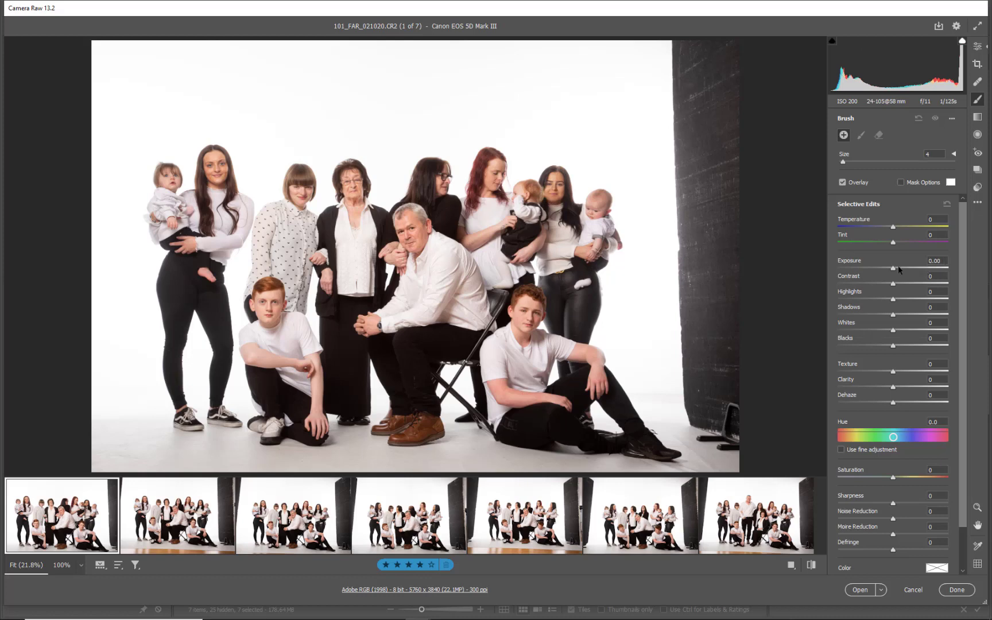
left_click(560, 178)
left_click_drag(894, 271, 899, 269)
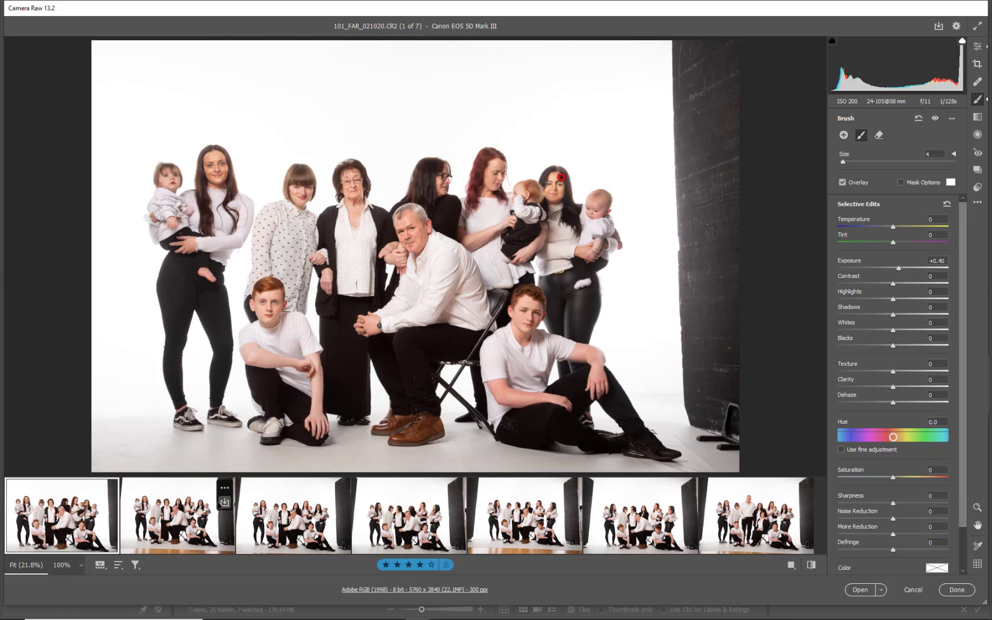
Step: Brighten the same woman's face with the +0.40 exposure brush in photos 102, 103 and 107
left_click(224, 503)
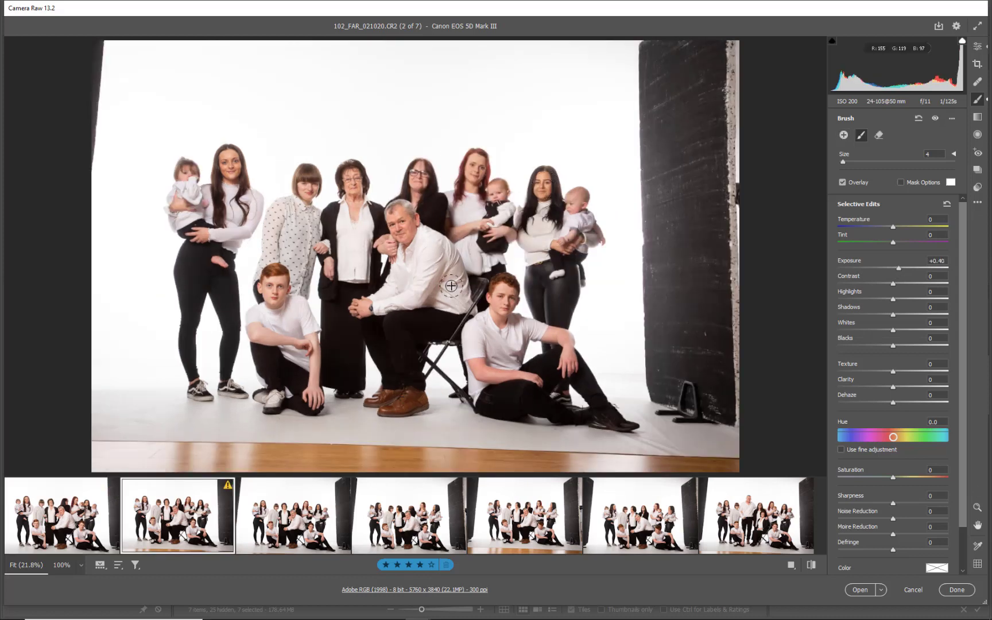
left_click(340, 496)
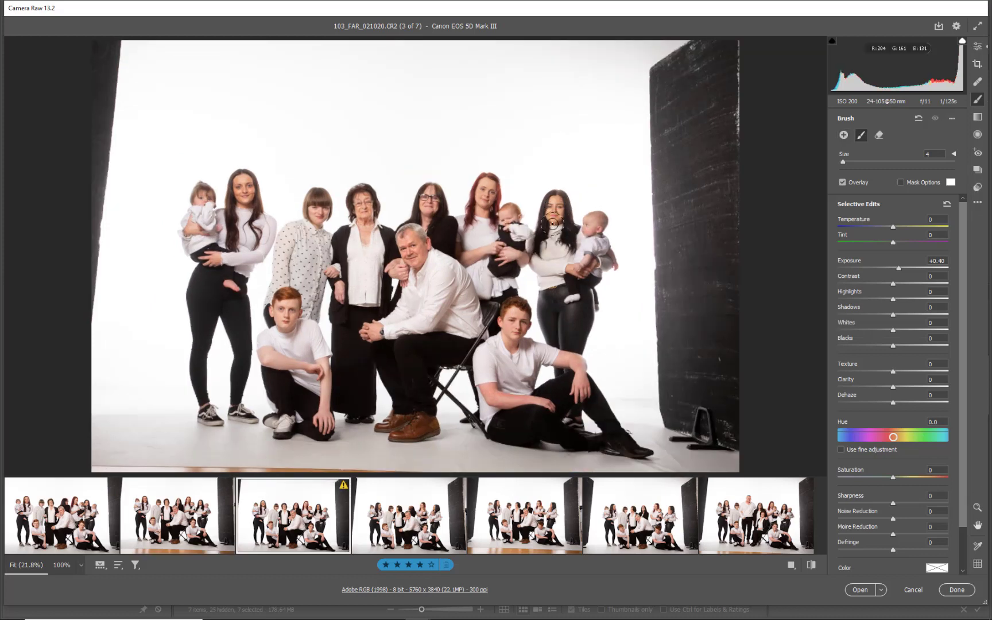
left_click(387, 514)
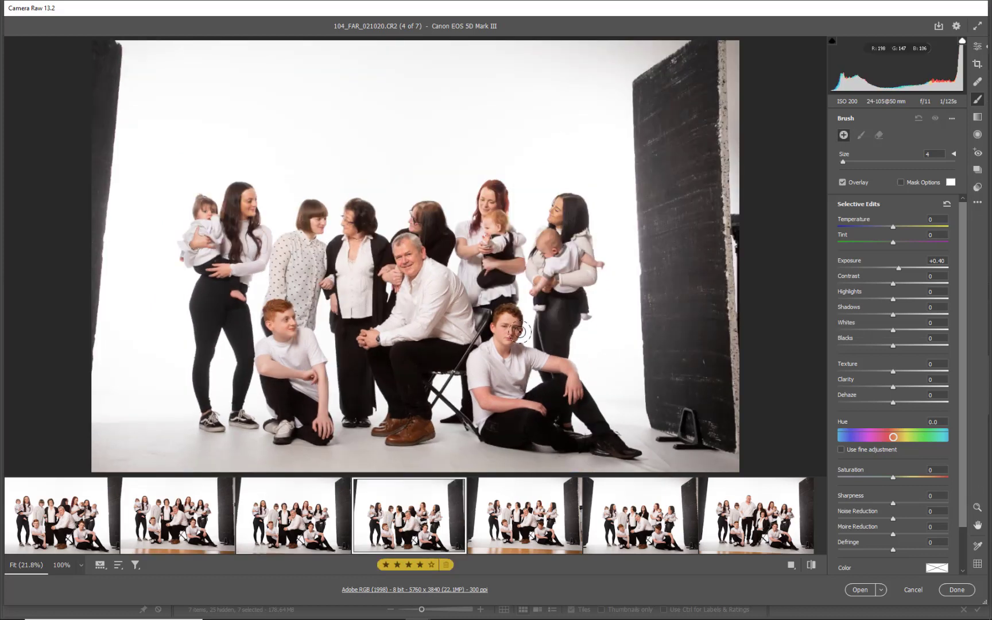
left_click(514, 514)
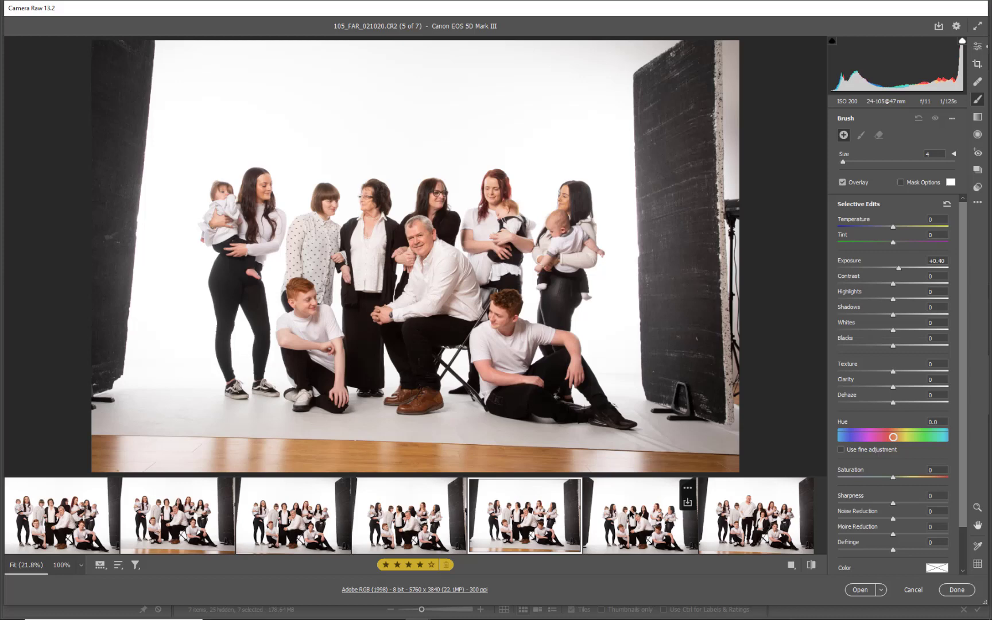
left_click(632, 515)
left_click(749, 519)
left_click(577, 197)
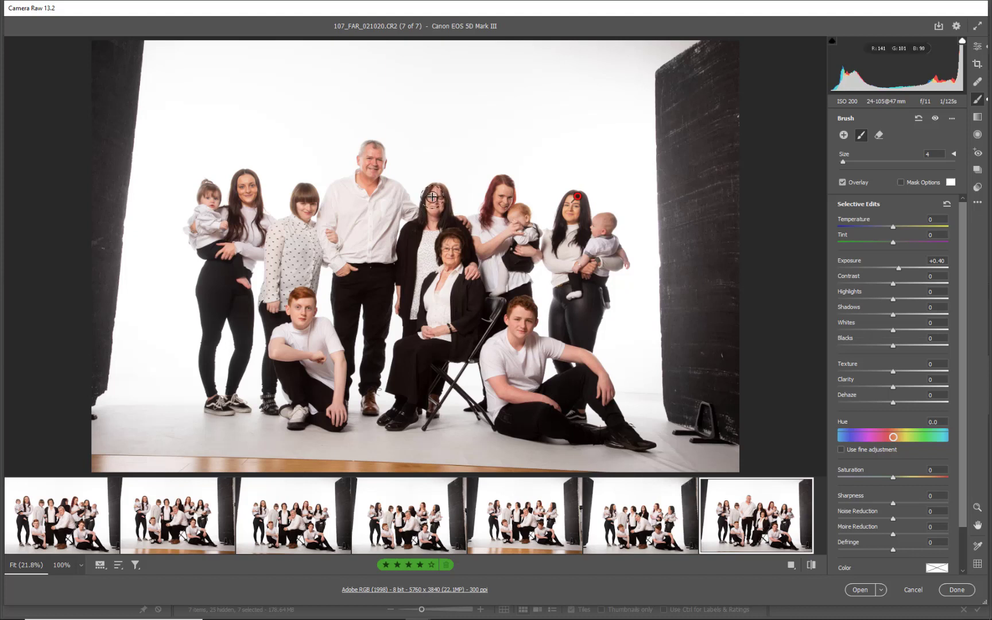
Step: Review the woman's face in photos 106, 104, 103 and 102
left_click(640, 517)
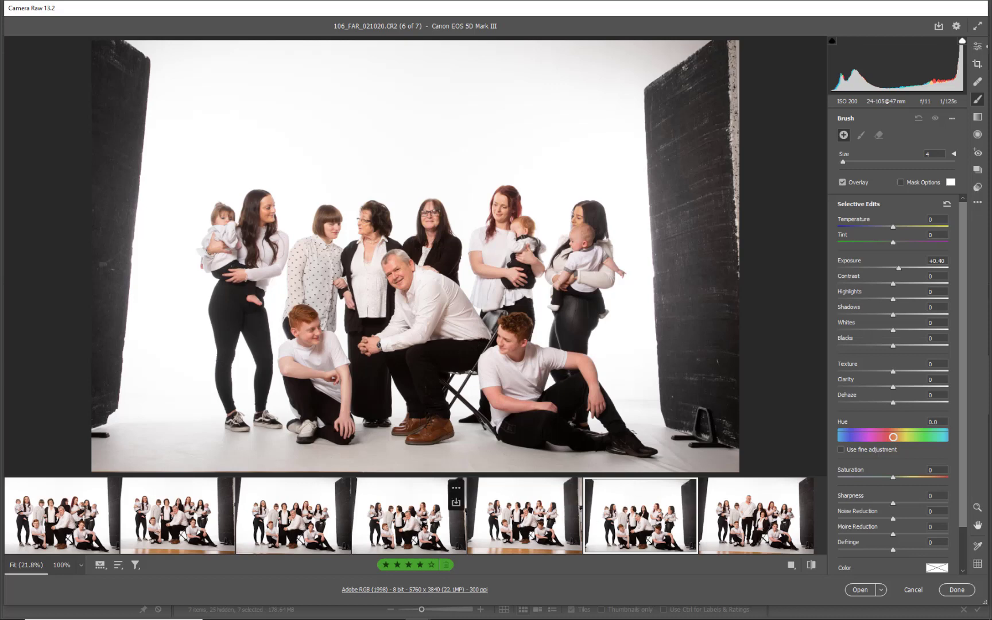
left_click(423, 523)
left_click(257, 524)
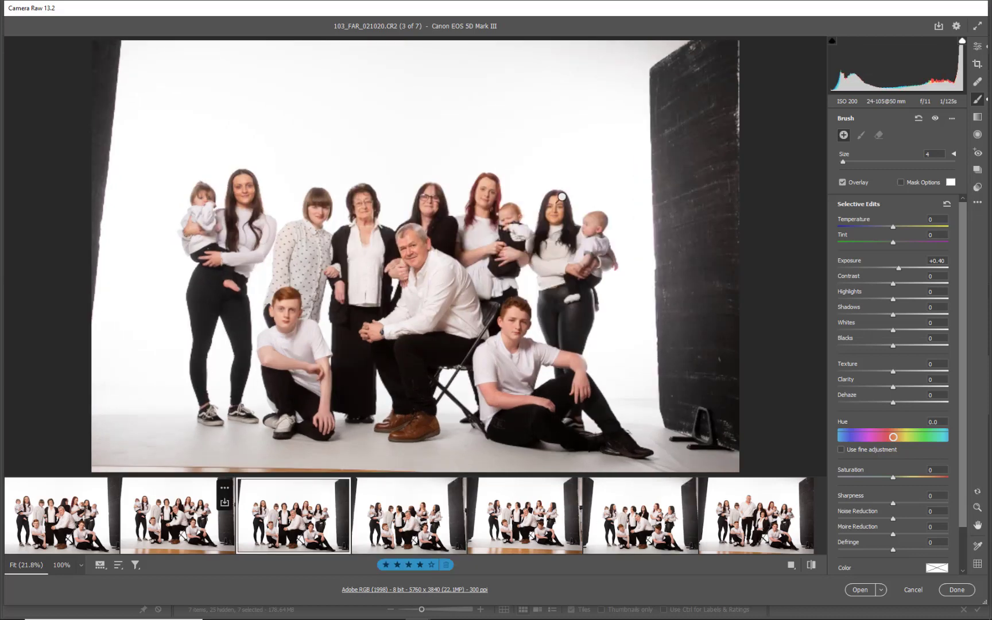
left_click(174, 514)
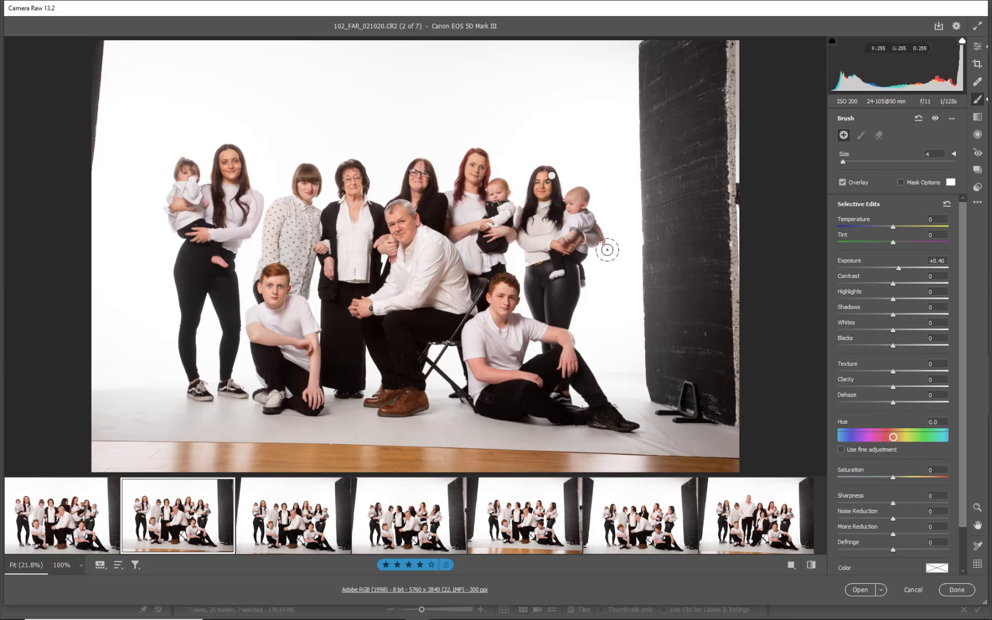
Step: Select all seven photos and adjust their parametric tone curve to Lights +9 and Darks -7
key("ctrl+a")
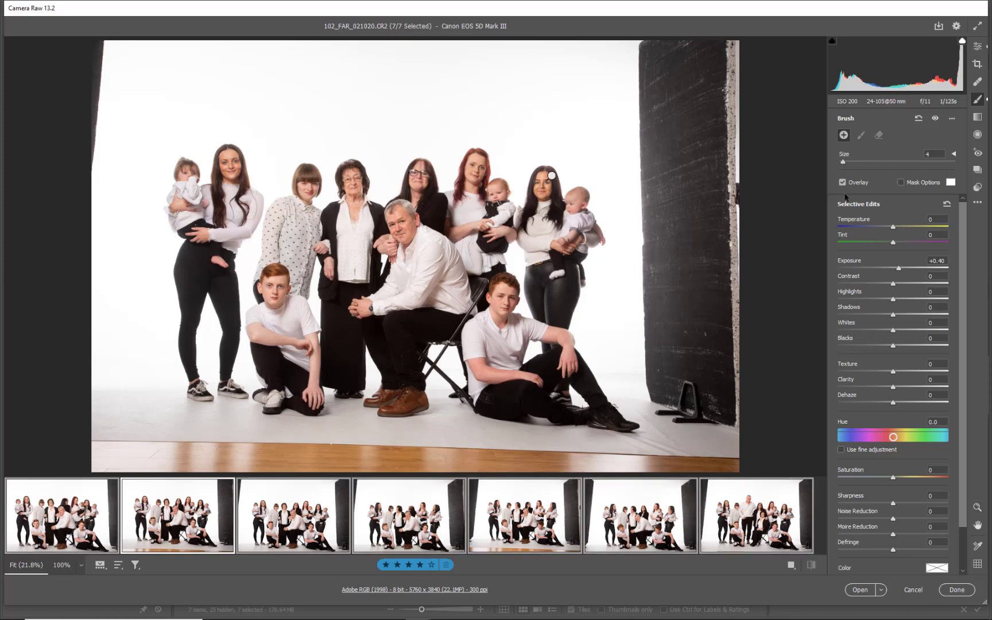
left_click(978, 46)
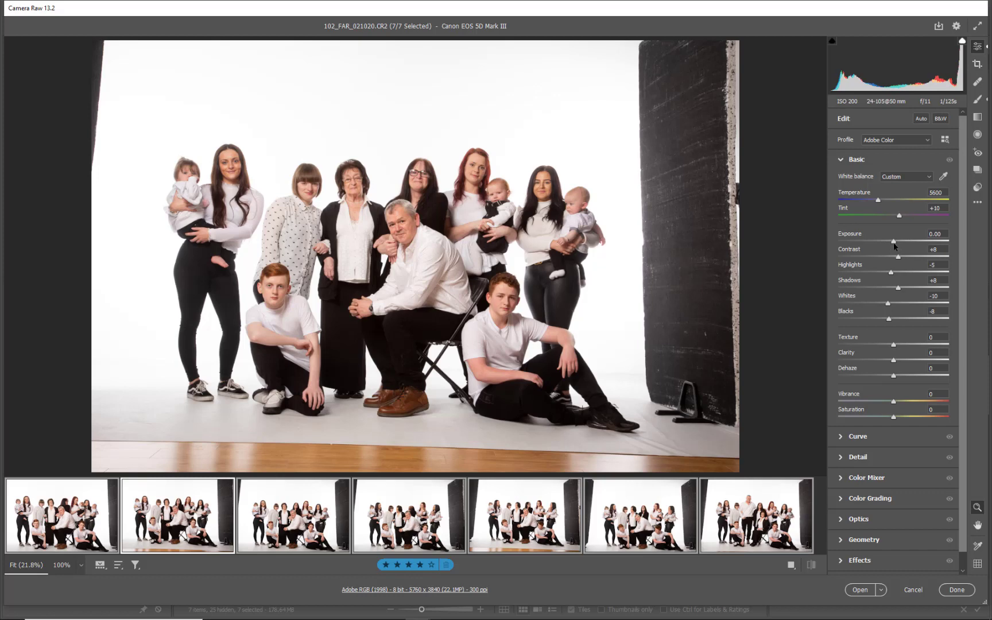
left_click(842, 438)
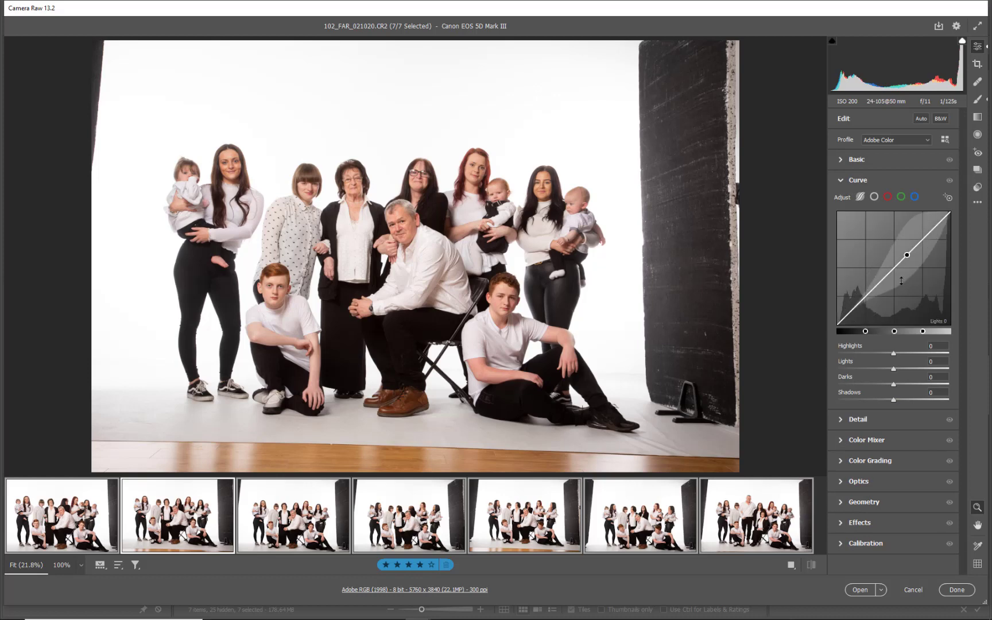
left_click_drag(914, 256, 917, 237)
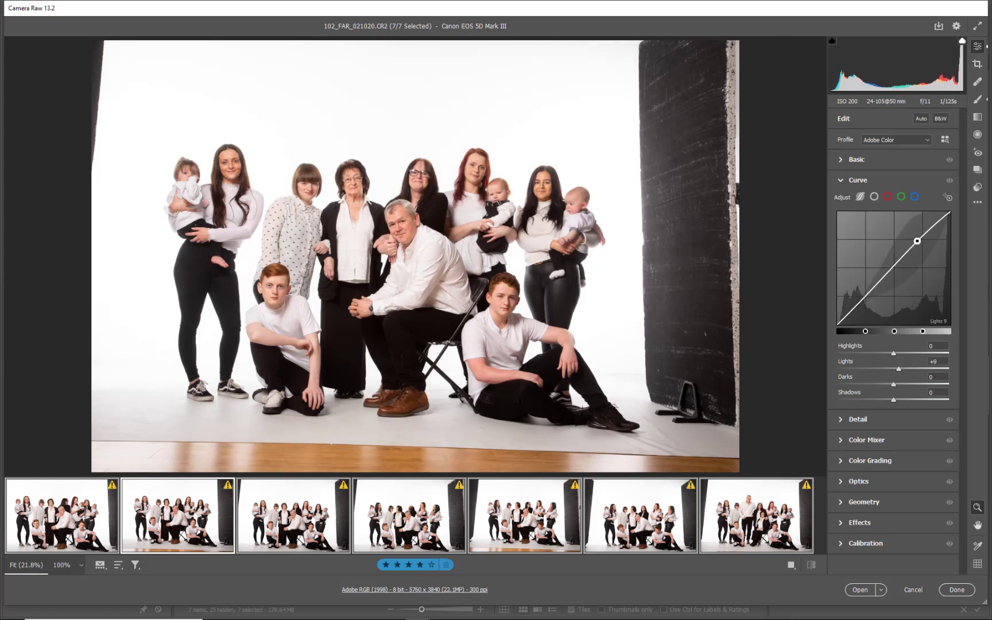
left_click_drag(873, 306, 874, 314)
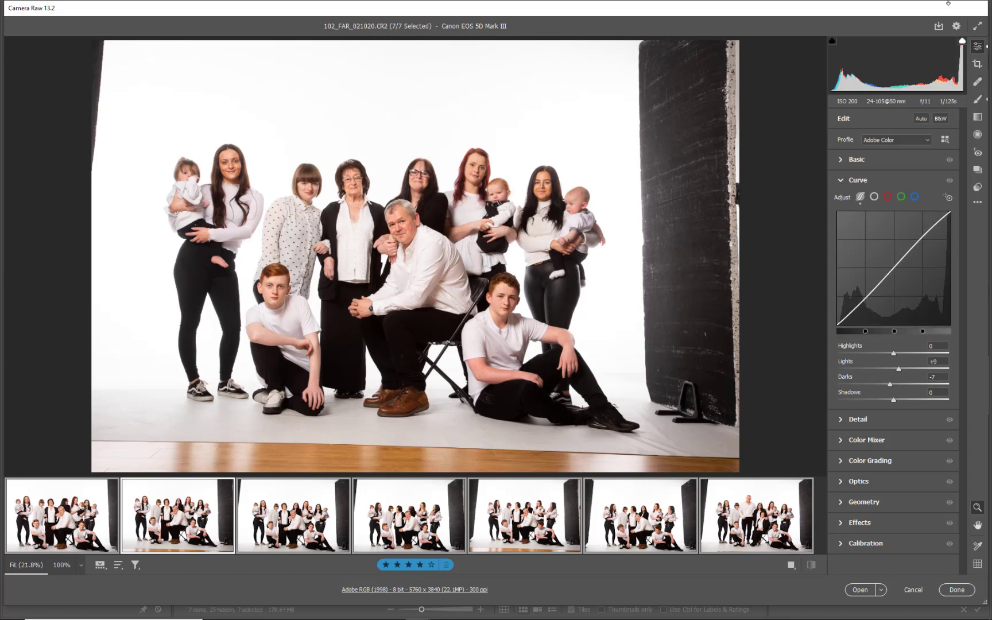
Step: Start saving the selected photos and browse to the 2020 \ 02 10 Big Family folder for the destination
left_click(938, 26)
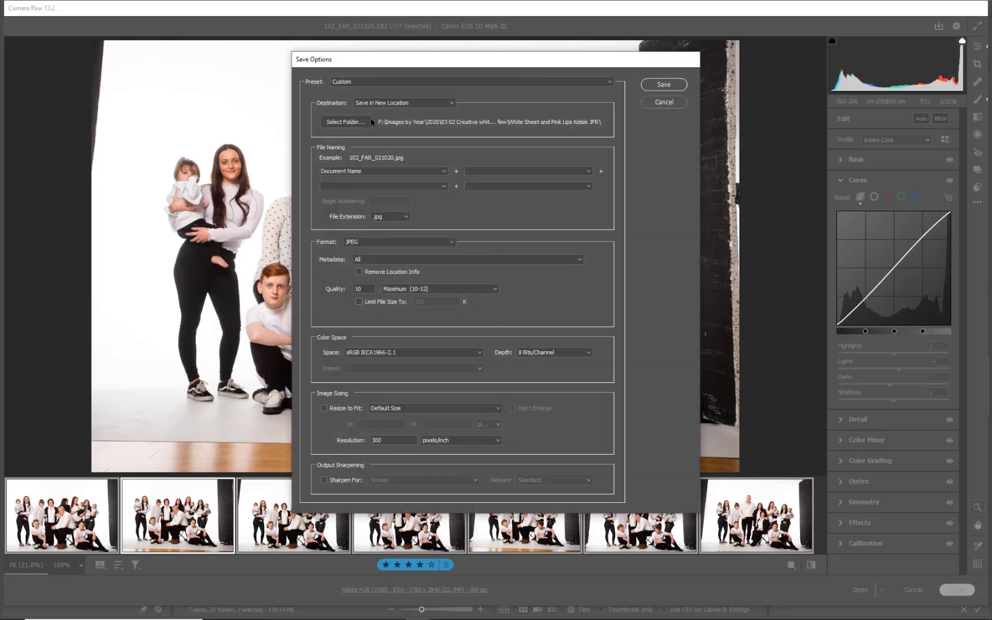
left_click(363, 123)
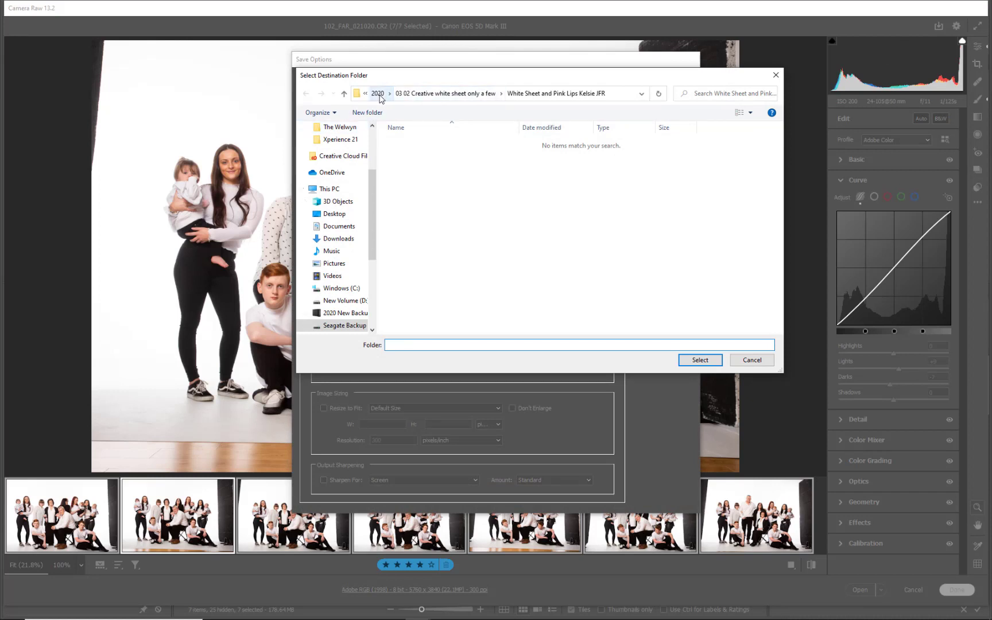
left_click(379, 94)
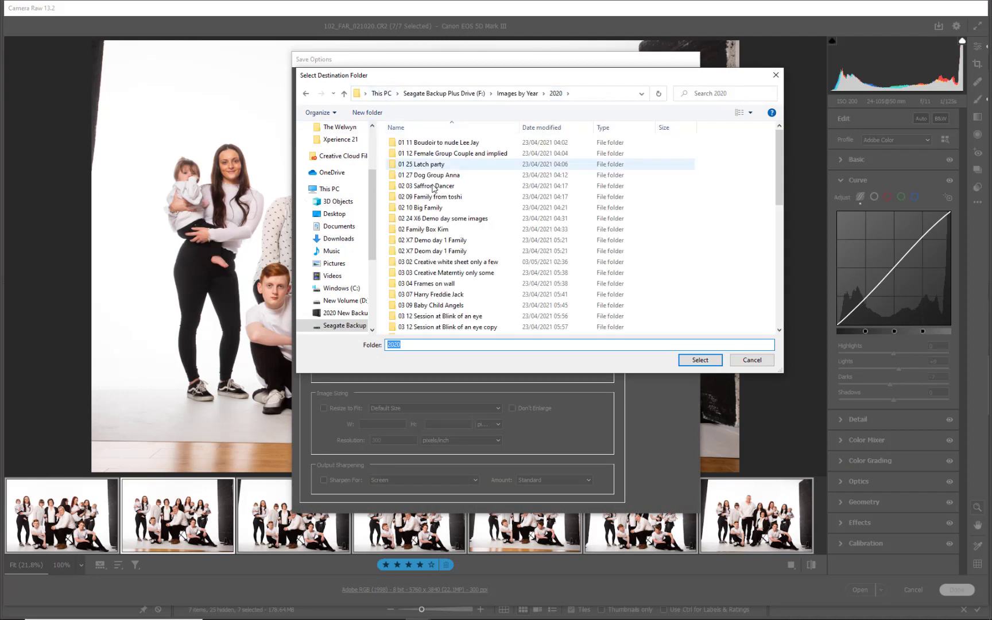
double_click(430, 208)
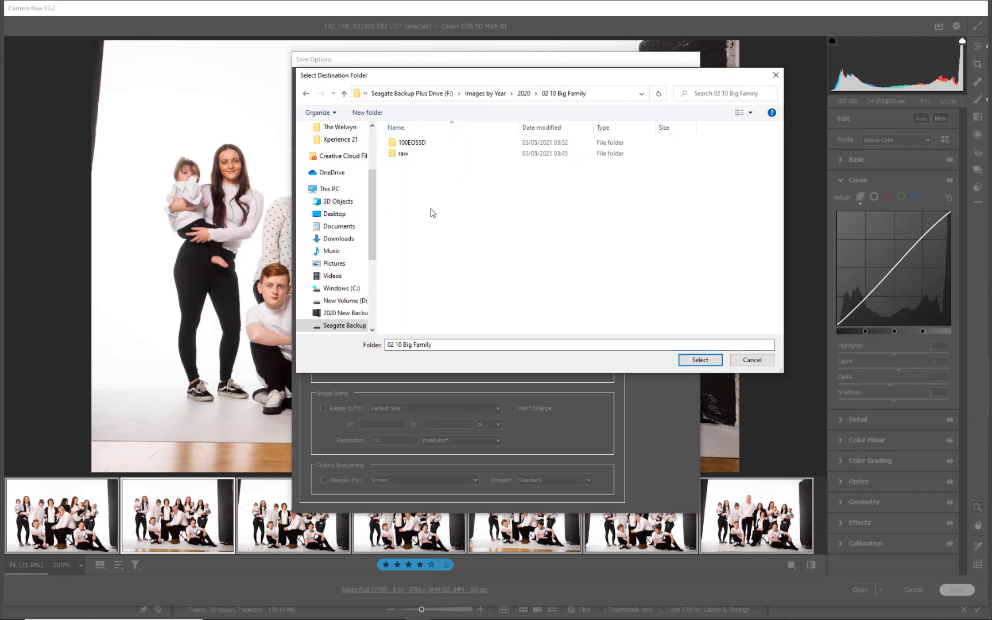
Step: Create a destination folder named with the family's surname plus "Family JFR" and save the photos there as quality 10 JPEGs
left_click(366, 112)
type("Farr Family")
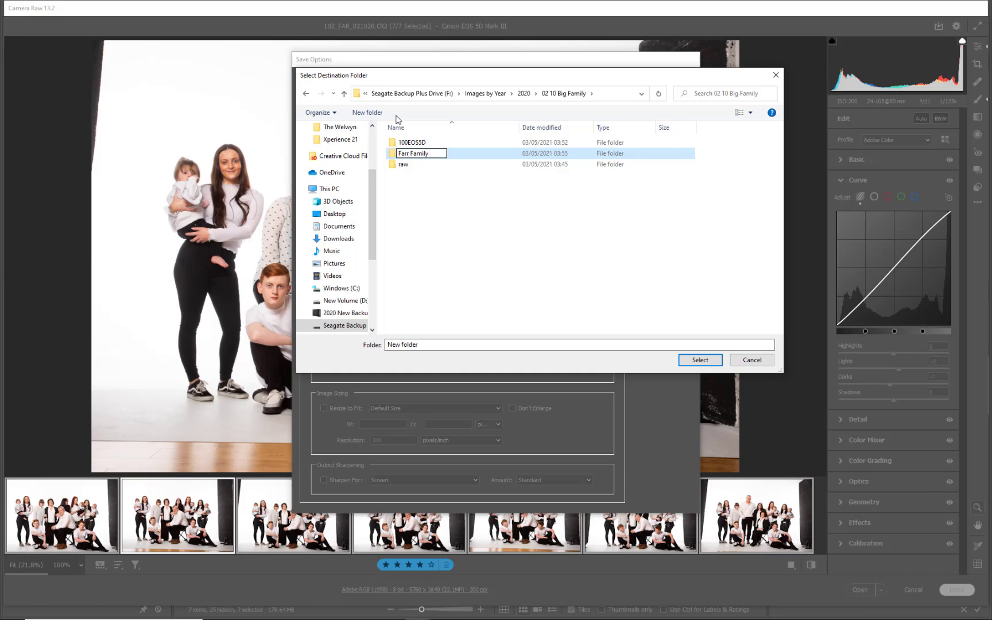
type(" JFR")
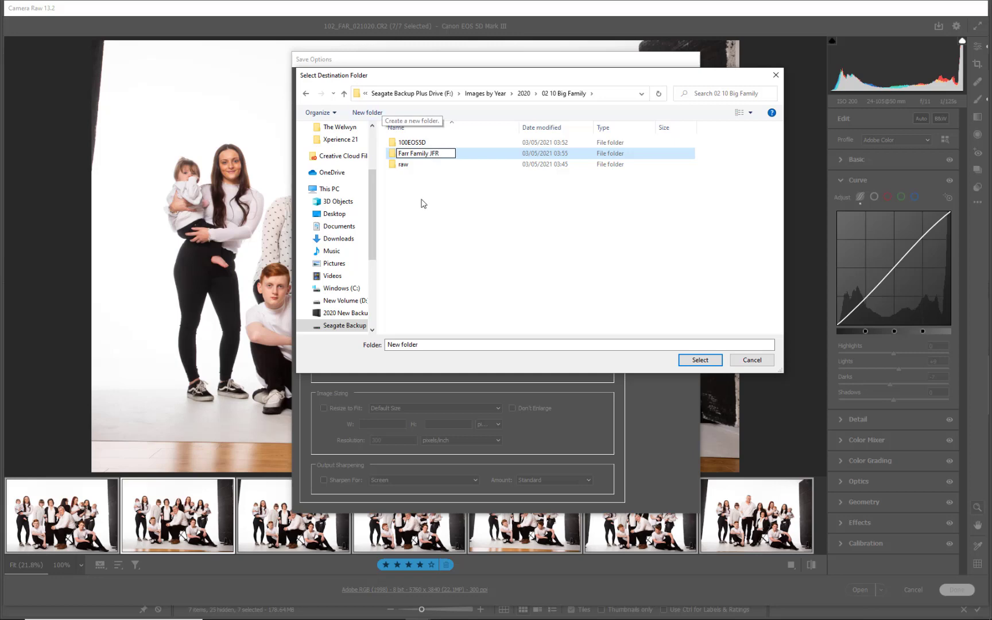
key("Return")
double_click(421, 154)
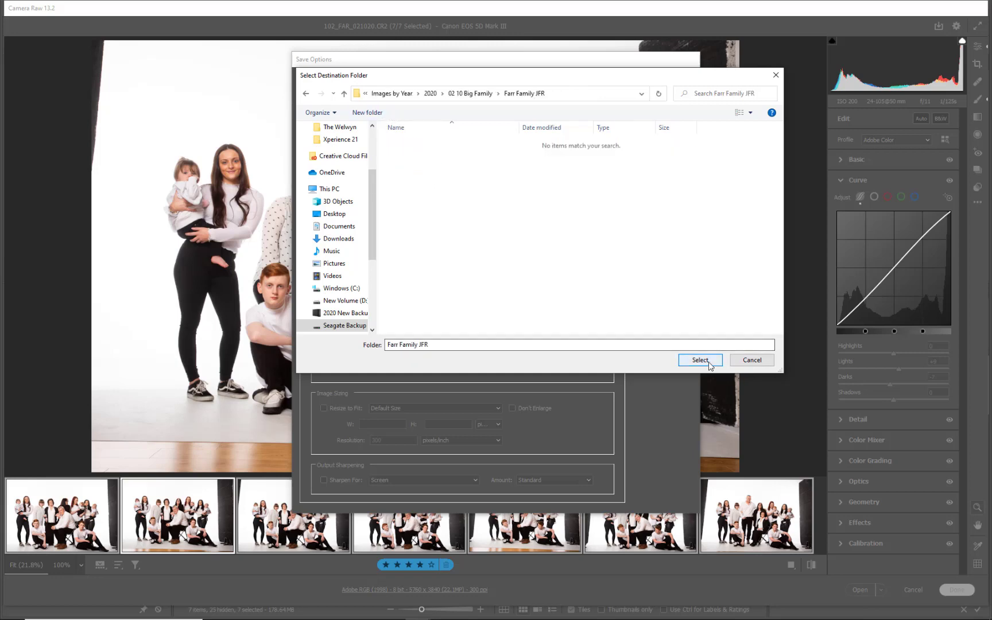
left_click(709, 363)
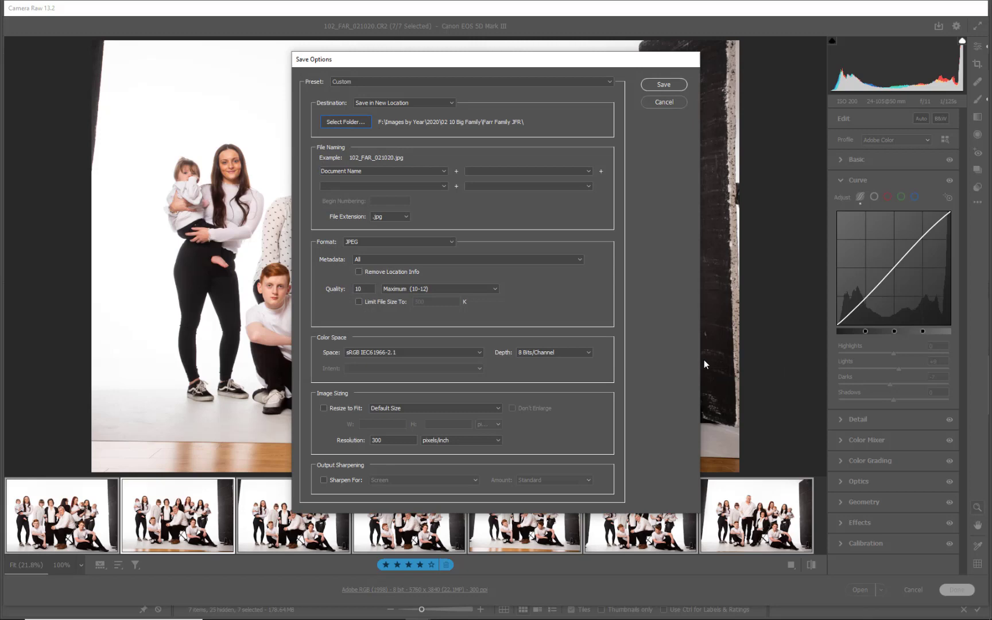
left_click(664, 85)
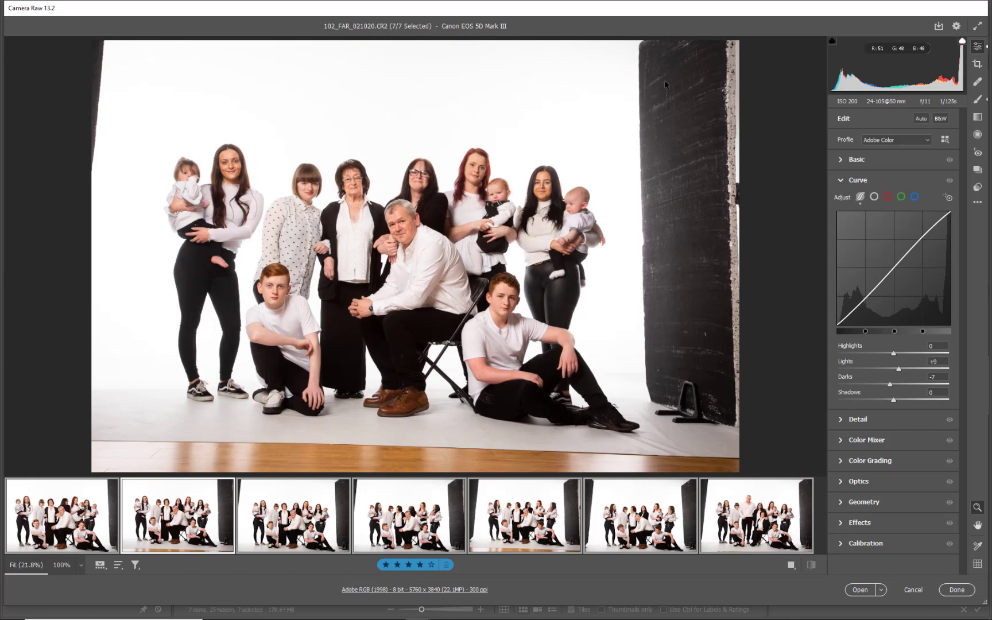
Step: Finish the Camera Raw edits and open the new JFR folder inside 02 10 Big Family in Bridge
left_click(956, 590)
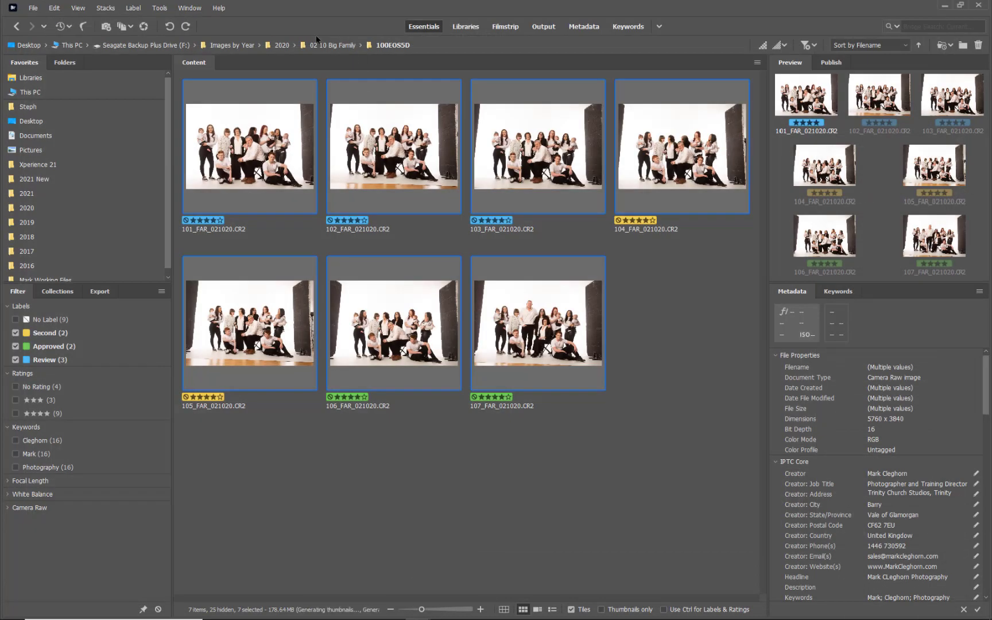
left_click(327, 46)
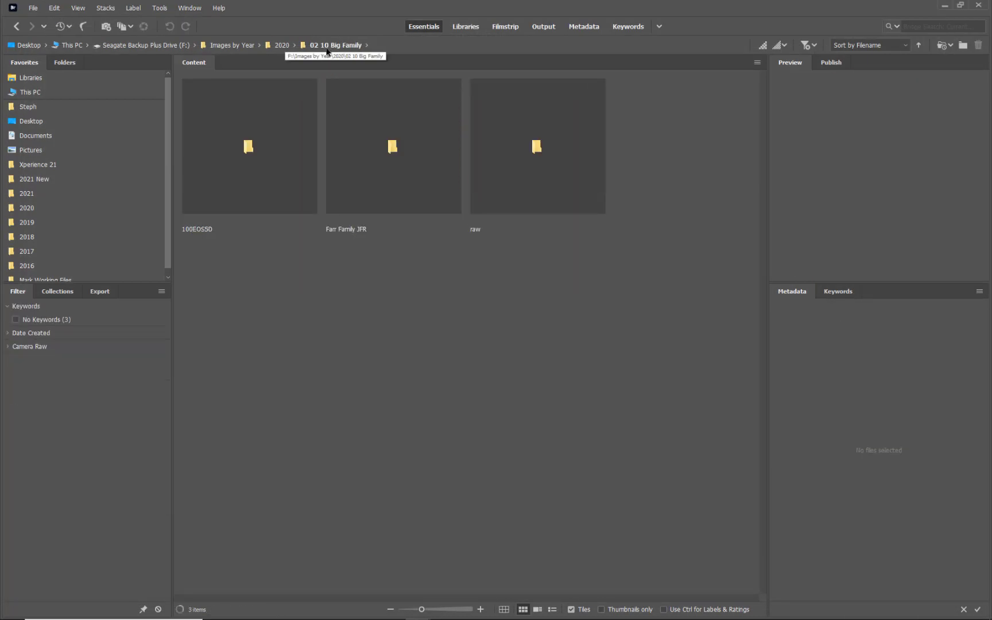
left_click(383, 169)
double_click(382, 166)
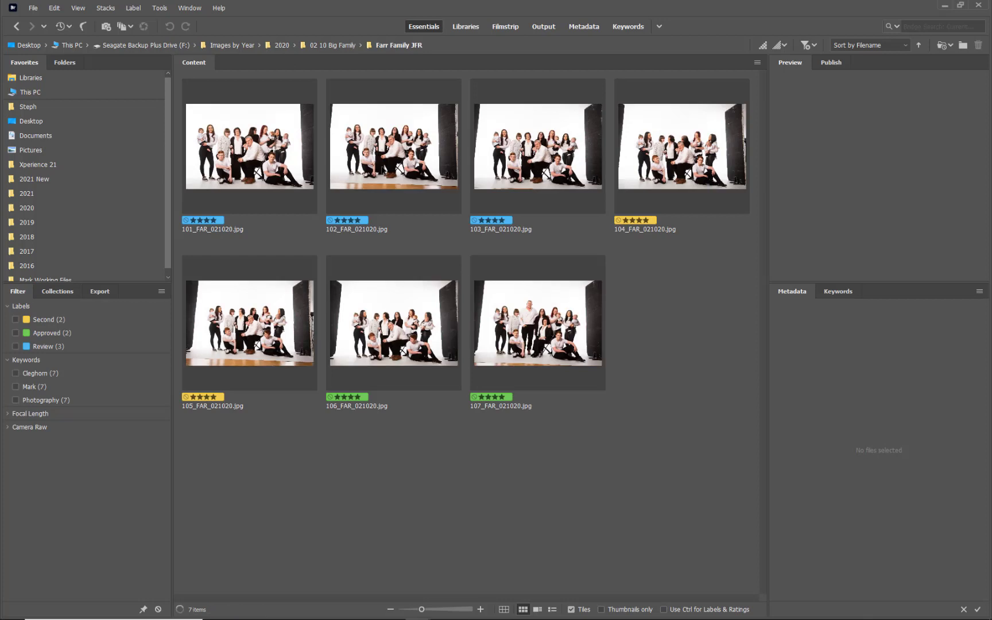
Step: Compare JPEGs 101, 102 and 103 full screen and give photo 102_FAR_021020.jpg a five-star rating
left_click(250, 146)
left_click(538, 147, "shift")
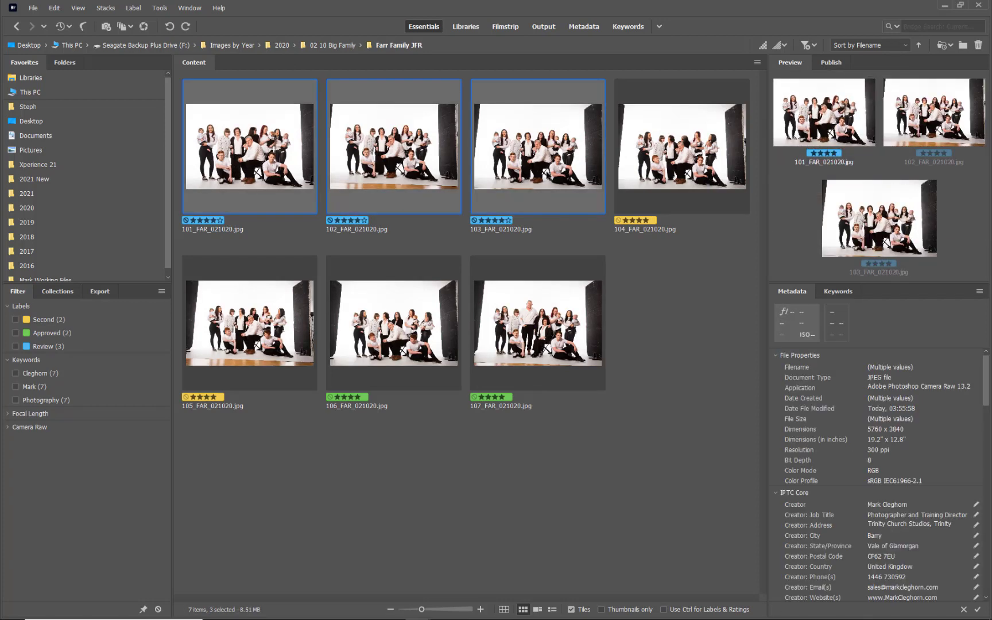
key("space")
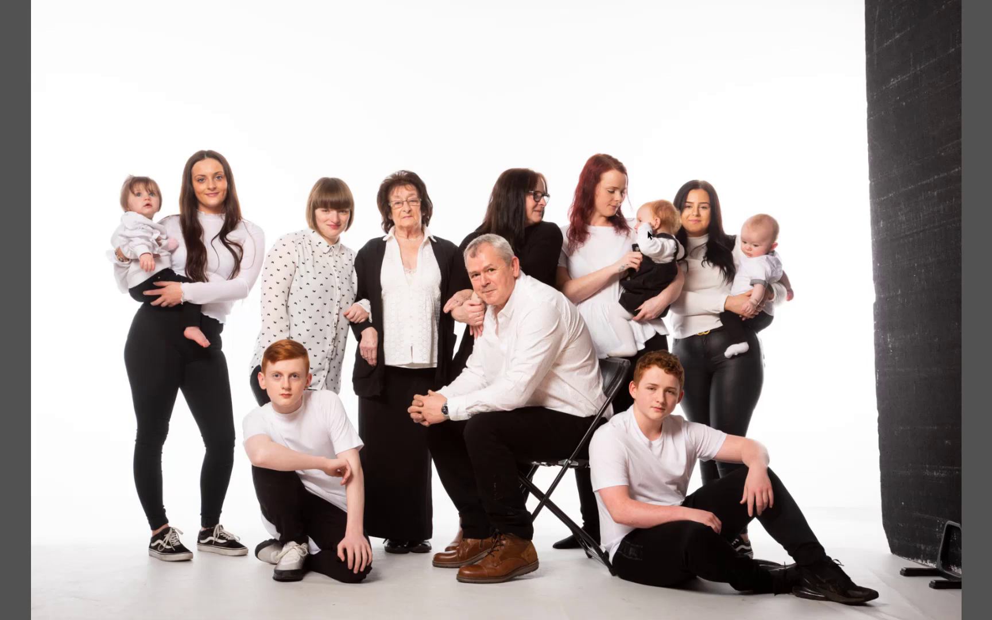
key("Right")
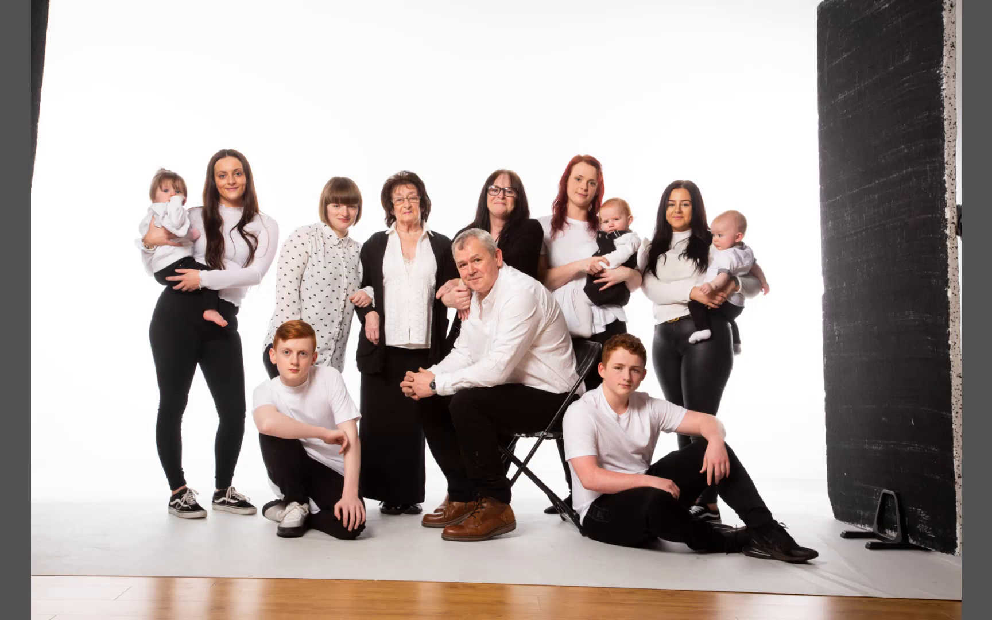
key("Right")
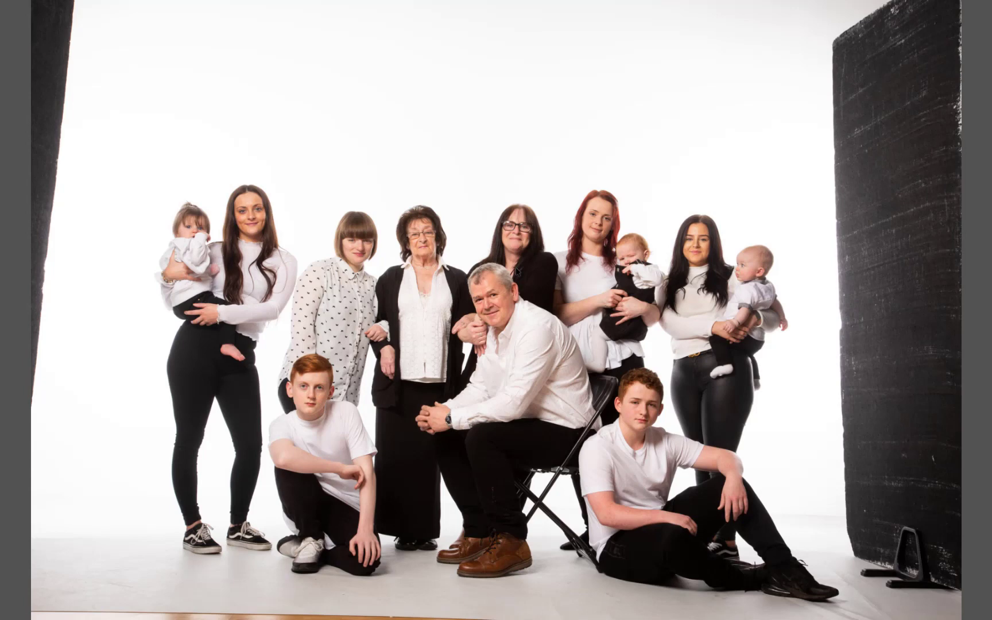
key("Right")
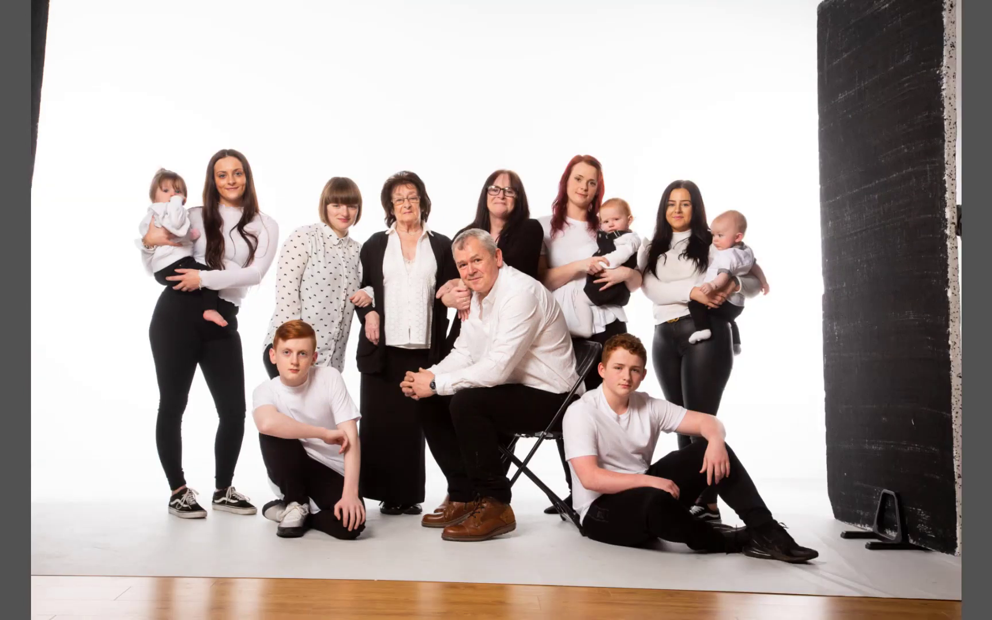
key("Right")
key("Right")
key("5")
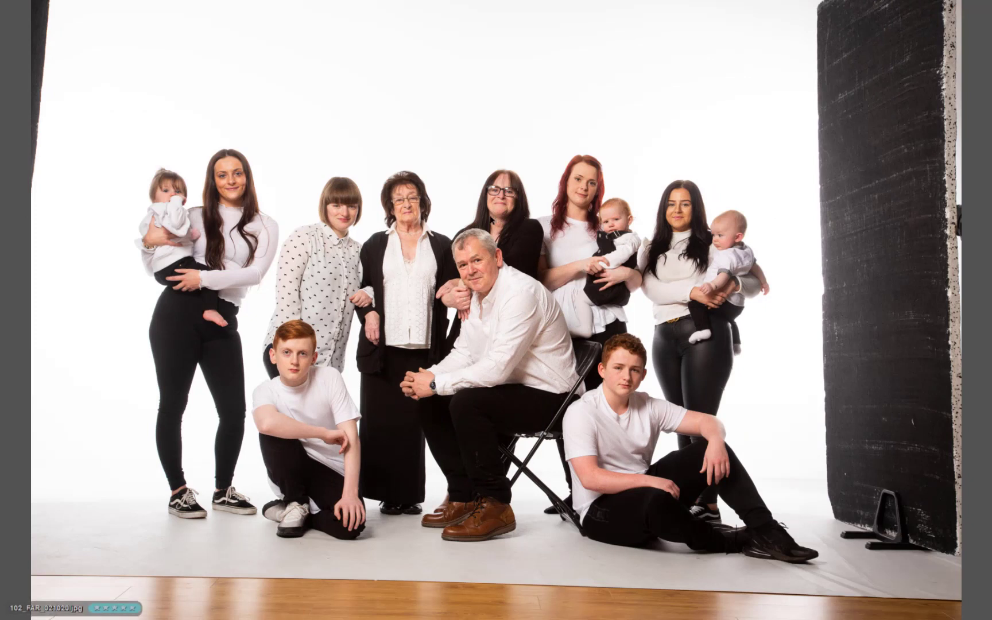
Step: Inspect the baby's face in JPEG 101 up close, and lower the rating of 103_FAR_021020.jpg to three stars
key("Left")
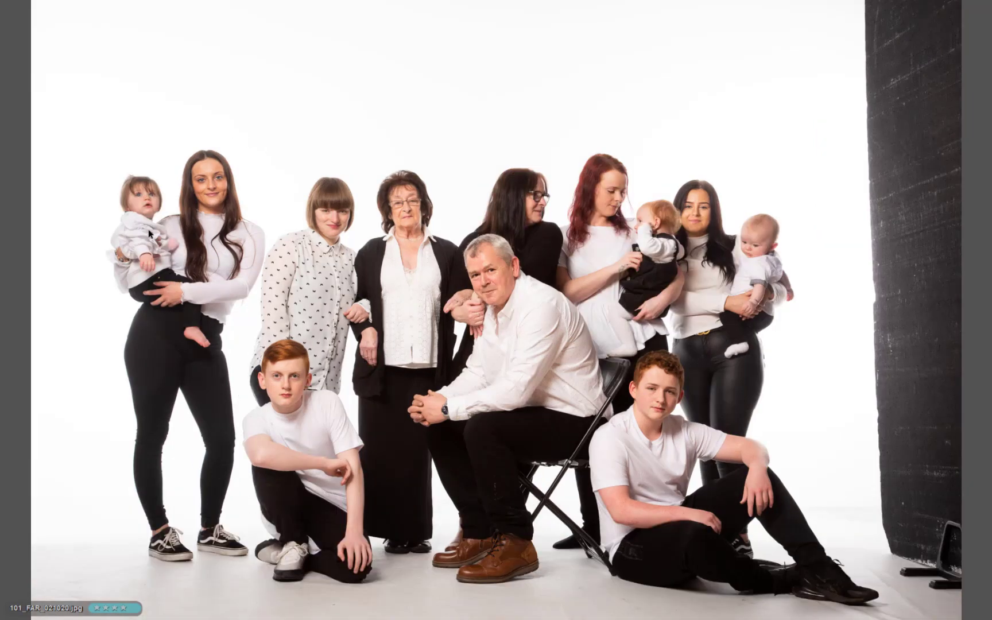
left_click(137, 198)
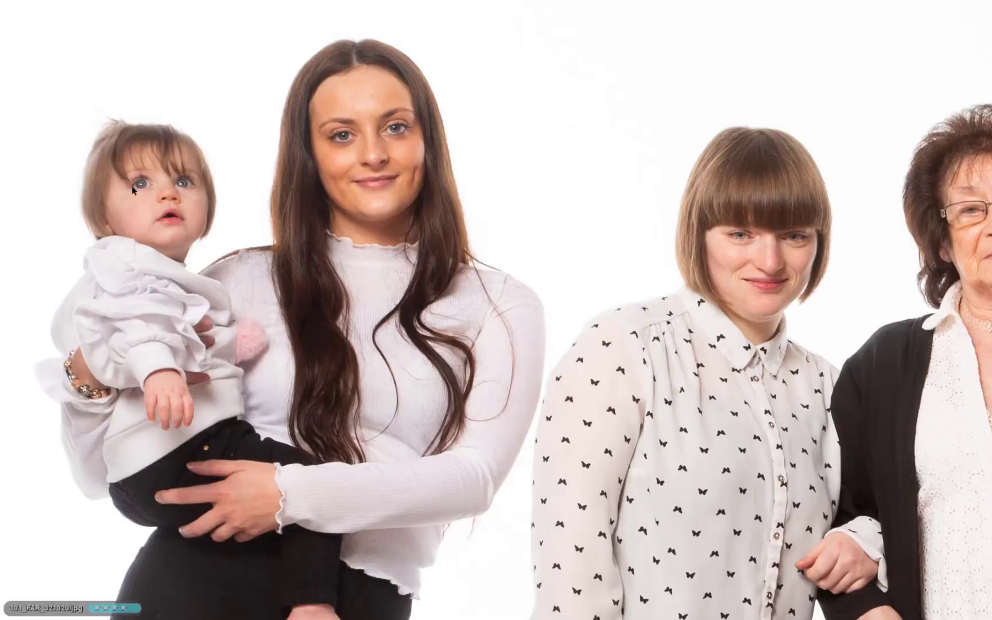
key("Escape")
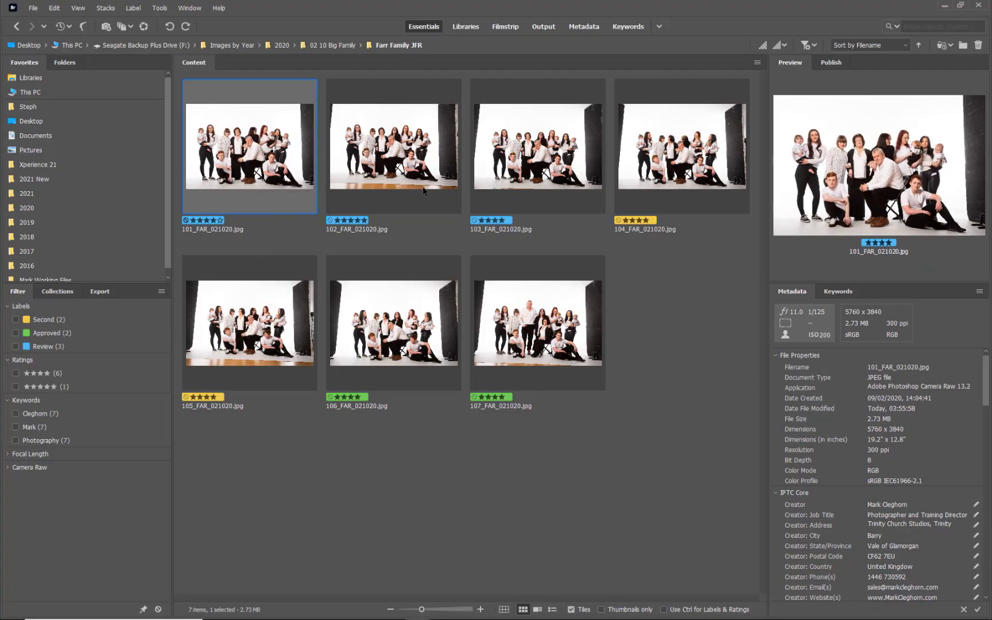
left_click(403, 180)
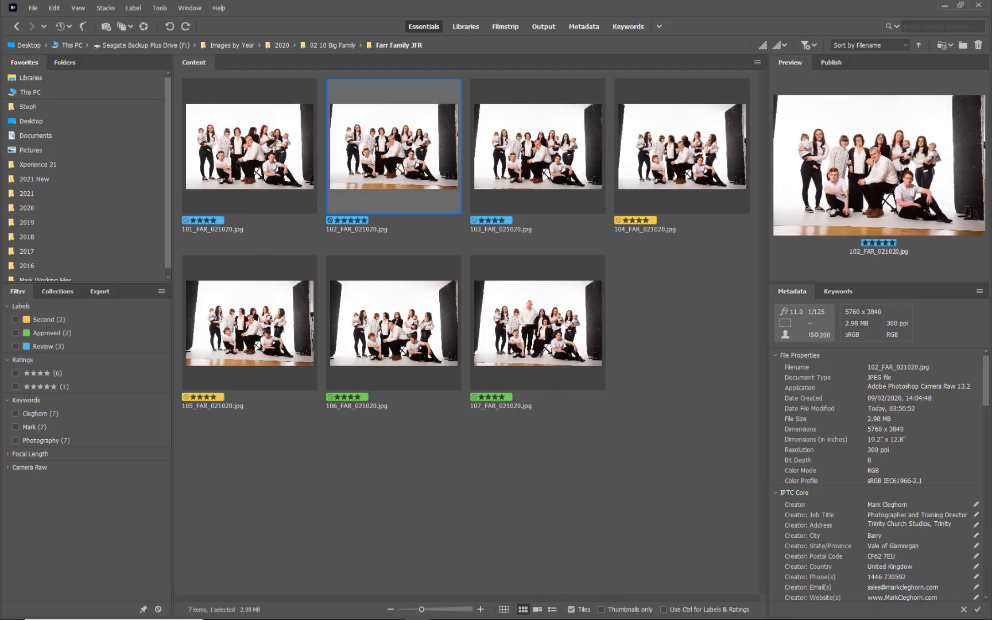
left_click(525, 168)
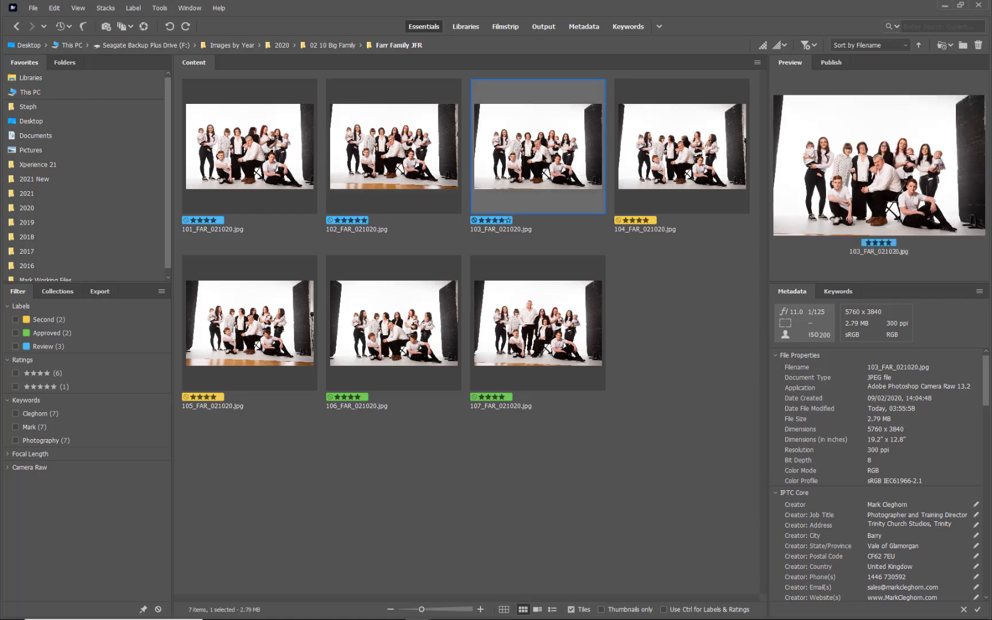
key("ctrl+comma")
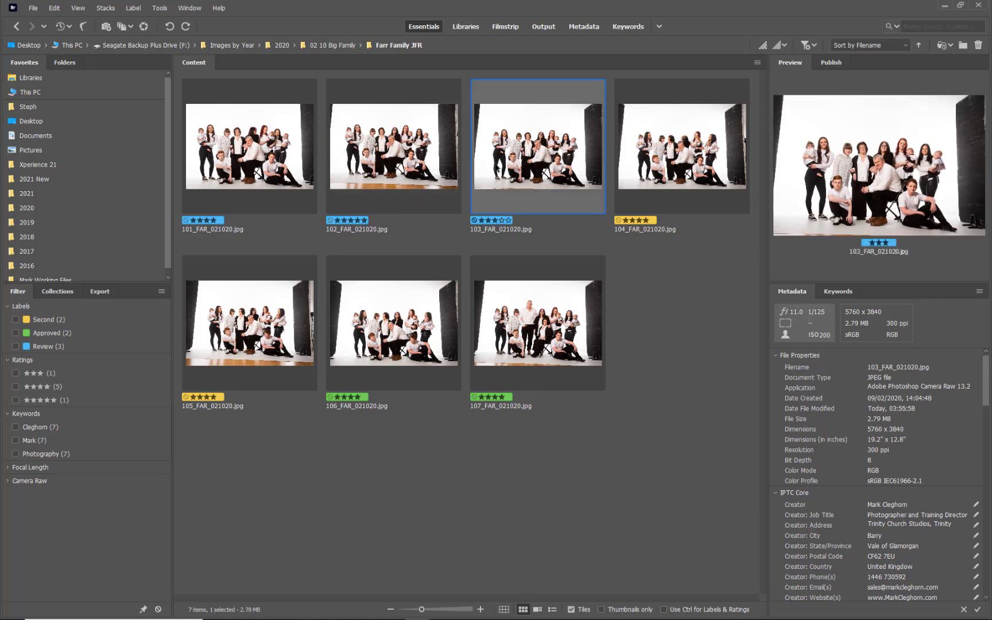
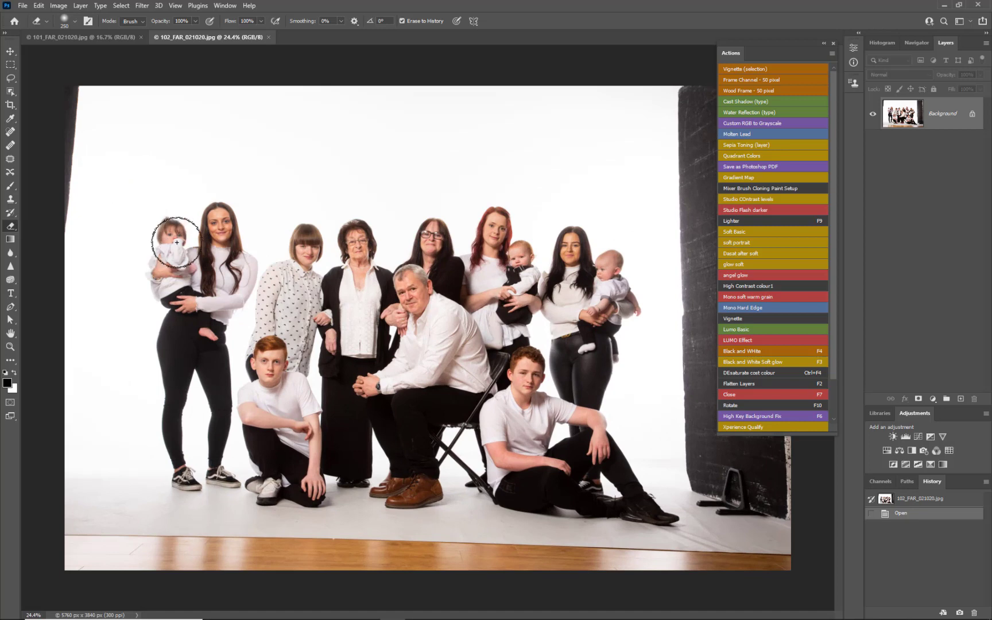
Step: Compare the long-haired woman and the baby she holds up close in photos 102 and 101 in Photoshop
scroll(251, 266, "up", 1)
left_click_drag(251, 266, 237, 266)
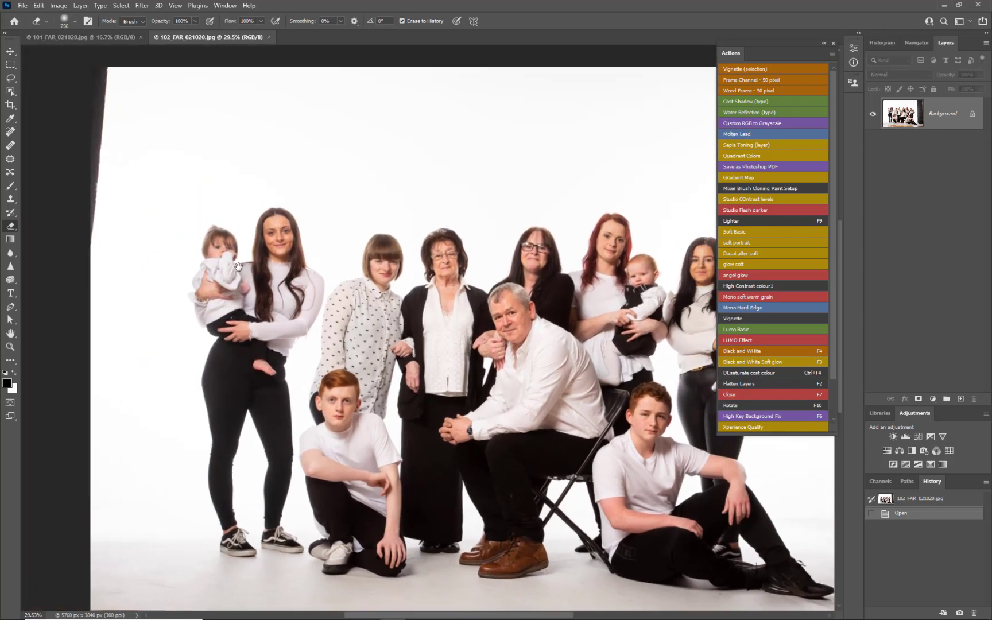
left_click(98, 37)
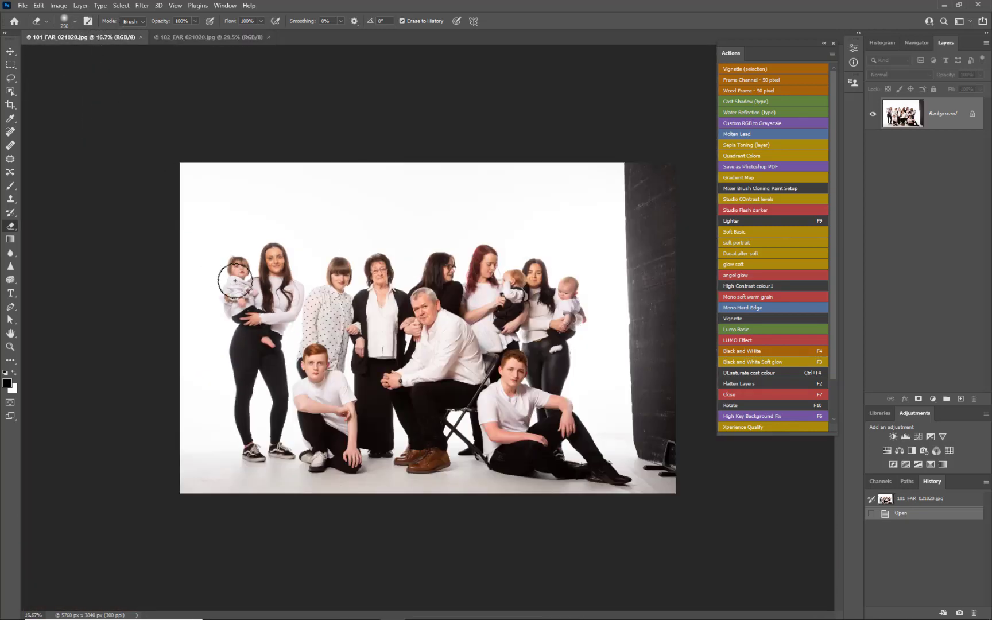
scroll(218, 266, "up", 3)
left_click_drag(202, 267, 350, 301)
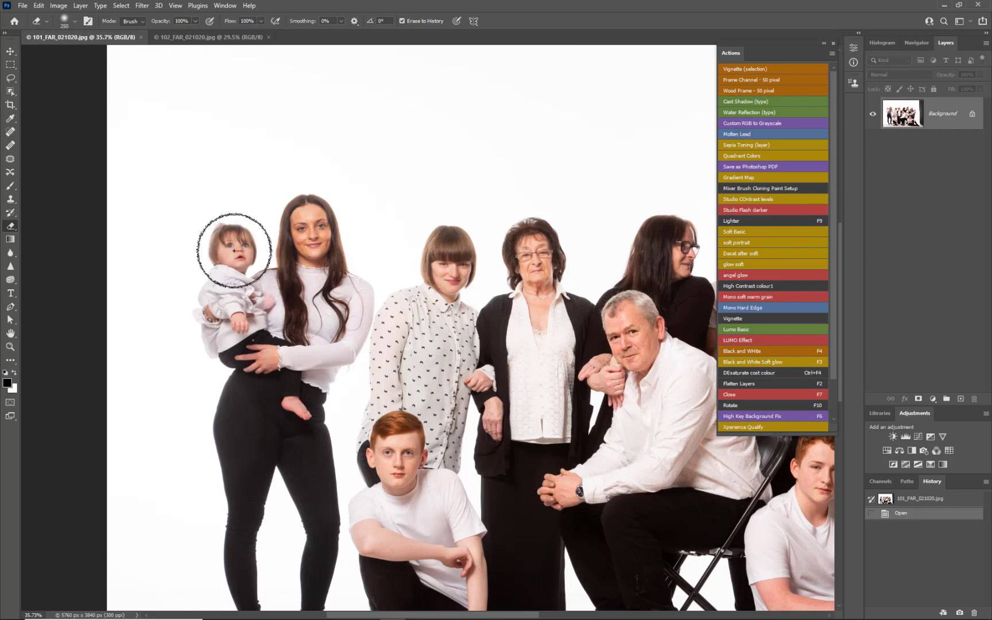
left_click(224, 39)
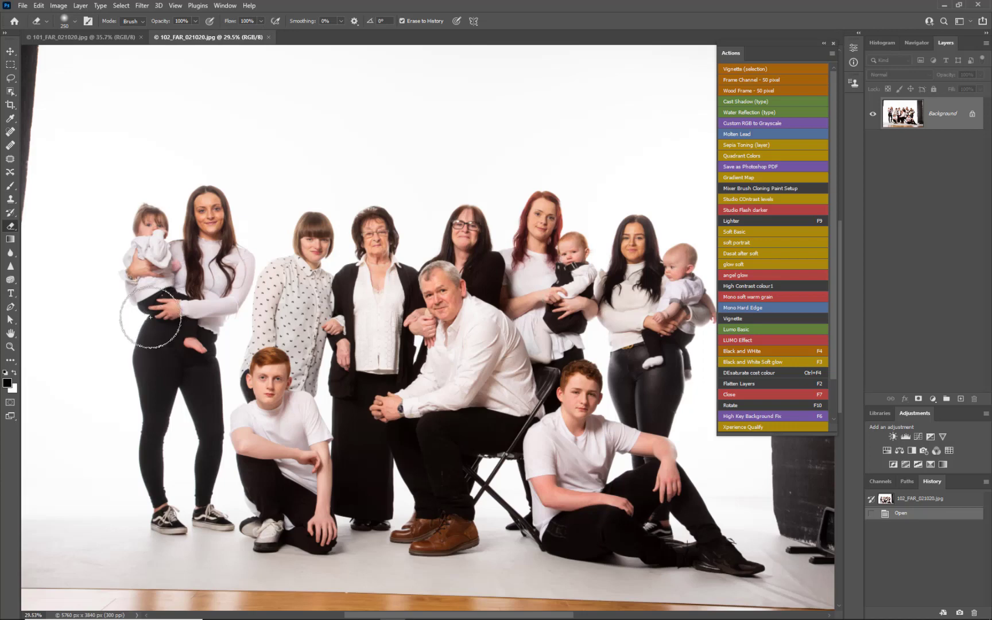
scroll(150, 313, "up", 3)
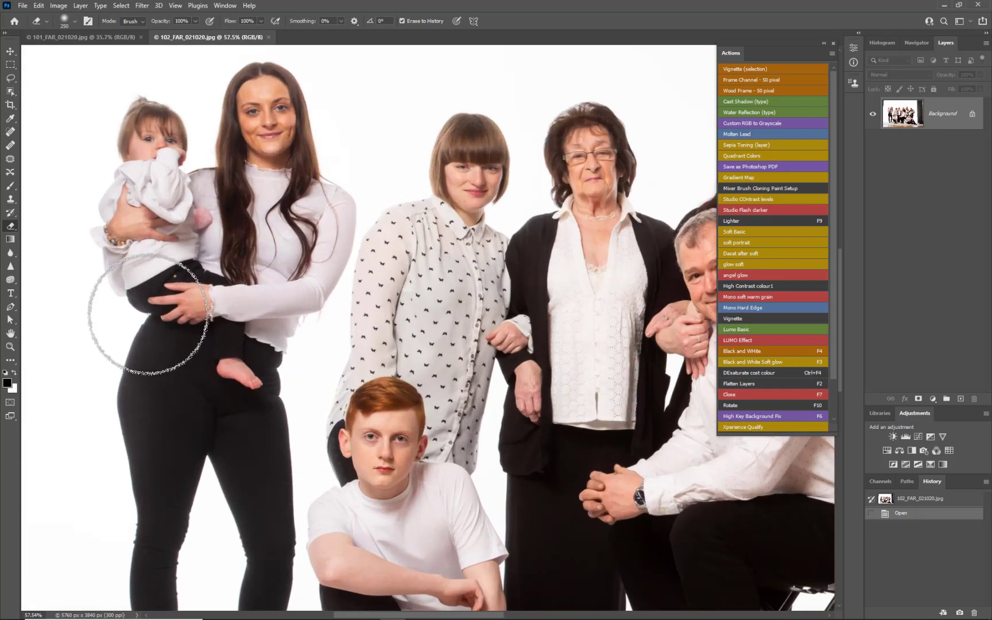
Step: Sample a Clone Stamp source at the long-haired woman's waist below the baby in photo 101, using a 200 px brush
left_click(80, 37)
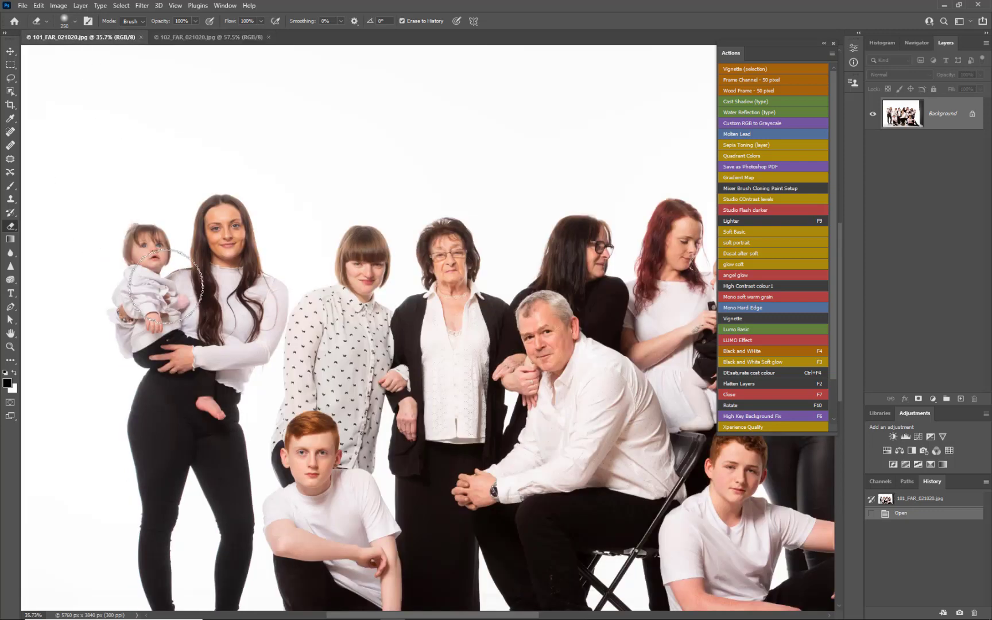
scroll(138, 376, "up", 4)
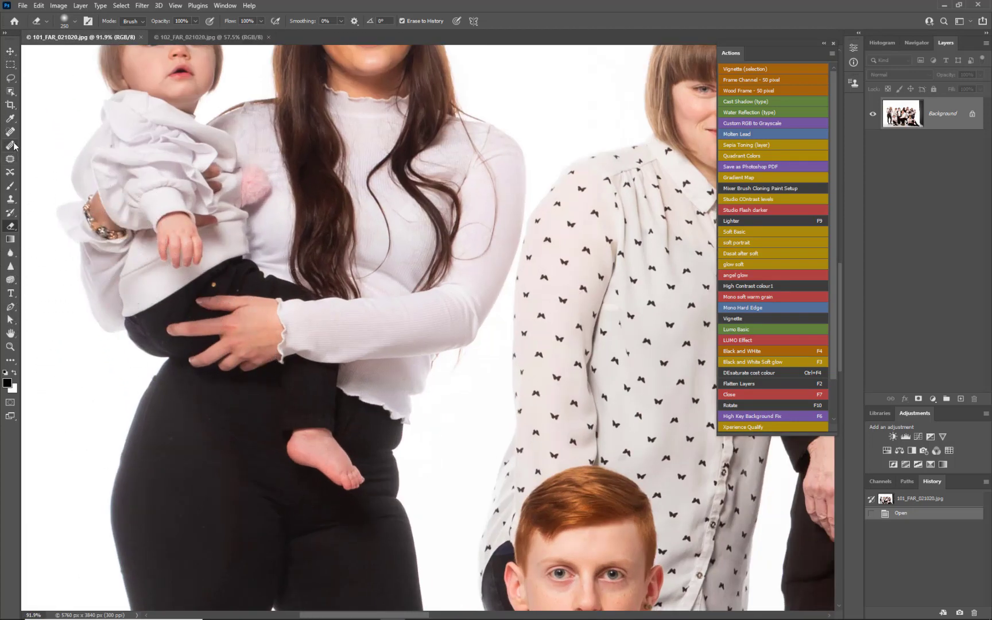
left_click(13, 200)
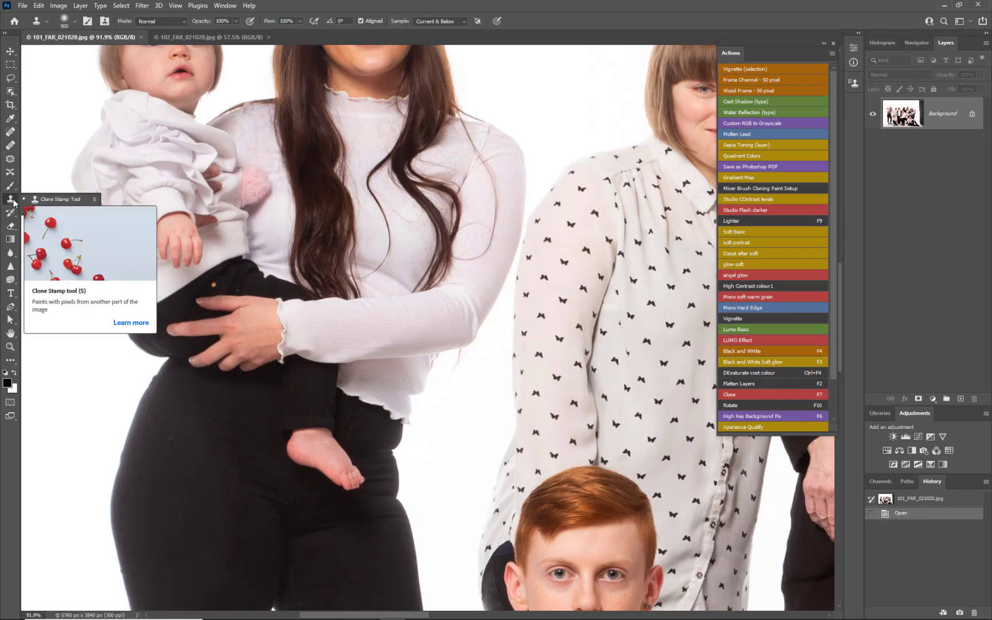
key("bracketleft")
key("bracketleft")
key("bracketleft")
key("bracketleft")
key("bracketleft")
key("bracketleft")
key("bracketleft")
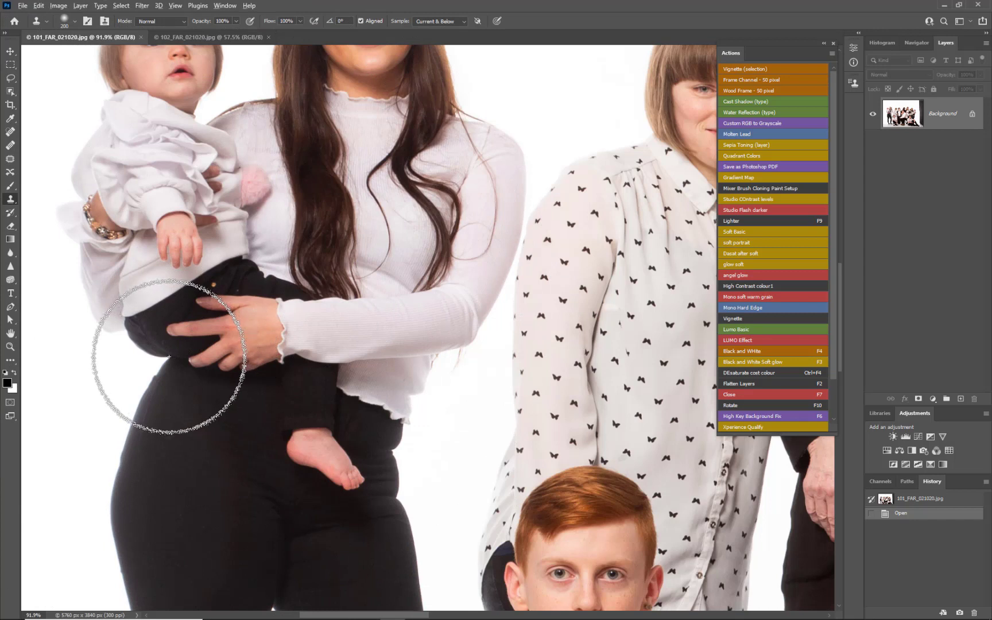
left_click(170, 357, "alt")
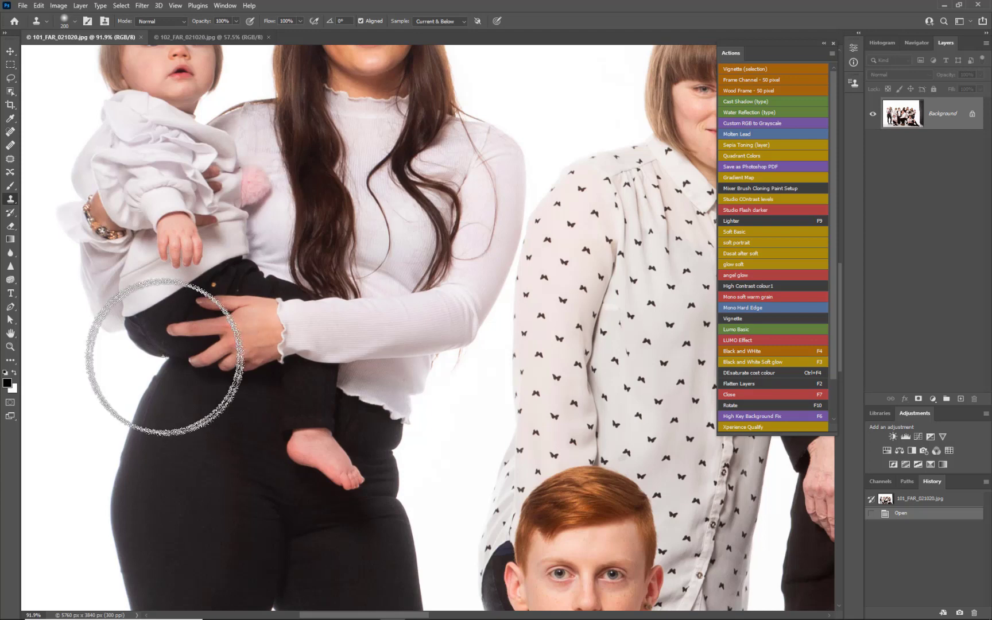
Step: Add a new layer in photo 102 and clone the baby from photo 101 over the existing baby
left_click(223, 38)
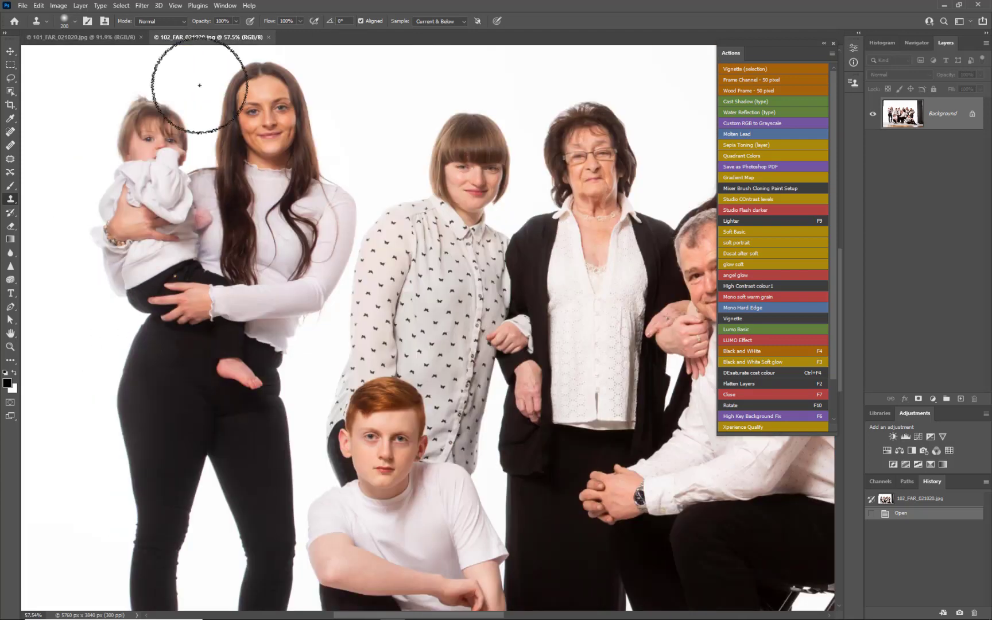
scroll(133, 310, "up", 5)
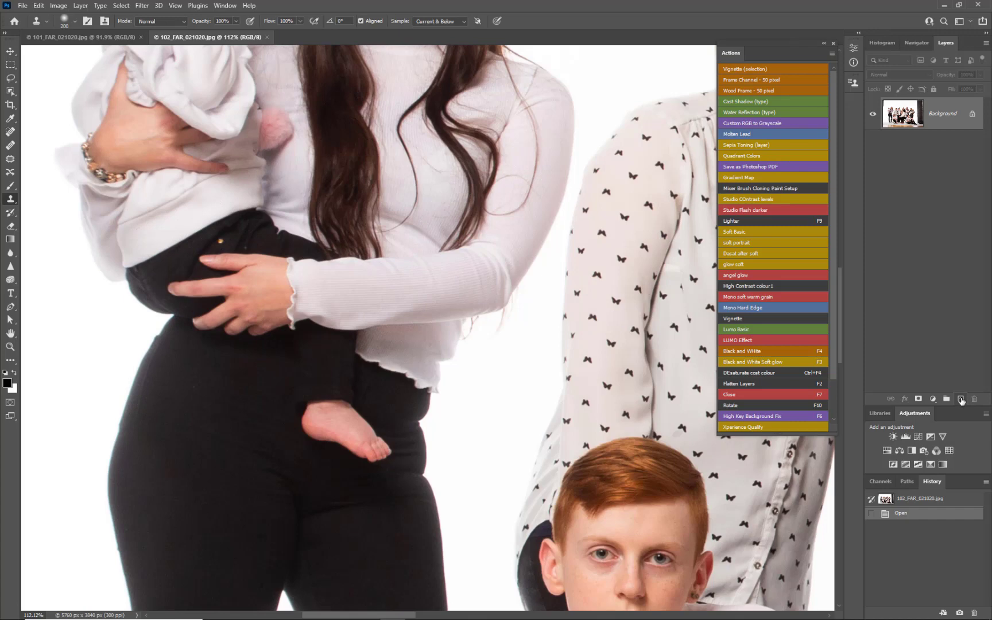
left_click(961, 399)
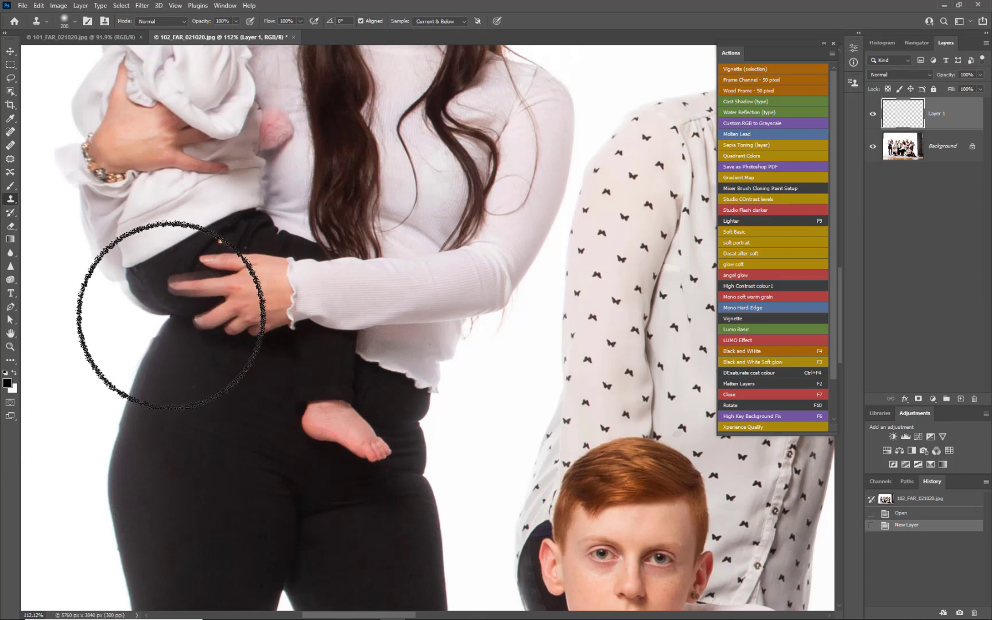
mouse_move(173, 314)
left_mouse_down()
mouse_move(158, 288)
mouse_move(179, 285)
mouse_move(184, 269)
mouse_move(140, 259)
mouse_move(136, 223)
mouse_move(123, 215)
mouse_move(182, 60)
mouse_move(175, 126)
left_mouse_up()
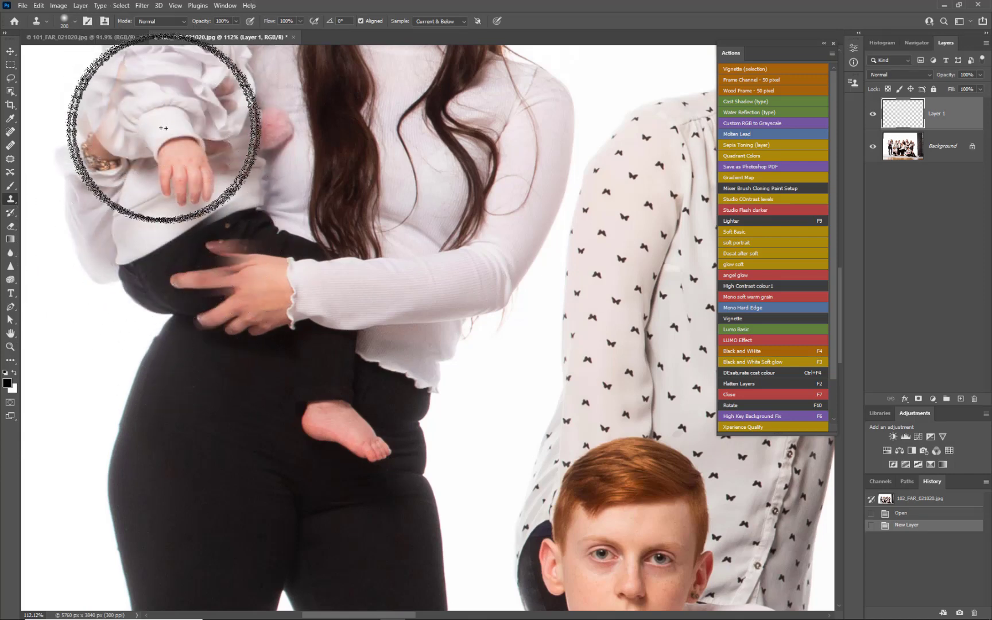
scroll(190, 310, "up", 5)
mouse_move(188, 311)
left_mouse_down()
mouse_move(241, 200)
mouse_move(121, 148)
mouse_move(155, 215)
mouse_move(162, 402)
left_mouse_up()
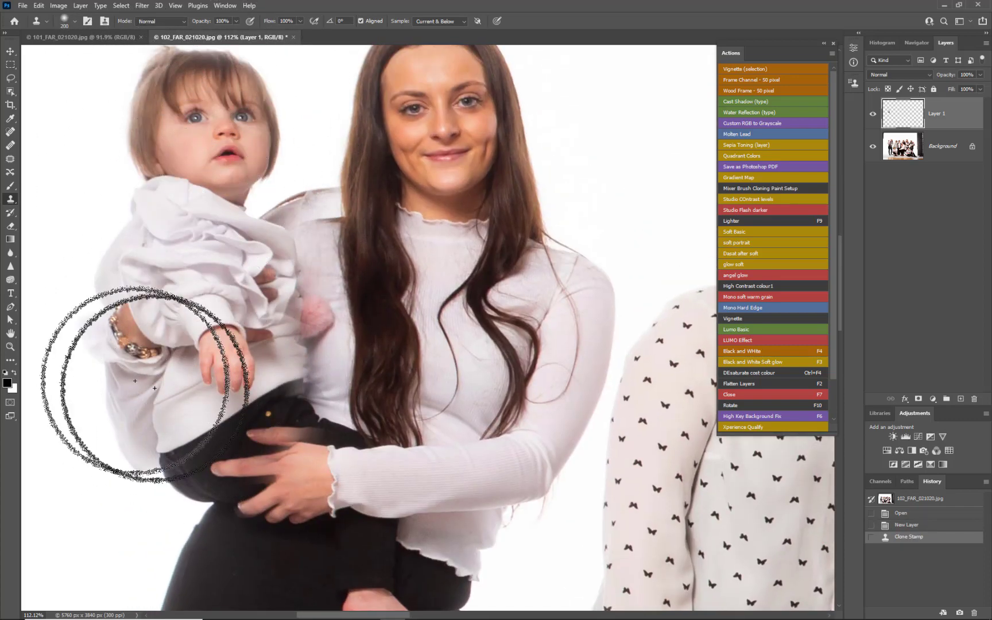
Step: Clone the long-haired woman's head and hair from photo 101, adjusting the layer opacity to check the coverage
scroll(254, 233, "up", 4)
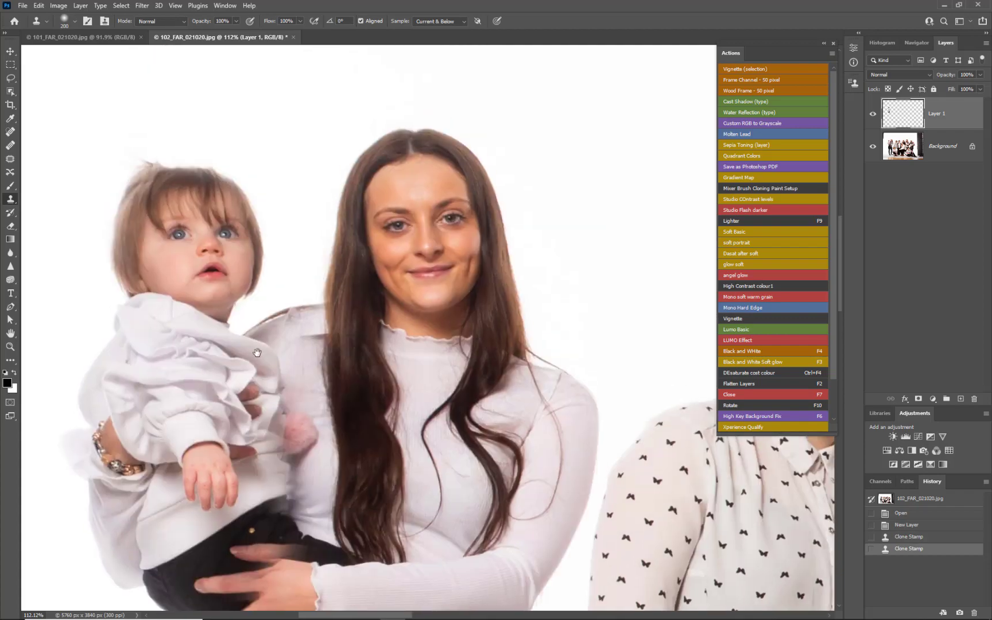
left_click_drag(276, 398, 265, 383)
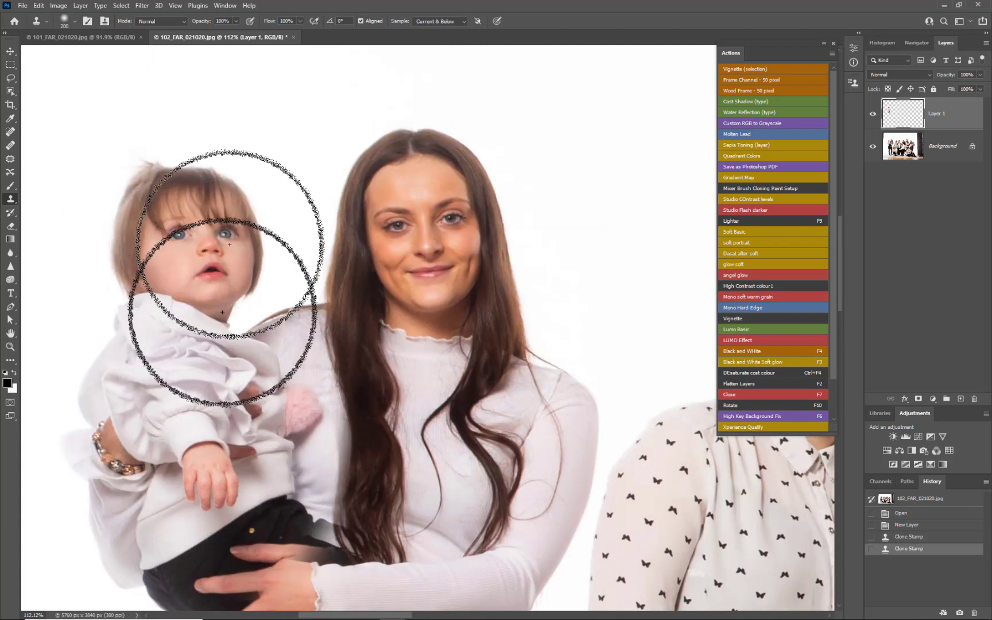
left_click_drag(299, 228, 483, 285)
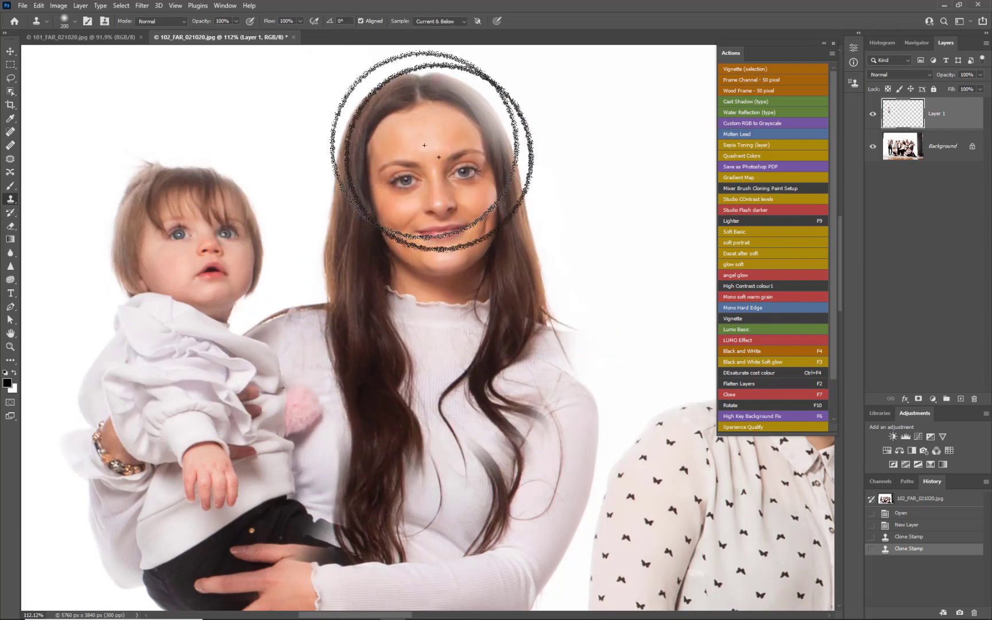
left_click(407, 200)
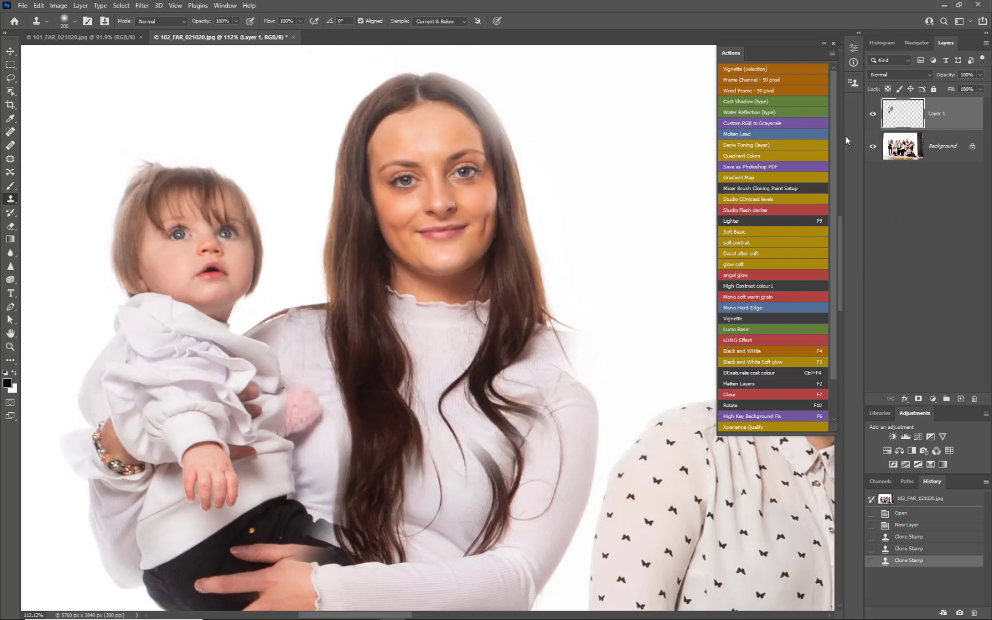
left_click_drag(937, 77, 941, 76)
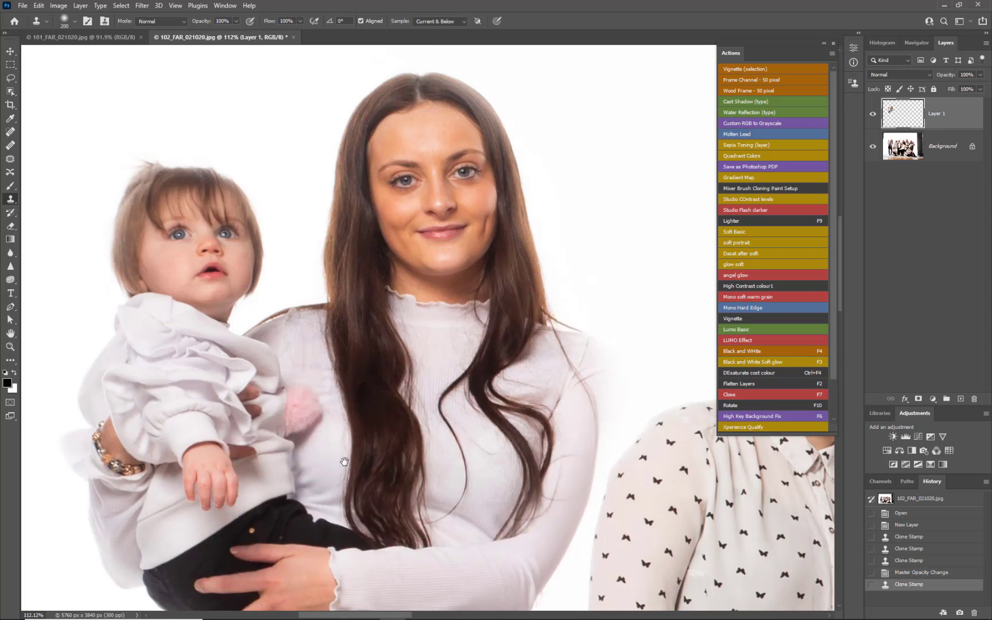
Step: Clone the woman's torso, arm and hips from photo 101 around the baby's legs
left_click_drag(339, 484, 360, 292)
left_click(166, 406)
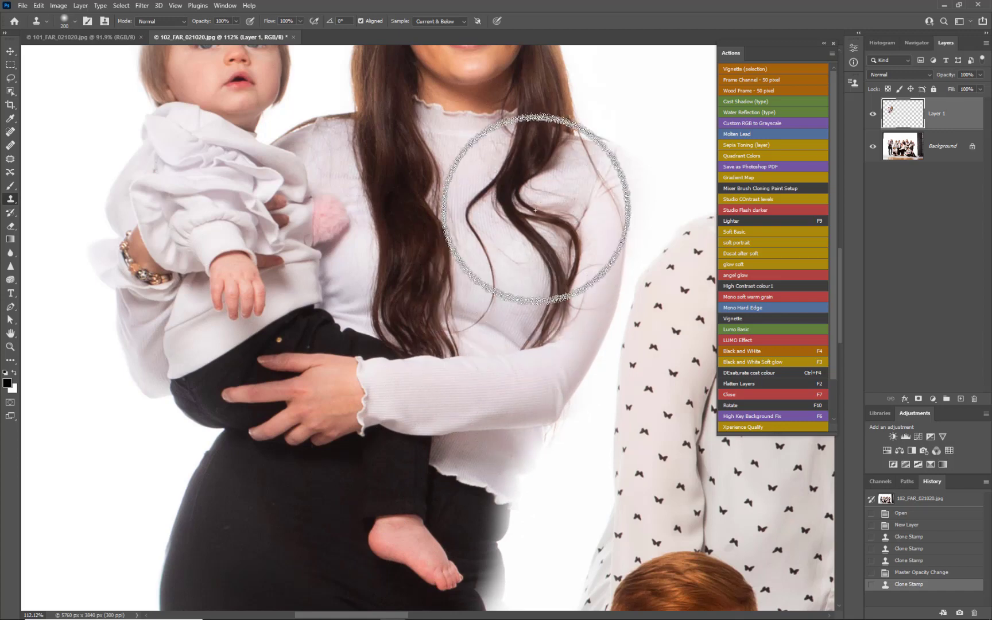
mouse_move(256, 418)
left_mouse_down()
mouse_move(210, 410)
mouse_move(228, 465)
mouse_move(266, 476)
left_mouse_up()
left_click_drag(376, 396, 417, 545)
mouse_move(437, 196)
left_mouse_down()
mouse_move(414, 198)
mouse_move(348, 317)
left_mouse_up()
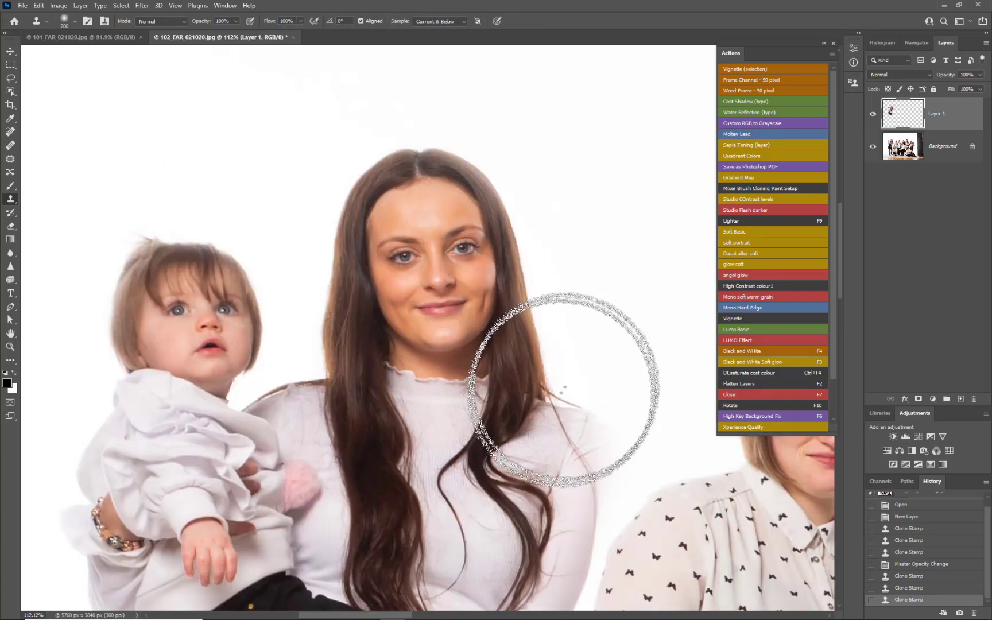
Step: Reduce the Clone Stamp brush to 100 px and fill in the woman's outer shoulder and upper sleeve
key("bracketleft")
key("bracketleft")
key("bracketleft")
key("bracketleft")
left_click(586, 444)
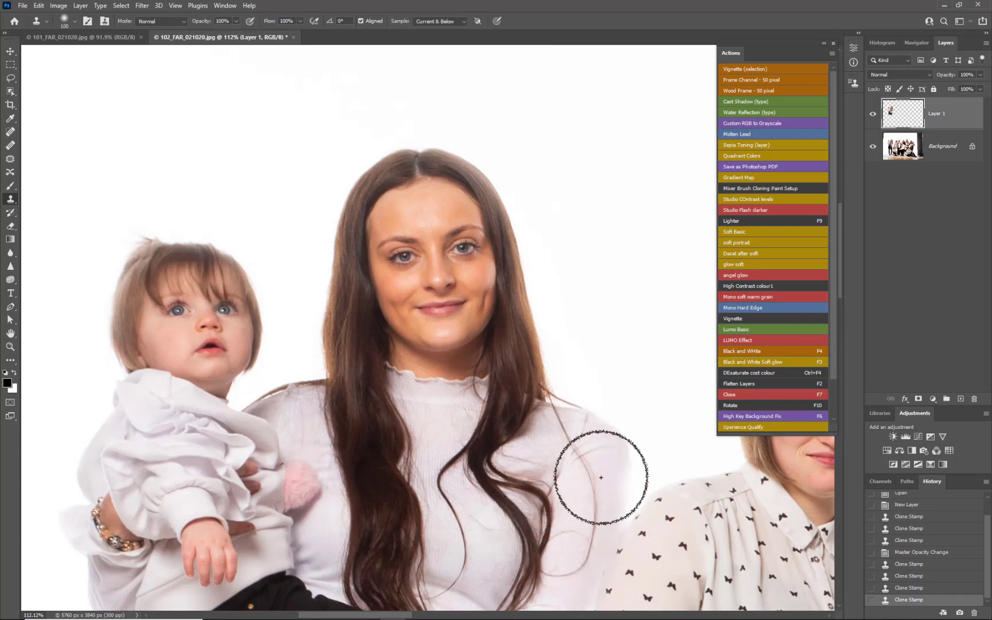
left_click(578, 550)
left_click_drag(578, 549, 514, 378)
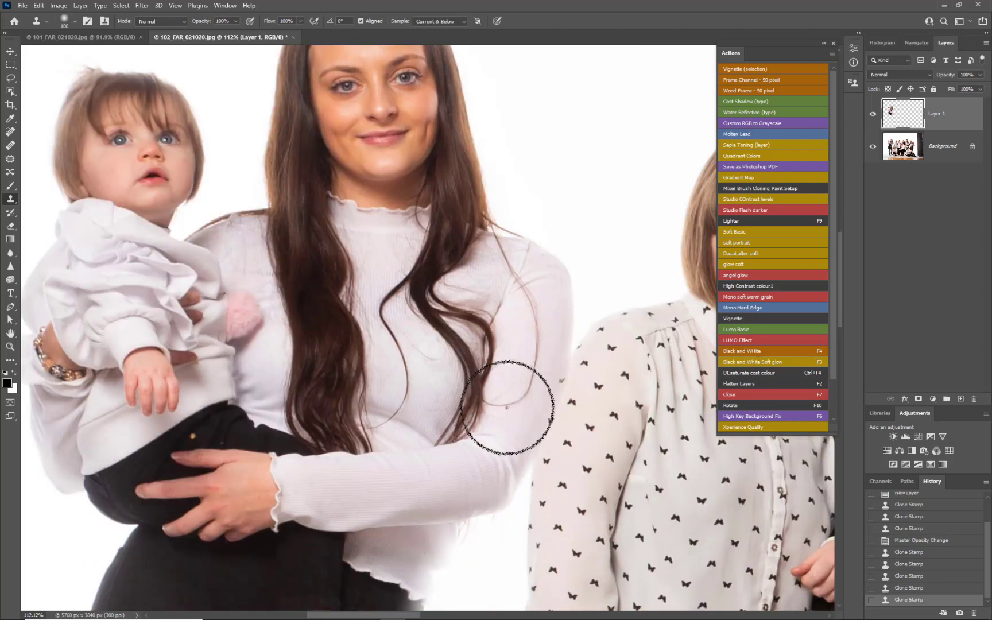
Step: Clean up the cloned edges at the woman's shirt hem, hip and shoulder and along the baby's back
mouse_move(471, 448)
left_mouse_down()
mouse_move(447, 500)
mouse_move(458, 520)
mouse_move(398, 561)
left_mouse_up()
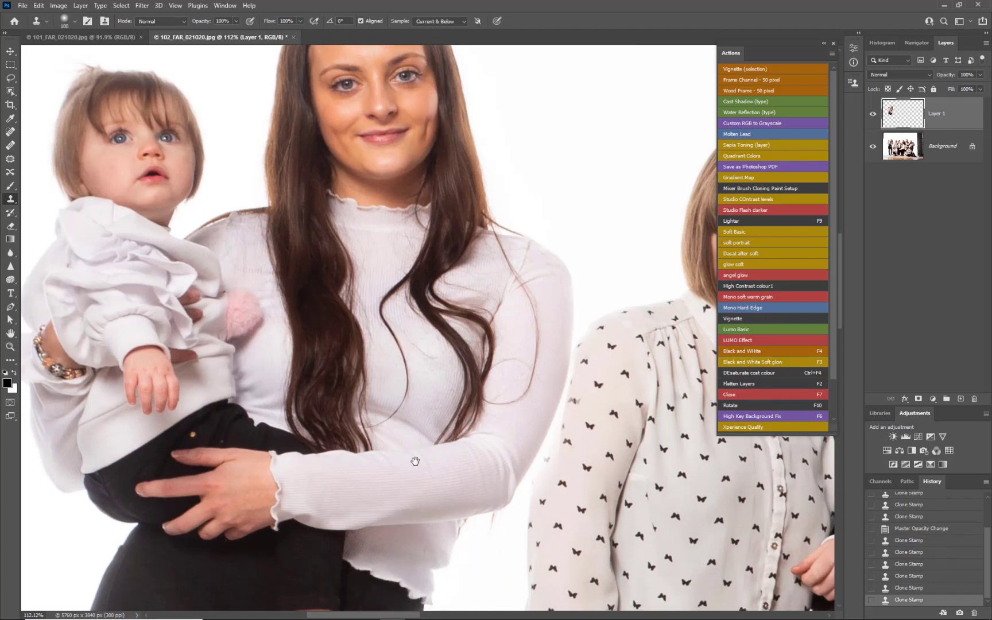
left_click_drag(424, 512, 419, 386)
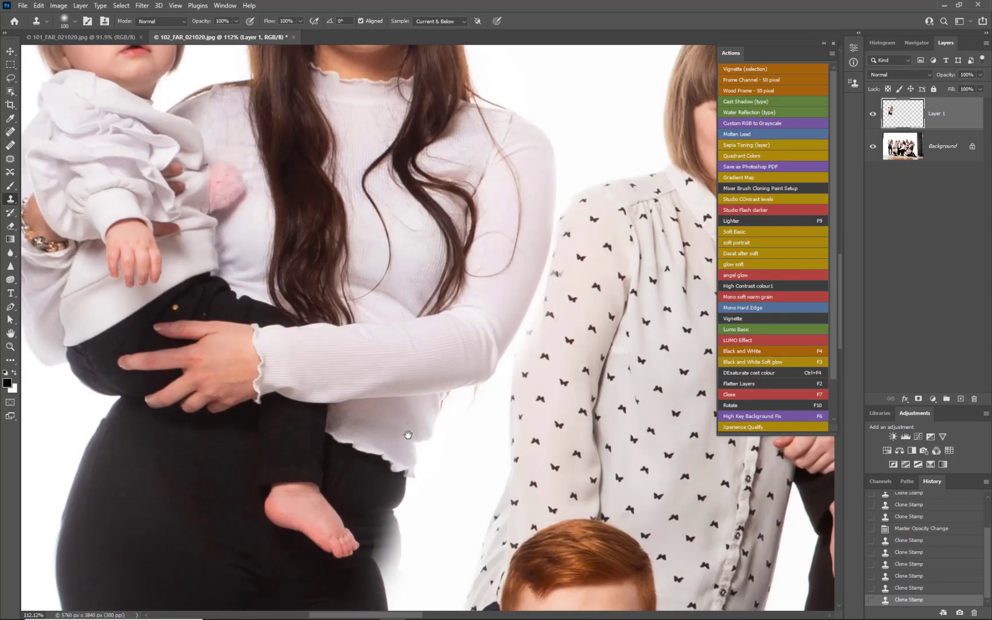
left_click(392, 578)
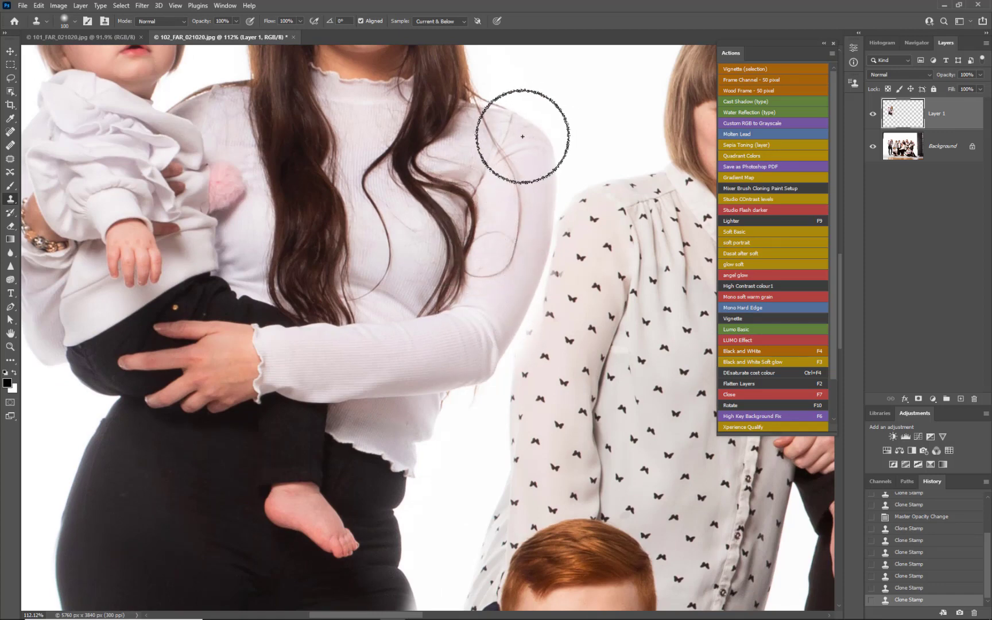
left_click(490, 118)
left_click_drag(469, 151, 472, 312)
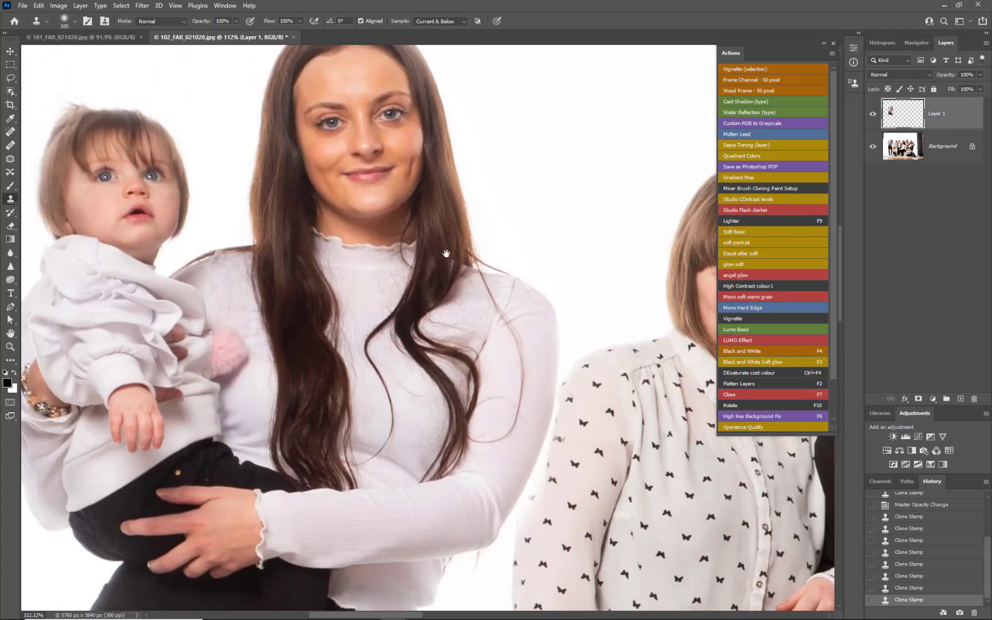
left_click_drag(441, 275, 499, 308)
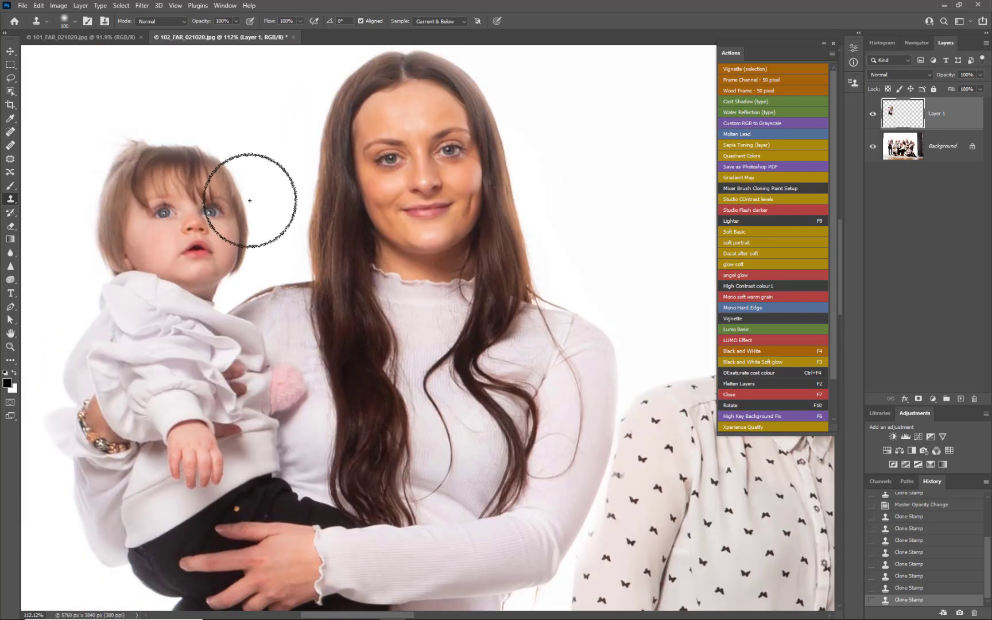
left_click_drag(68, 292, 93, 505)
Step: Compare the photo with and without the cloned woman and baby by hiding and reshowing Layer 1
scroll(356, 336, "down", 5)
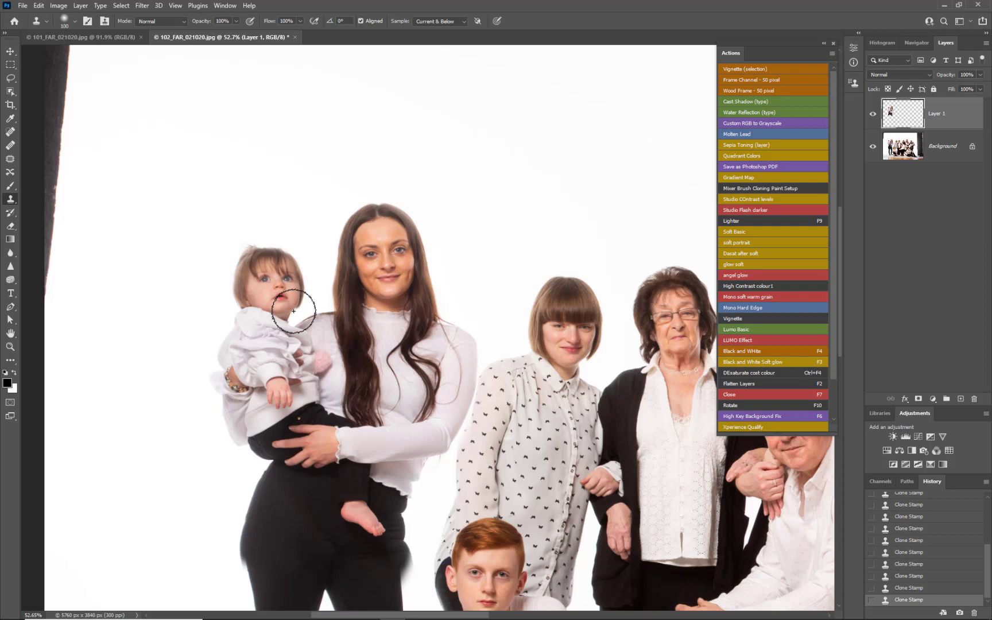
left_click(873, 114)
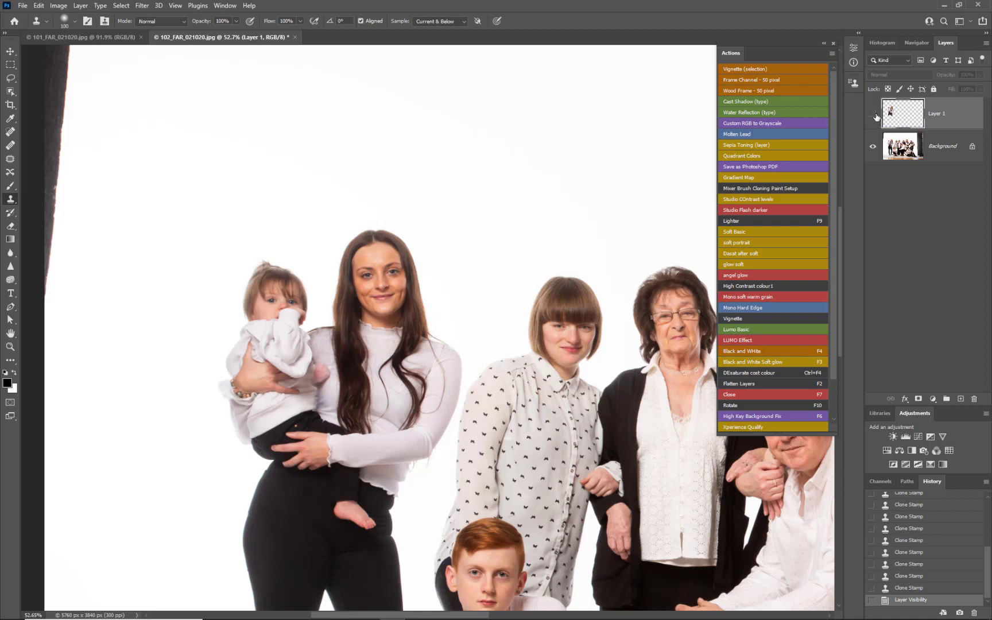
left_click(873, 114)
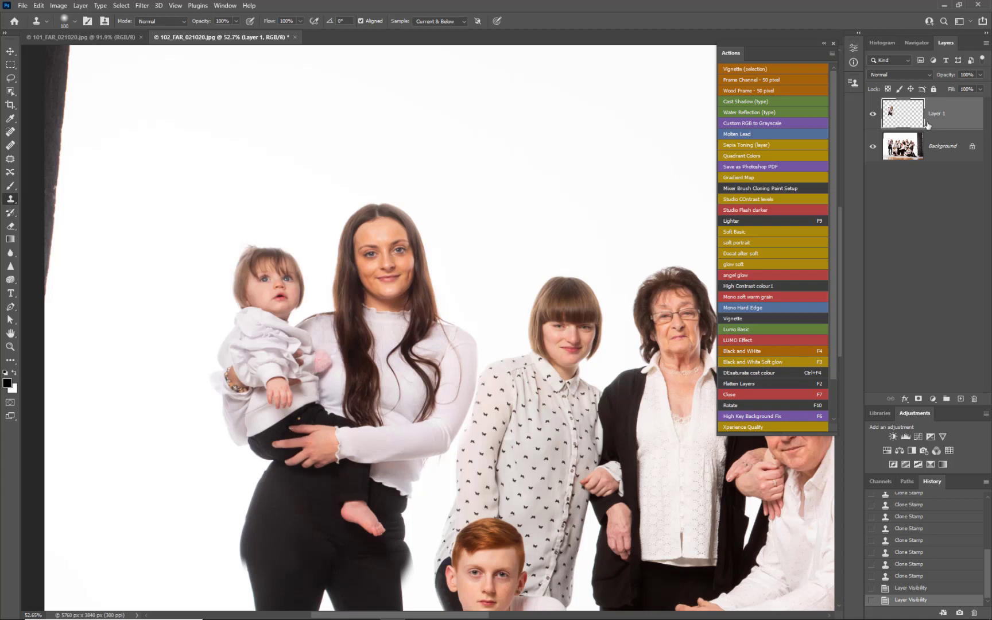
Step: Duplicate Layer 1, hide the original, set the copy's opacity to 72% and move it over the woman in the background photo
key("ctrl+j")
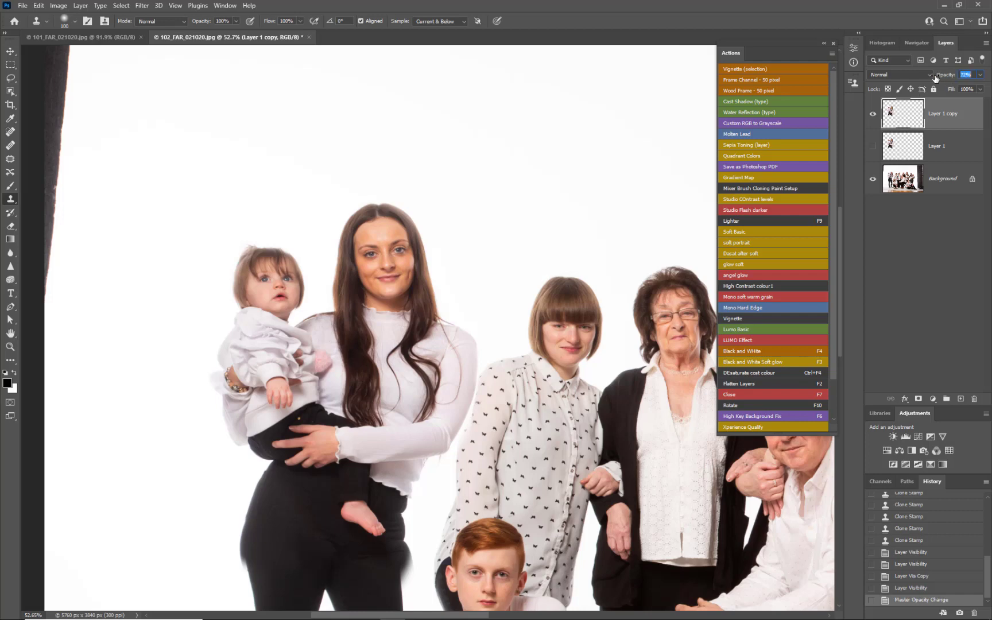
left_click(9, 51)
mouse_move(402, 351)
left_mouse_down()
mouse_move(390, 325)
mouse_move(380, 328)
mouse_move(387, 362)
mouse_move(373, 366)
mouse_move(387, 355)
left_mouse_up()
scroll(392, 332, "up", 3)
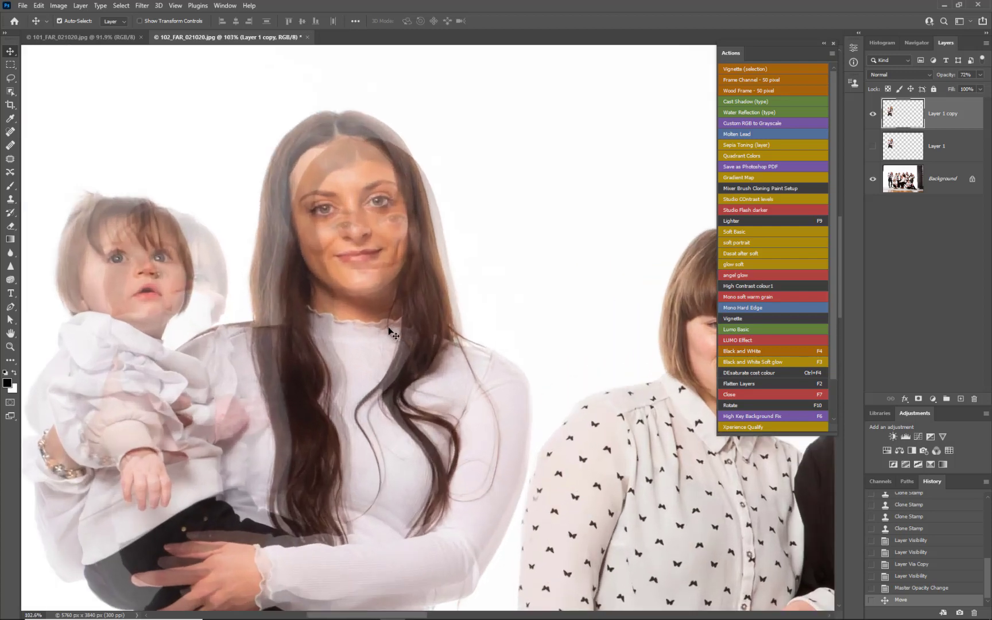
Step: Free Transform Layer 1 copy down to about 95% to match the size of the woman in the background photo
key("ctrl+t")
scroll(368, 253, "down", 2)
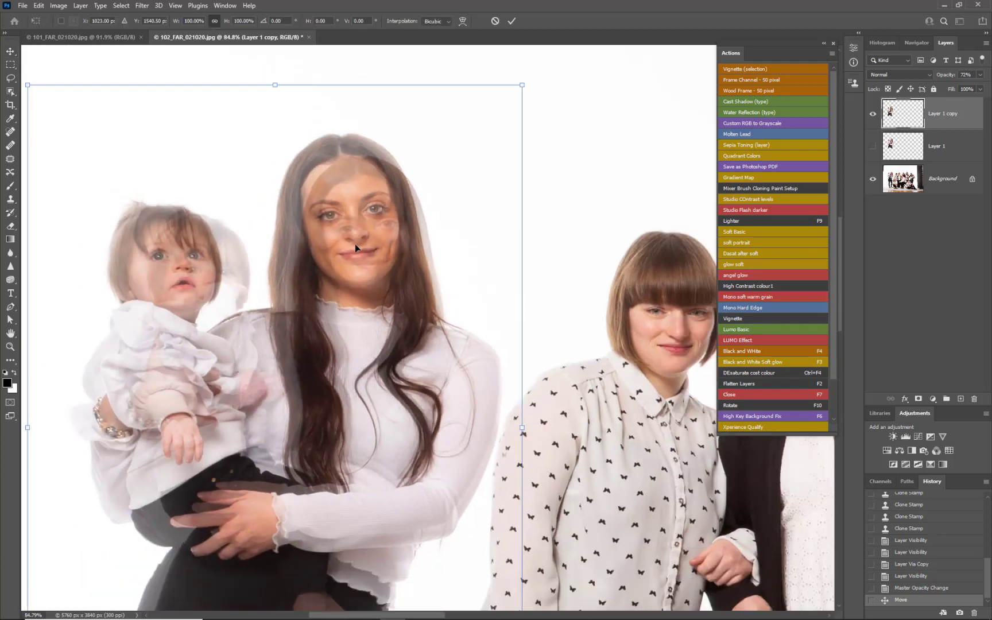
scroll(145, 136, "down", 1)
left_click_drag(51, 105, 73, 136)
left_click_drag(333, 241, 339, 234)
left_click_drag(336, 231, 333, 227)
left_click_drag(492, 110, 492, 108)
left_click_drag(68, 111, 66, 109)
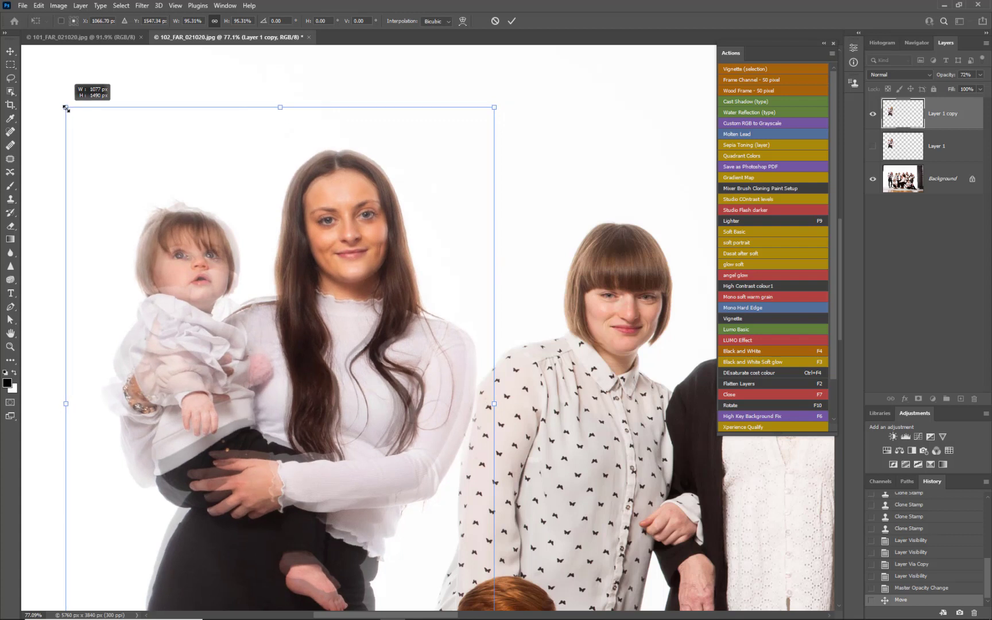
left_click_drag(66, 109, 66, 110)
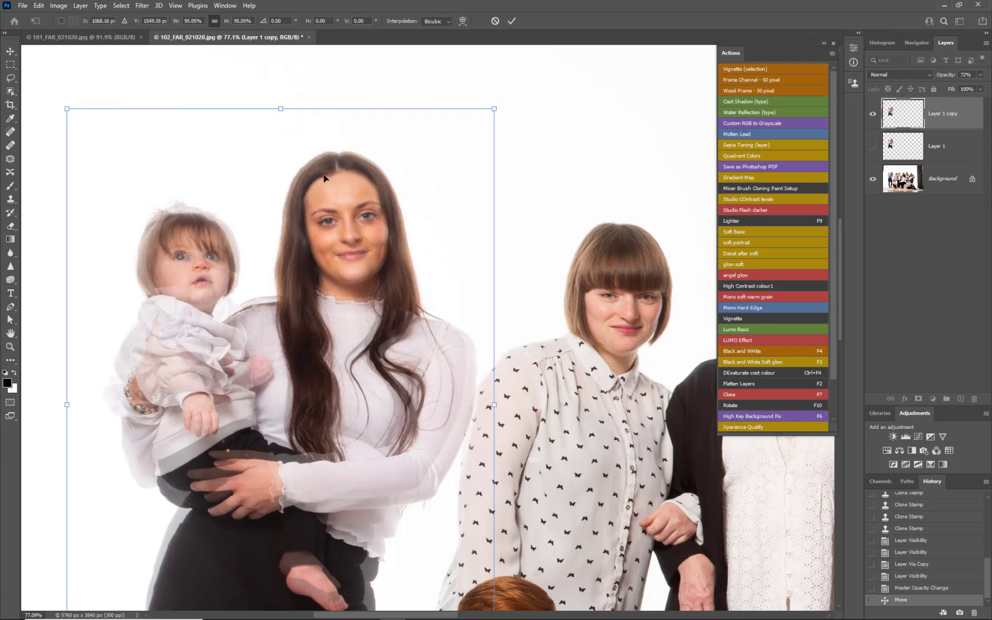
Step: Align the copy's face precisely with the woman's face underneath and apply the transformation
scroll(343, 221, "up", 5)
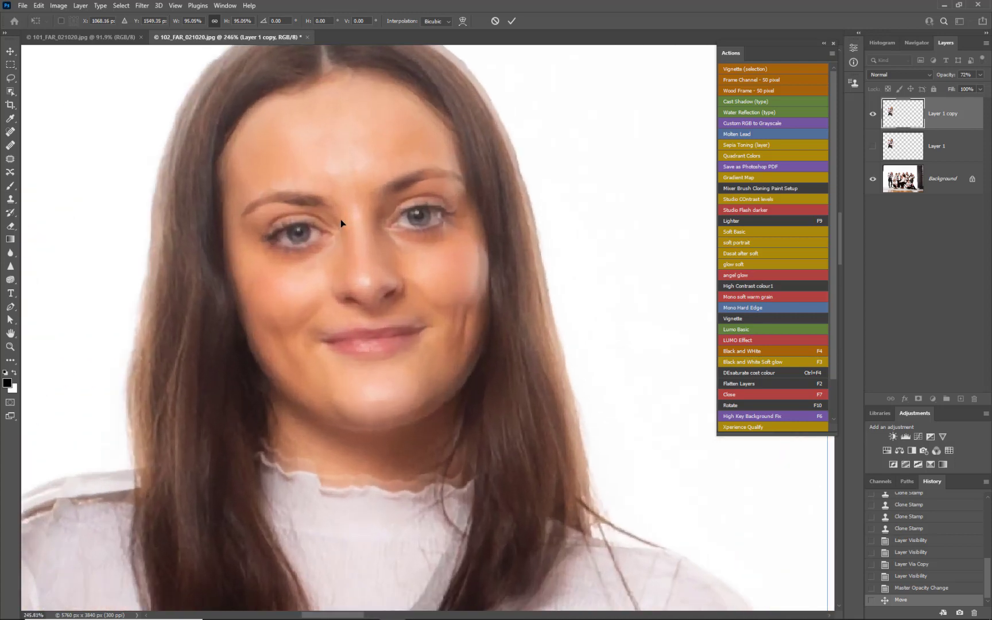
mouse_move(357, 241)
left_mouse_down()
mouse_move(378, 248)
mouse_move(359, 250)
mouse_move(365, 259)
mouse_move(356, 234)
mouse_move(355, 244)
left_mouse_up()
scroll(372, 253, "down", 5)
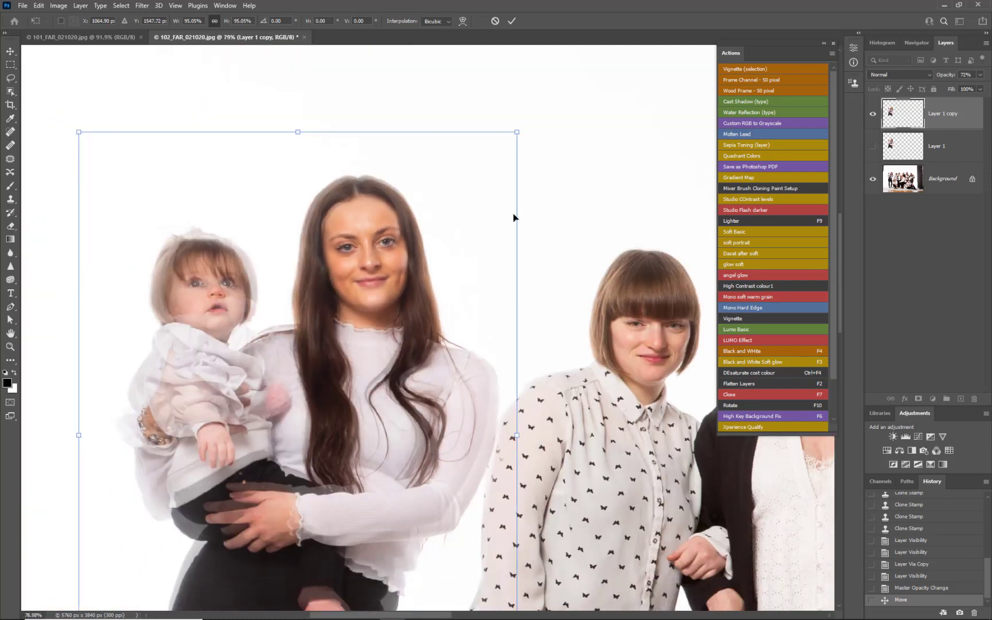
key("Return")
Step: Set the scaled copy layer's opacity back to 100% and rename the layer "scaled"
left_click(966, 74)
type("100")
key("Return")
double_click(946, 115)
type("scale")
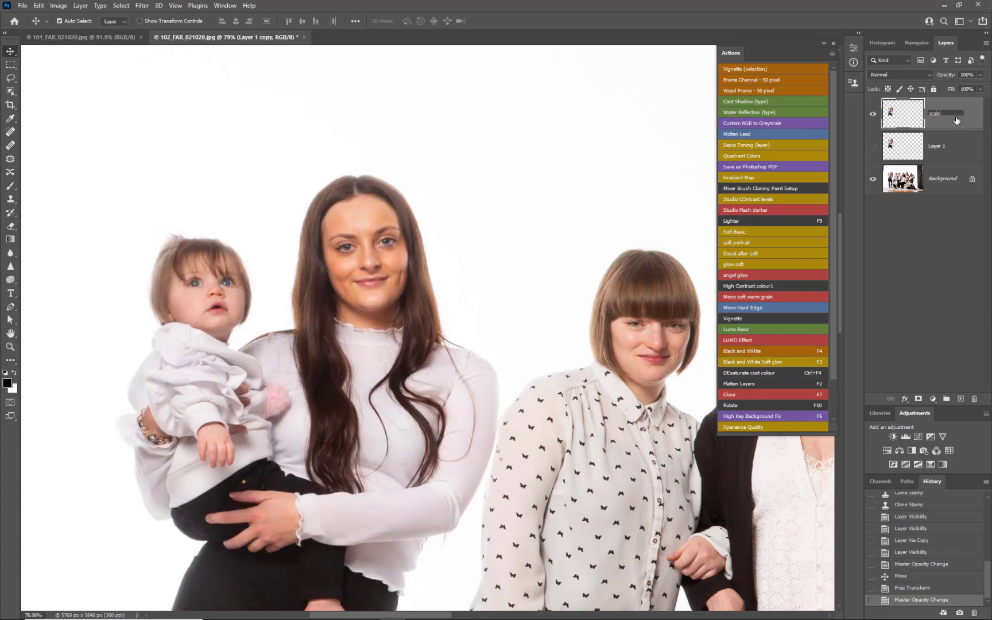
key("Return")
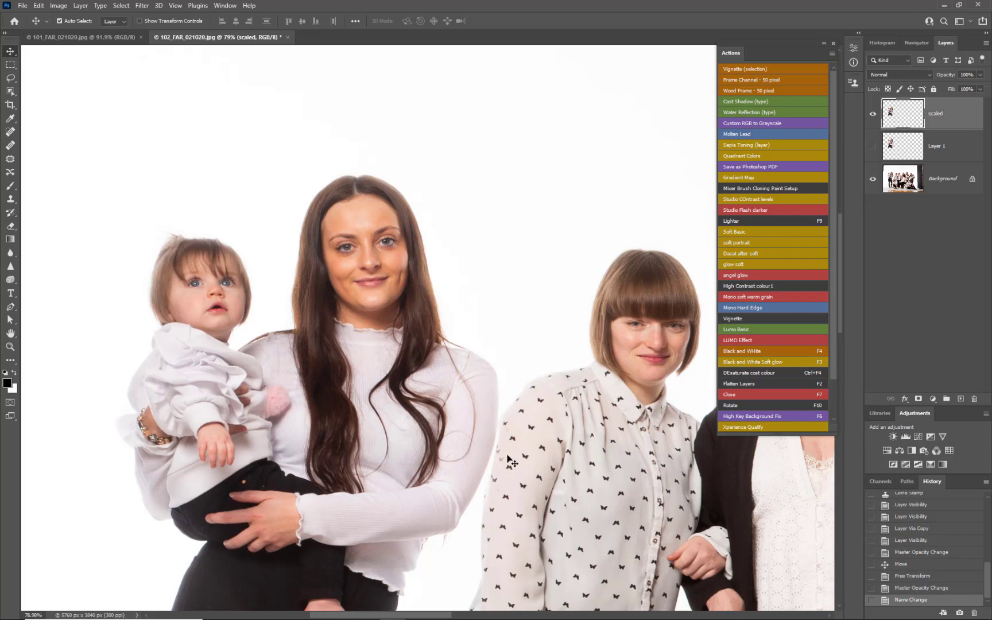
Step: Add a layer mask to the scaled layer and set up a small soft brush of 12 px for painting on it
scroll(509, 461, "up", 5)
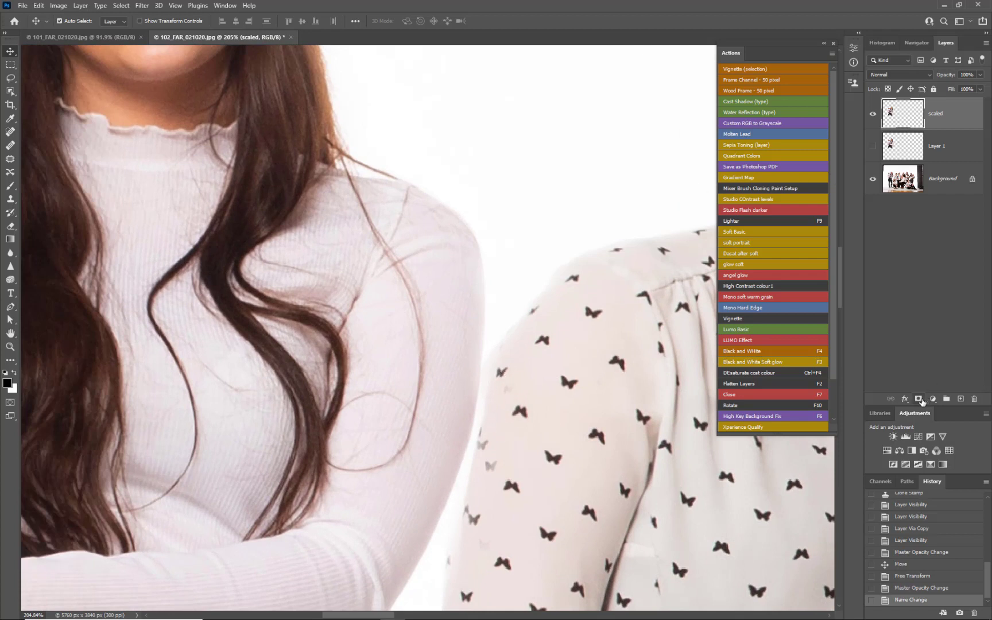
left_click(918, 399)
key("b")
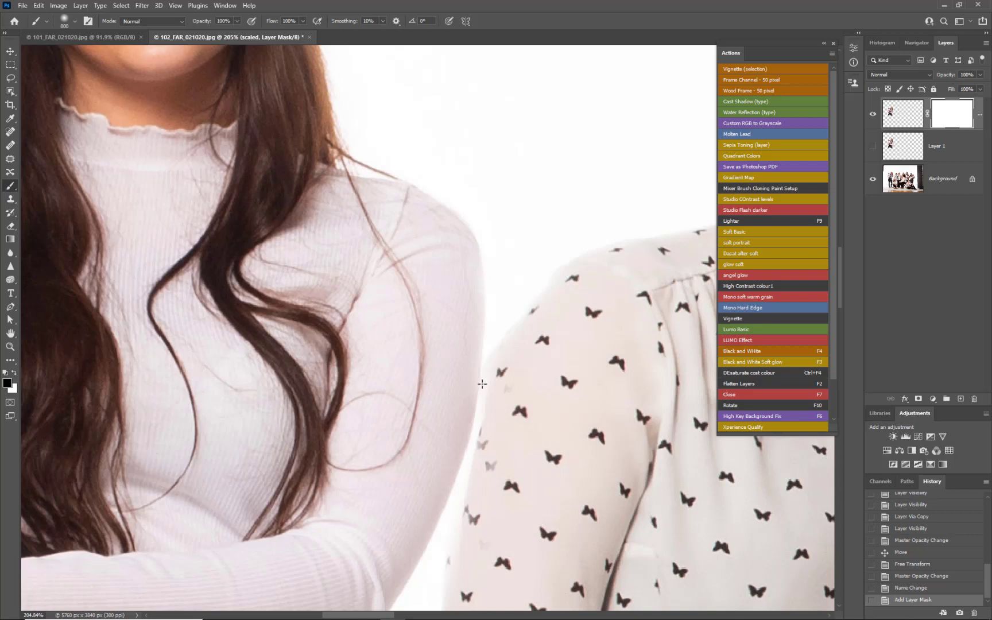
key("bracketright")
key("bracketright")
scroll(486, 393, "up", 1)
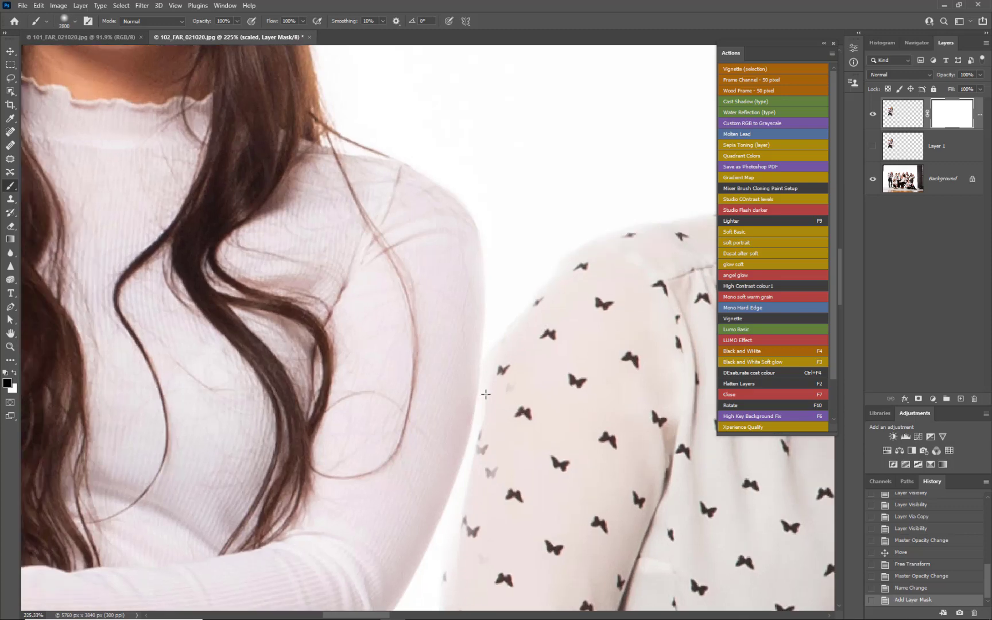
scroll(485, 394, "down", 6)
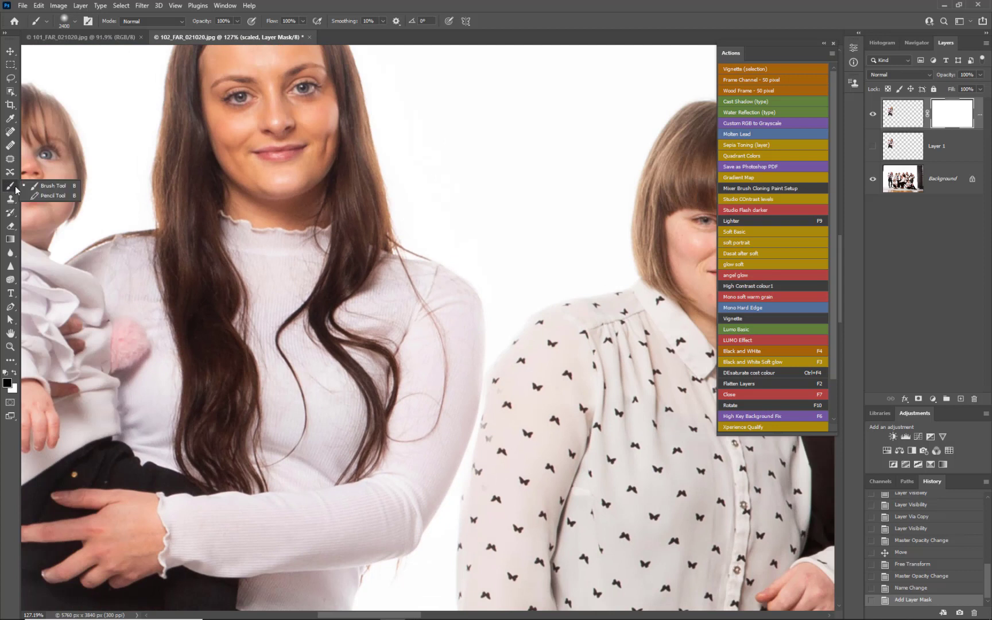
right_click(473, 413)
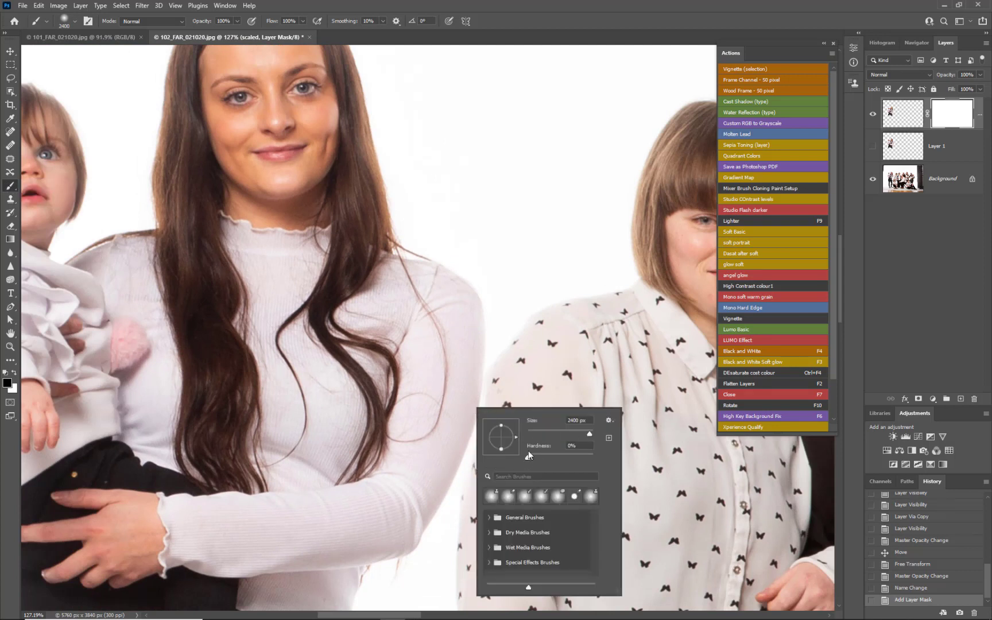
left_click_drag(538, 434, 531, 434)
key("Return")
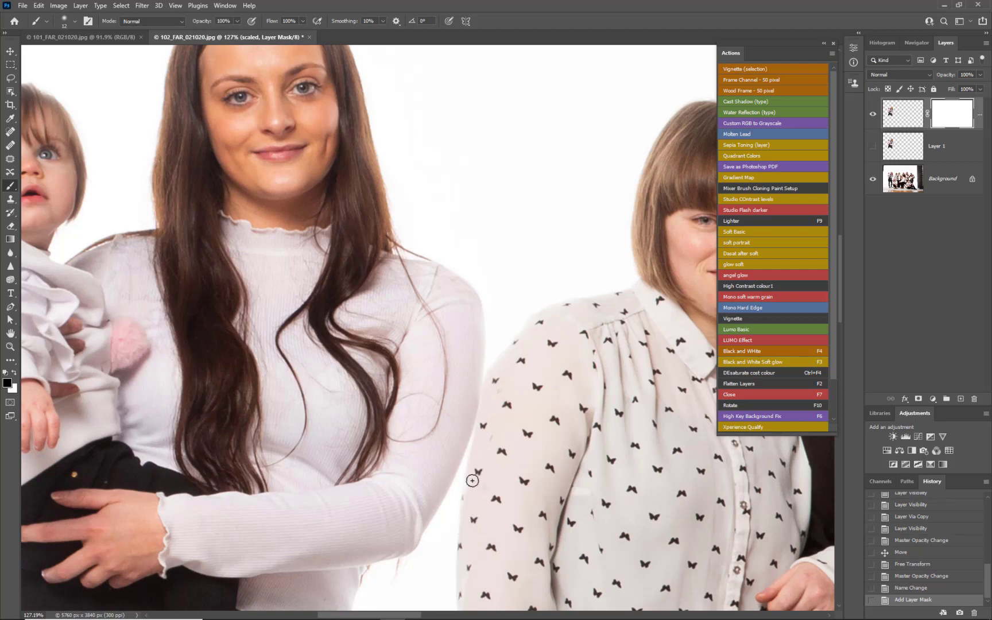
Step: Paint black on the scaled layer's mask along the neighbouring woman's sleeve to reveal its original butterfly pattern
left_click_drag(509, 335, 510, 347)
scroll(514, 335, "down", 3)
scroll(515, 334, "down", 5)
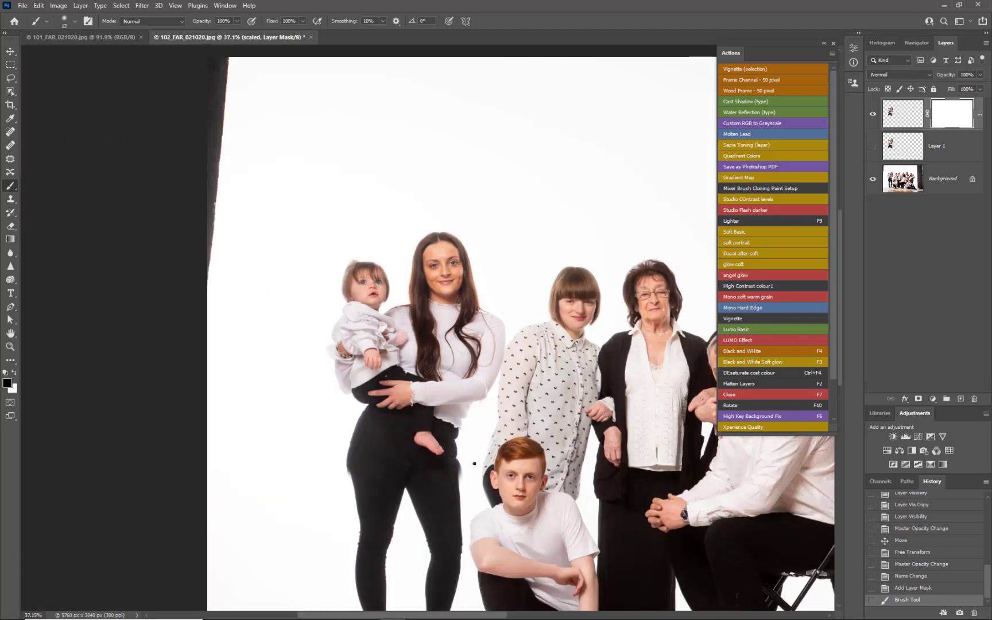
Step: Enlarge the brush to 30 px and mask out cloned remnants around the blouse hem and beneath the baby's trousers
key("bracketright")
key("bracketright")
left_click(460, 438)
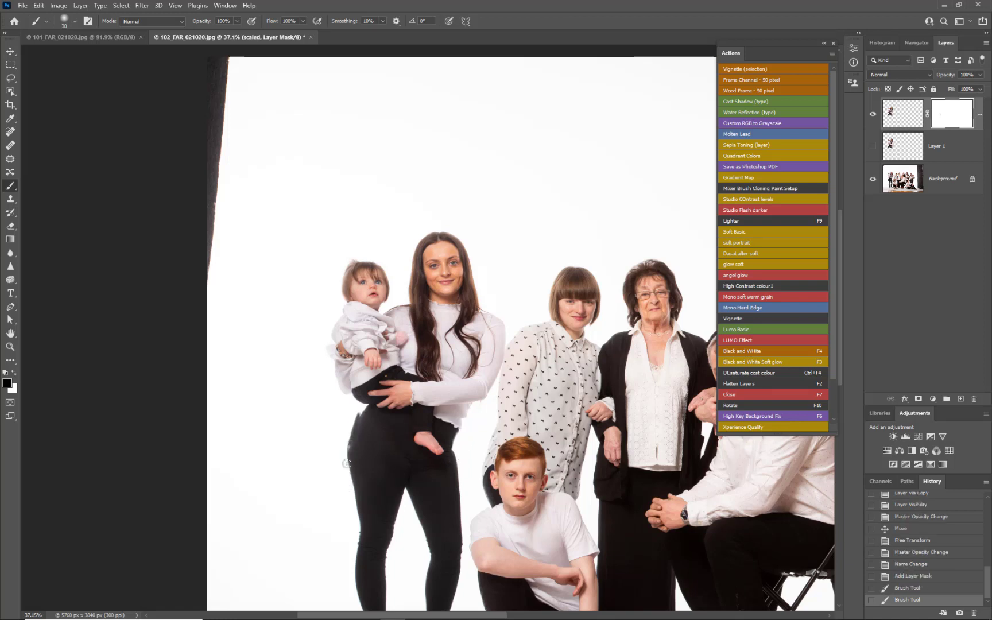
left_click(367, 413)
scroll(367, 413, "up", 5)
left_click(365, 388)
Step: Paint white on the mask to restore the cloned edge below the baby's trousers and down the woman's outer hip
key("x")
mouse_move(361, 390)
left_mouse_down()
mouse_move(370, 392)
mouse_move(354, 442)
mouse_move(356, 404)
mouse_move(330, 498)
mouse_move(333, 460)
mouse_move(322, 523)
mouse_move(323, 511)
left_mouse_up()
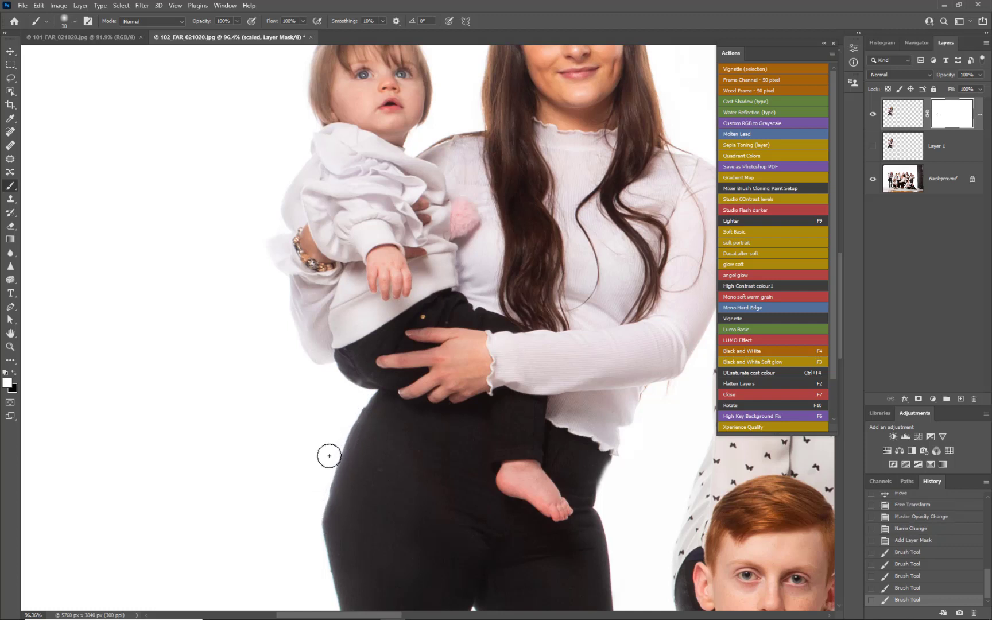
left_click_drag(344, 376, 357, 399)
scroll(356, 399, "down", 2)
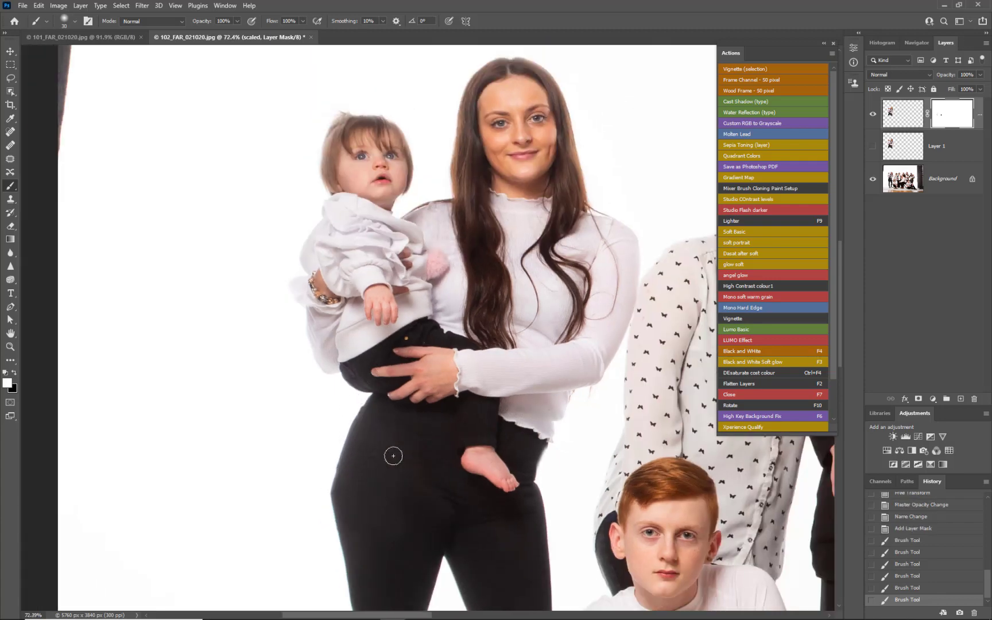
Step: Refine the mask along the woman's blouse hem and waist on the side facing the boy, and check the whole photo
scroll(365, 476, "down", 1)
scroll(525, 455, "up", 3)
mouse_move(500, 473)
left_mouse_down()
mouse_move(507, 448)
mouse_move(497, 473)
mouse_move(510, 446)
mouse_move(498, 508)
mouse_move(496, 443)
mouse_move(482, 453)
mouse_move(505, 433)
mouse_move(534, 437)
mouse_move(581, 362)
mouse_move(567, 392)
left_mouse_up()
key("x")
scroll(507, 426, "down", 2)
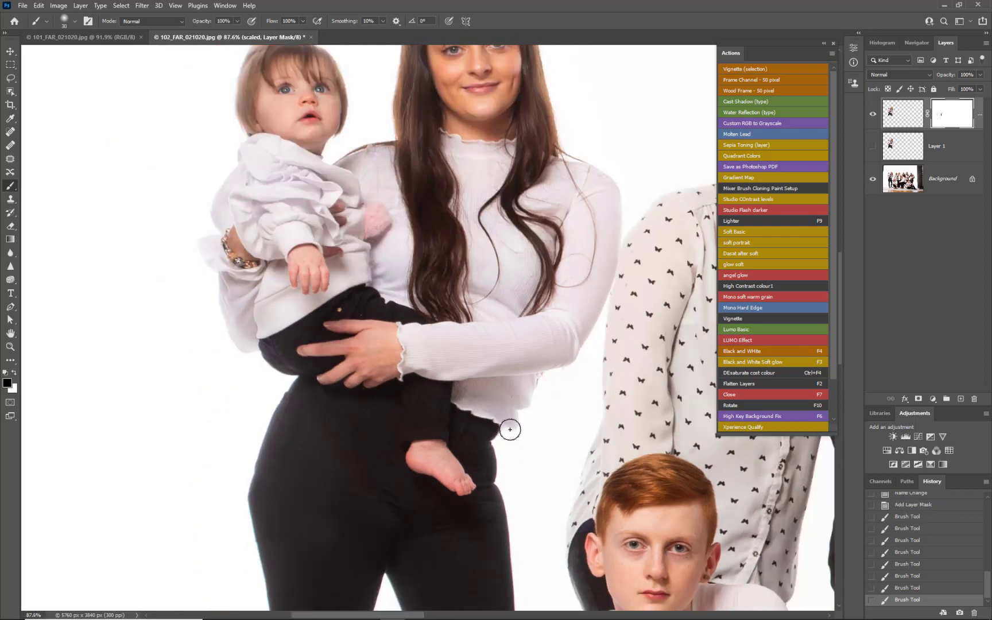
scroll(385, 353, "down", 3)
scroll(380, 363, "down", 2)
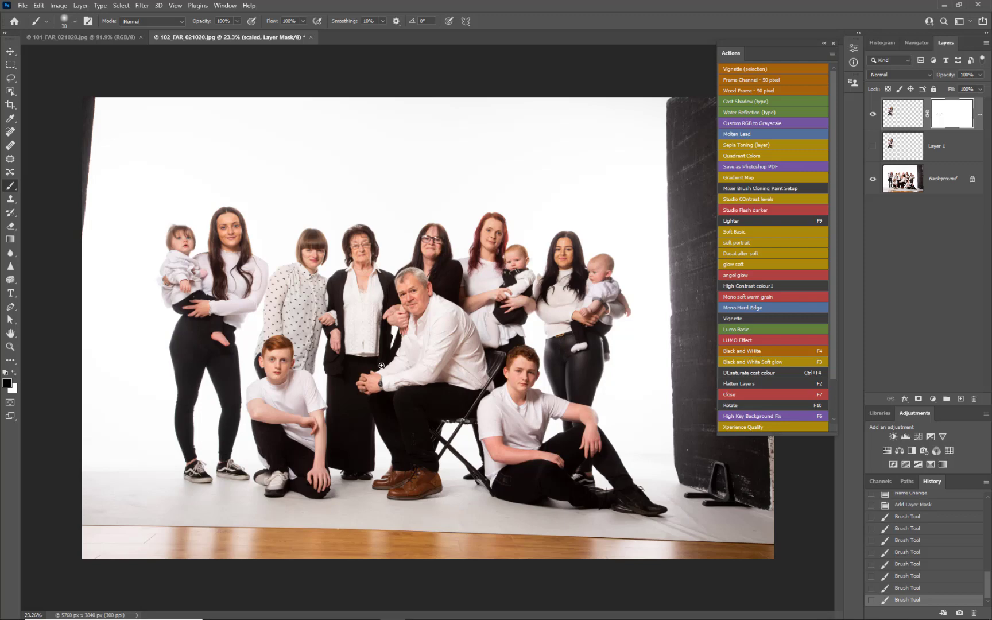
scroll(612, 273, "up", 2)
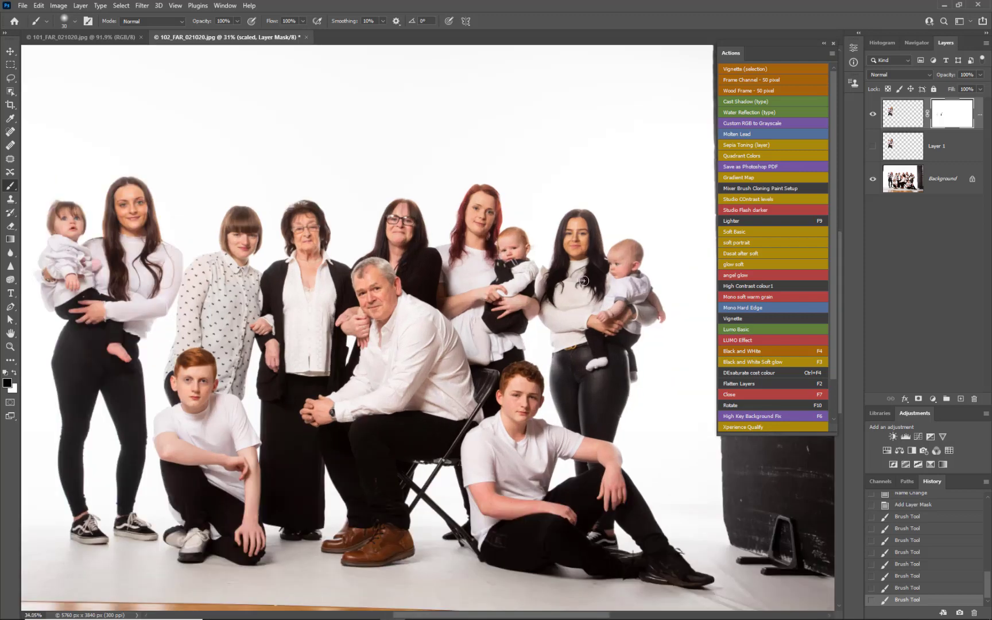
Step: Switch to photo 101 and examine the dark-haired woman and the baby at the end of the group
left_click(102, 38)
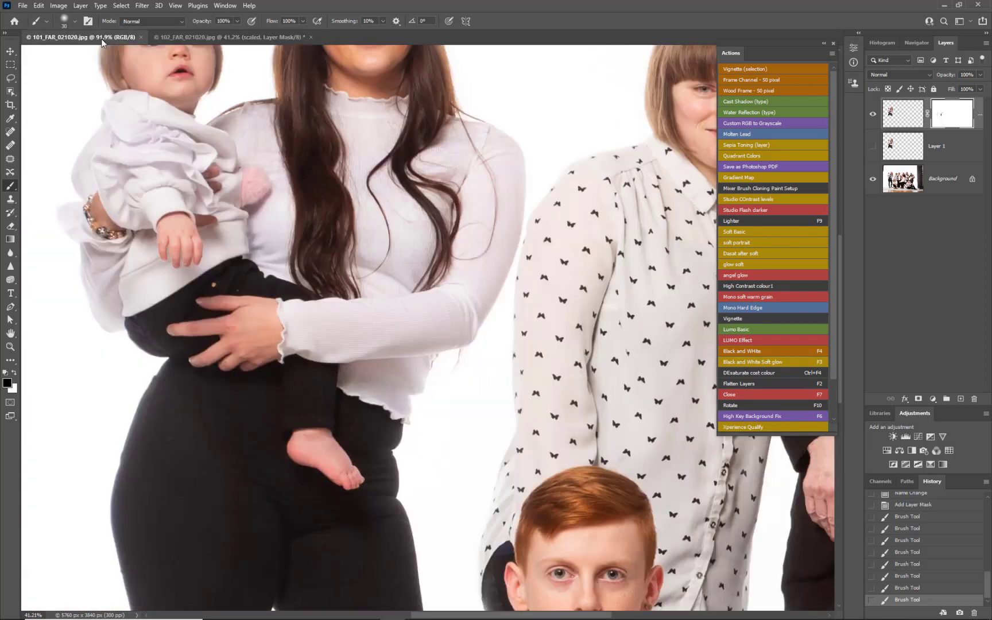
left_click_drag(599, 391, 35, 438)
left_click_drag(392, 392, 97, 415)
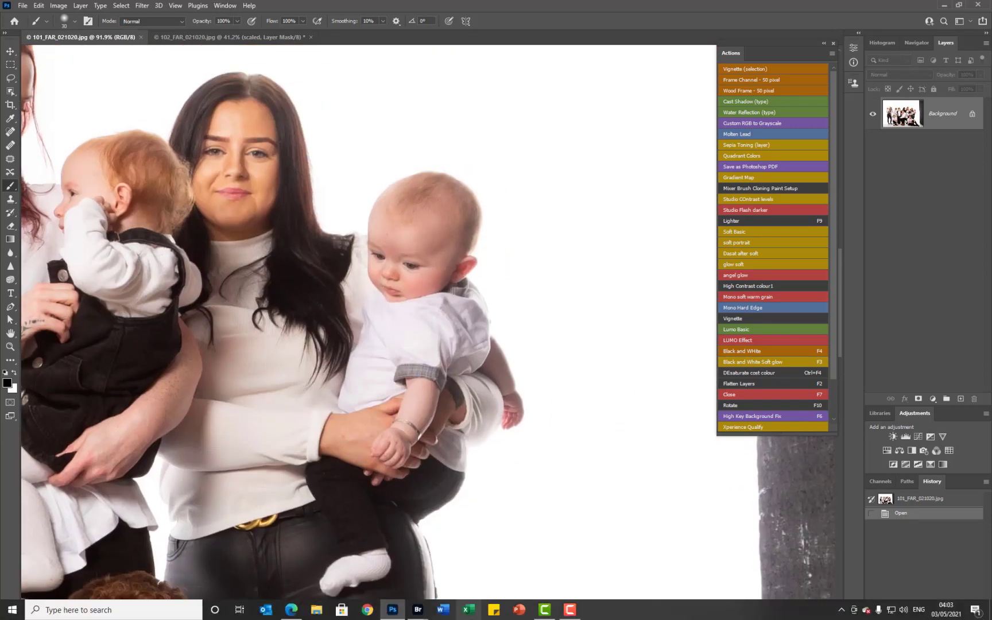
Step: Switch to Bridge, inspect the women and babies in photo 103 full screen and compare them with photo 101 in Photoshop
mouse_move(417, 608)
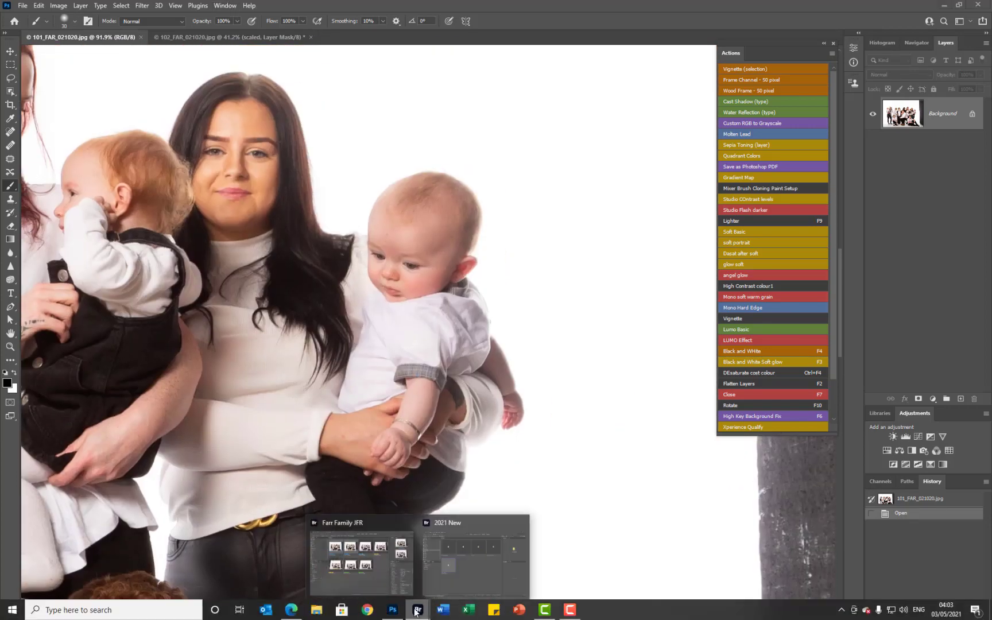
left_click(385, 574)
left_click(554, 153)
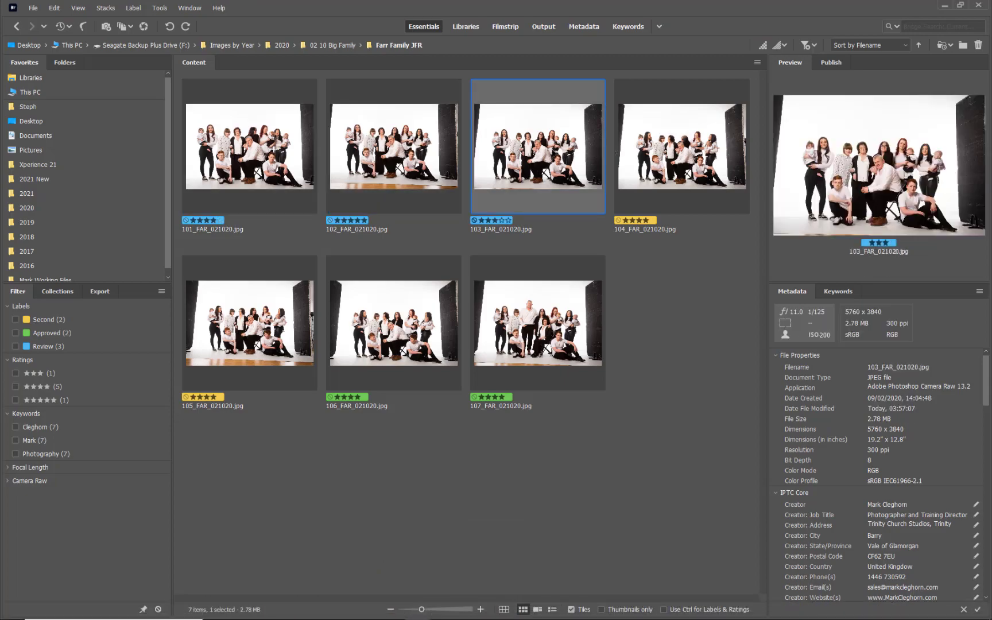
key("space")
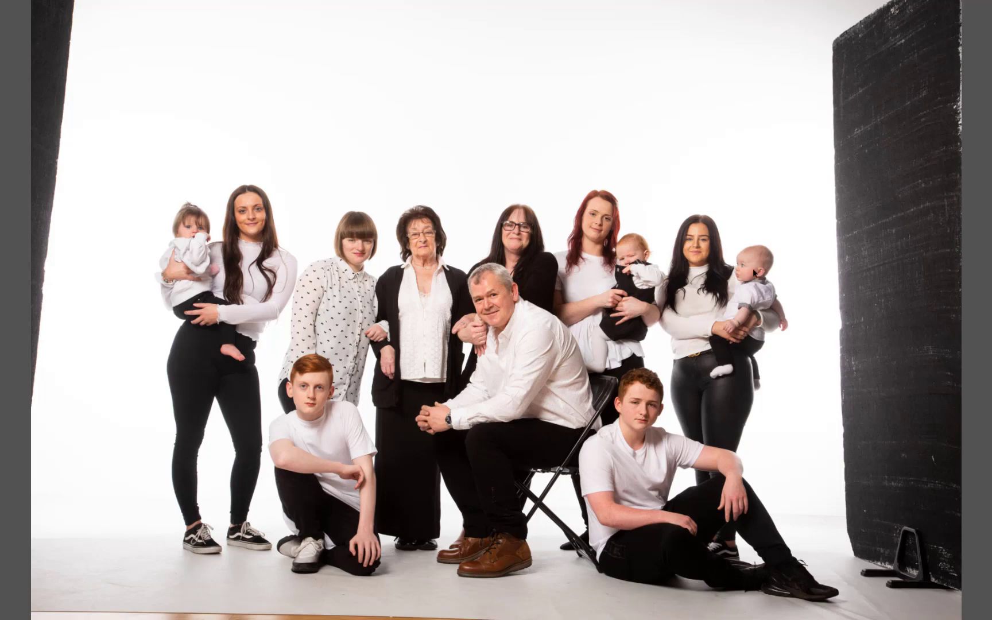
scroll(753, 274, "up", 5)
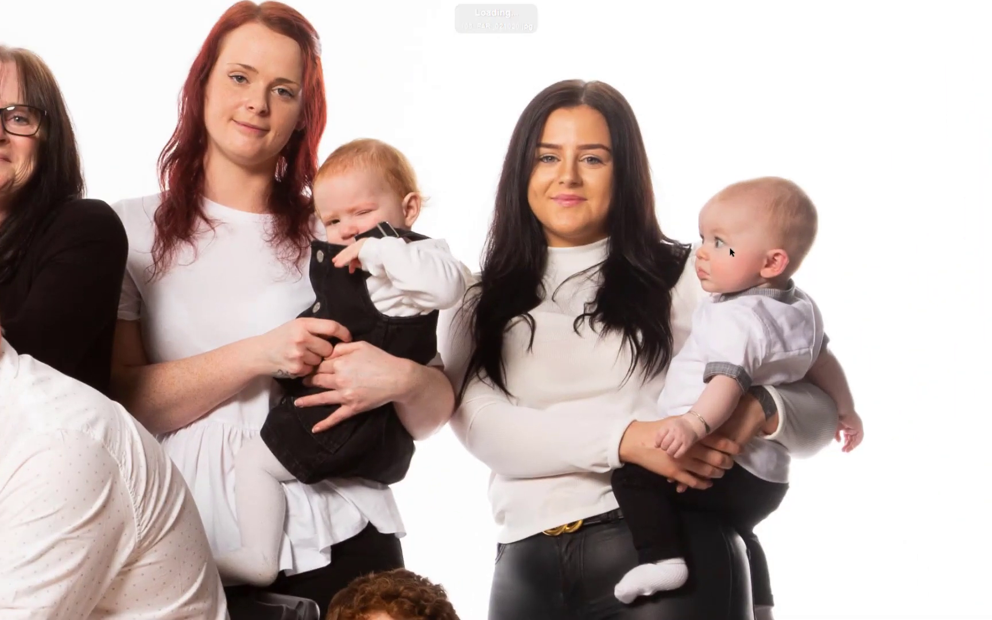
key("space")
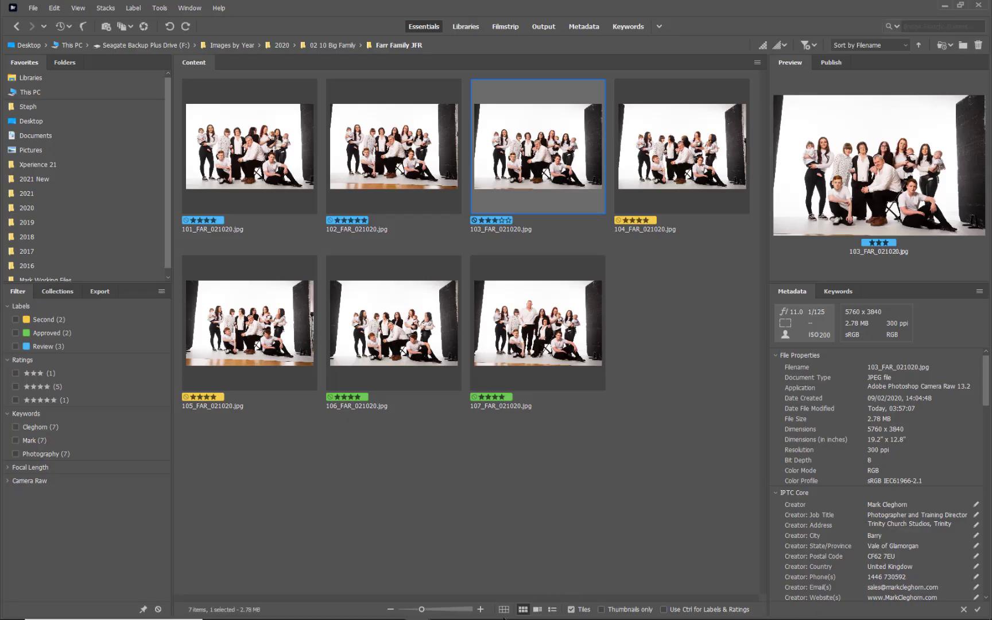
left_click(393, 613)
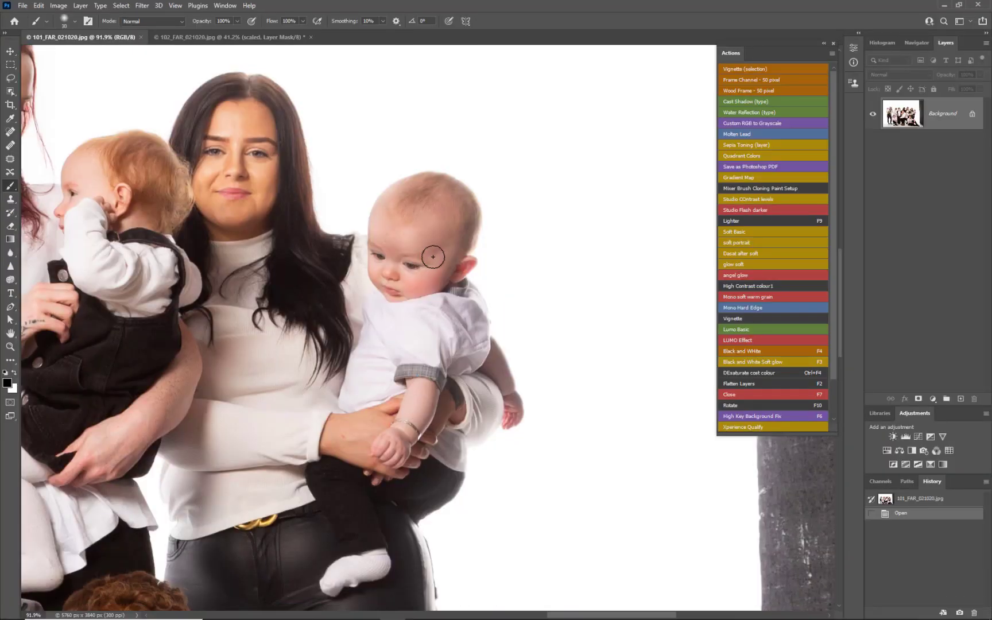
scroll(433, 256, "down", 4)
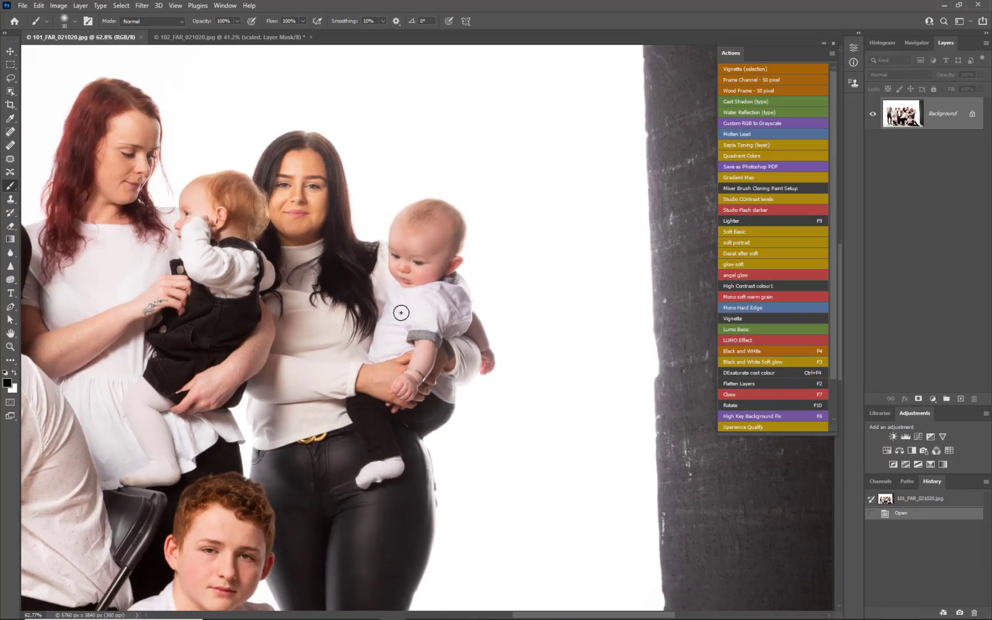
Step: Switch to Bridge and open 103_FAR_021020.jpg in Photoshop
mouse_move(362, 618)
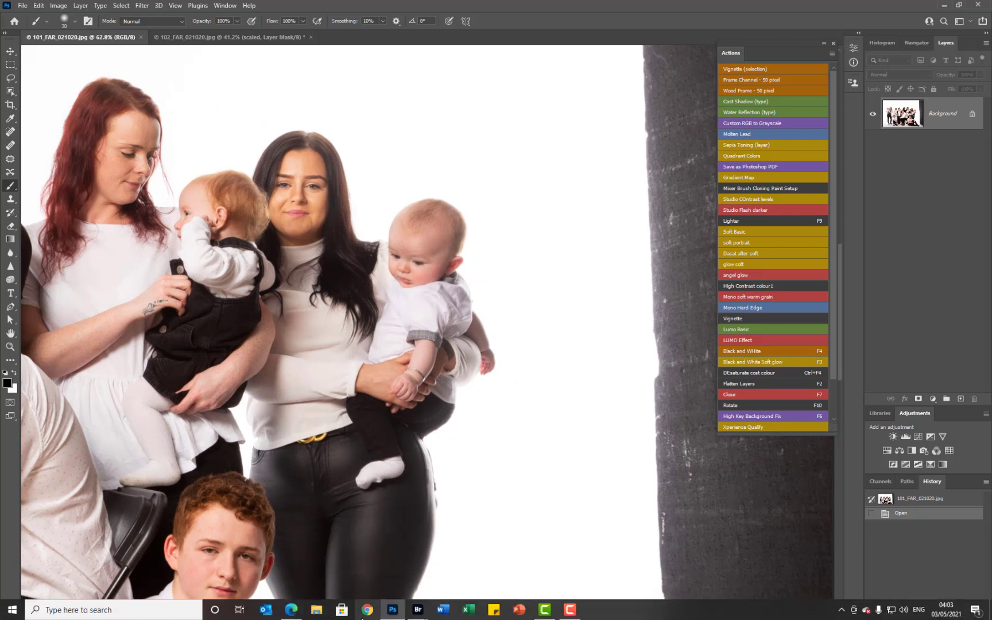
mouse_move(418, 612)
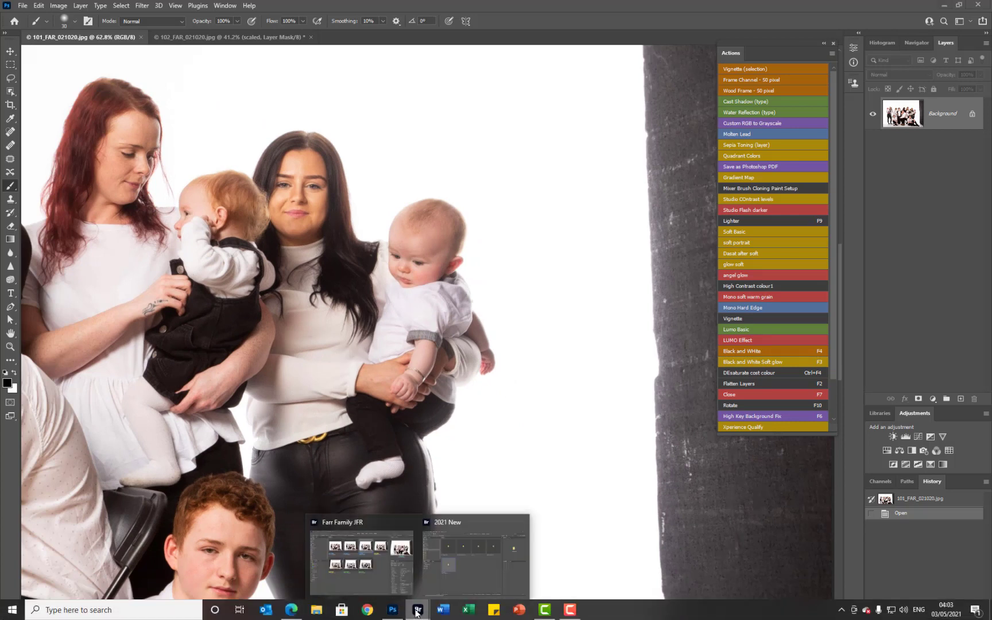
left_click(393, 571)
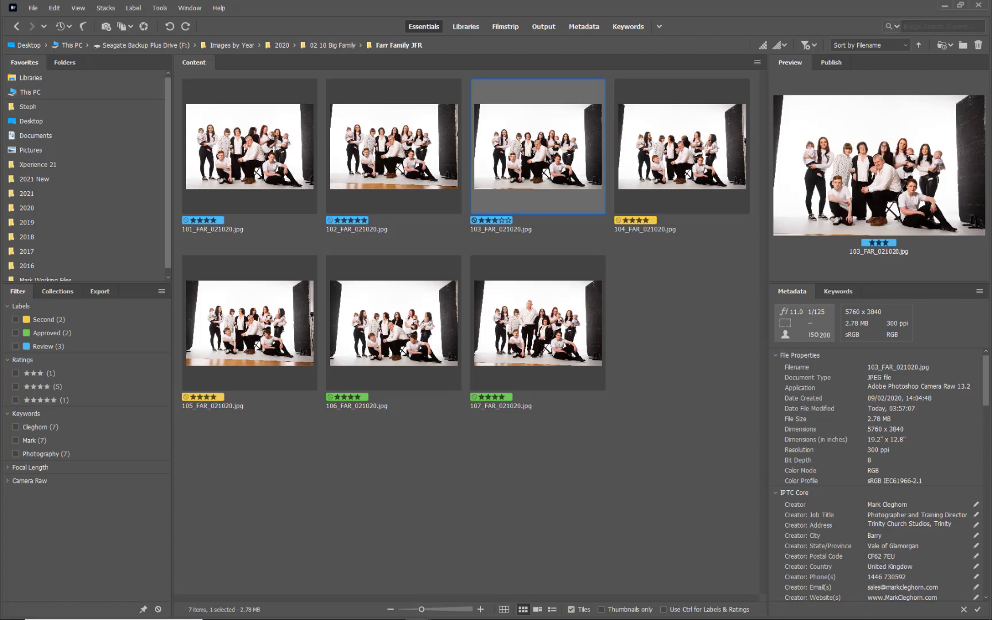
double_click(546, 158)
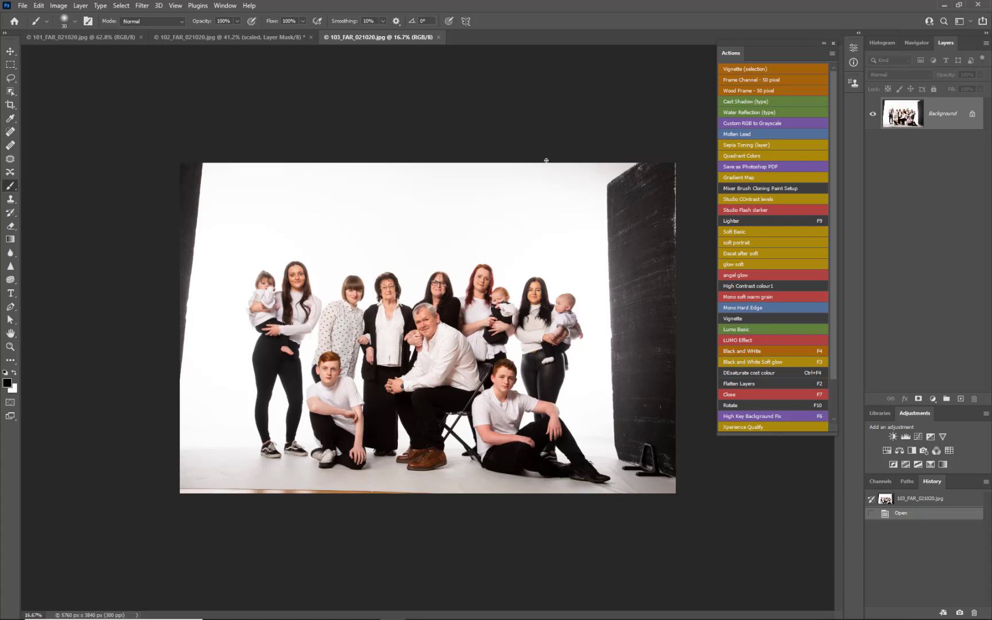
Step: Try to bring photo 103 into the photo 102 document as a new layer with the Move tool
left_click(10, 51)
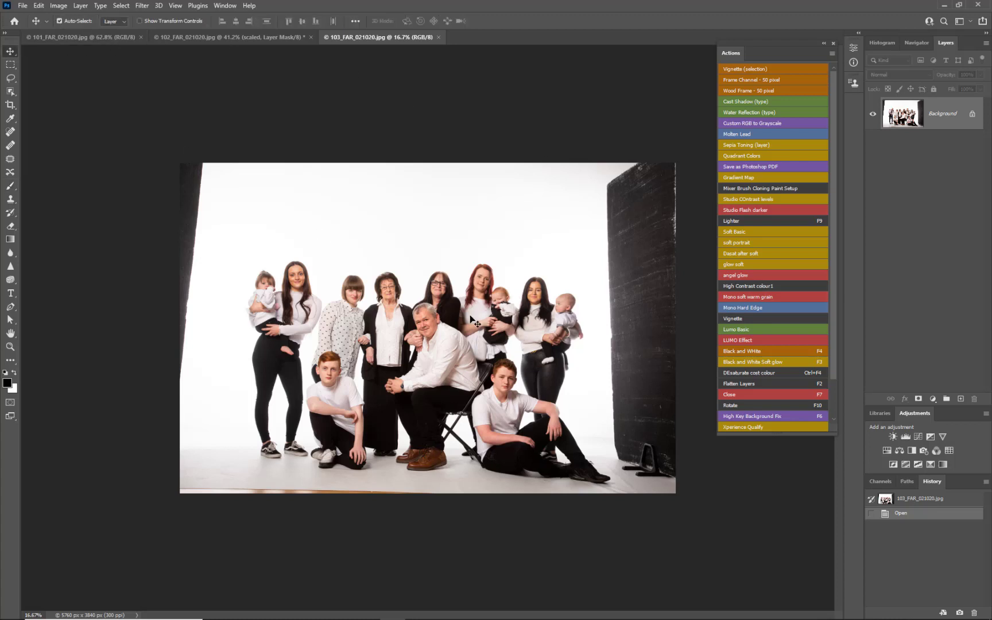
left_click(259, 37)
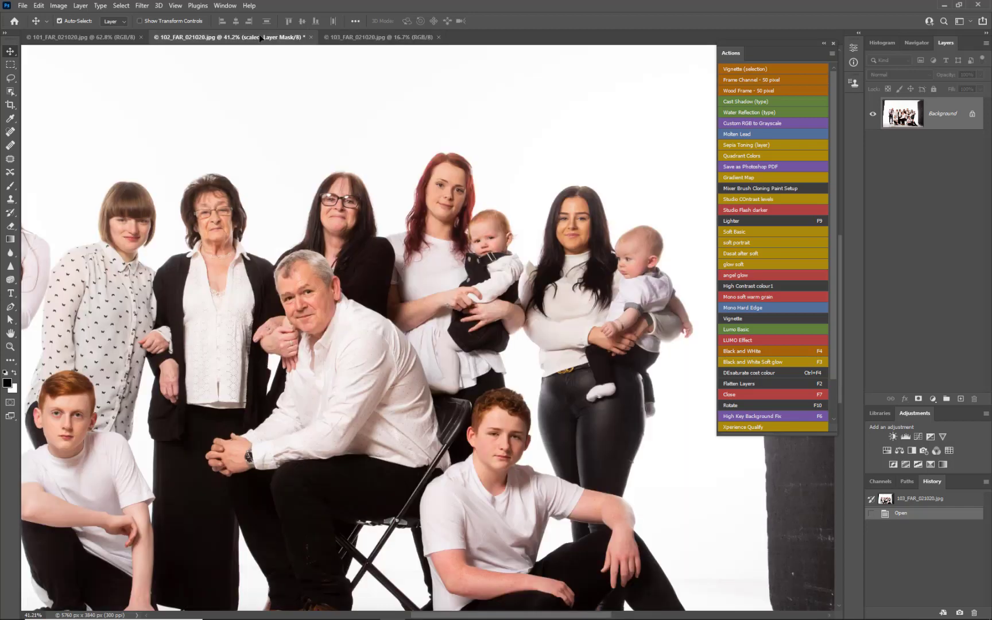
left_click_drag(390, 227, 397, 279)
scroll(397, 279, "down", 3)
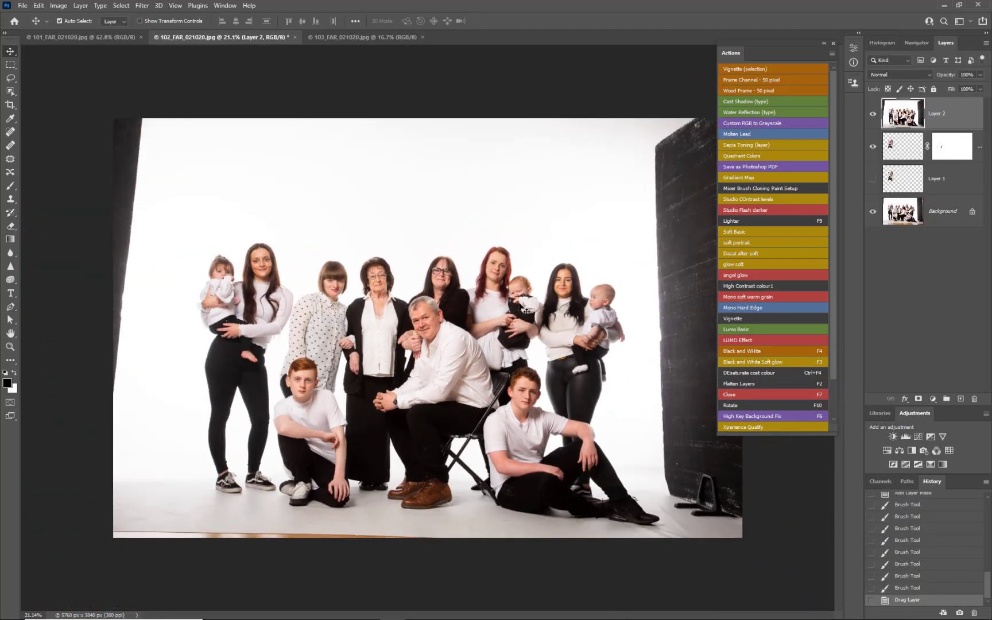
Step: Try aligning the photo 103 layer over the group at 59% opacity and delete that layer
left_click_drag(945, 70, 926, 76)
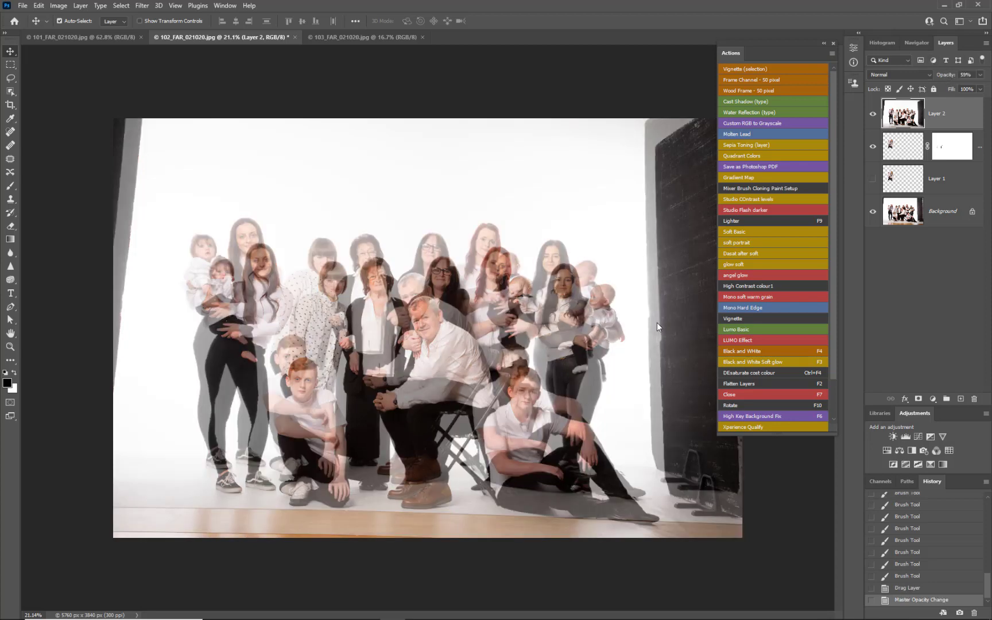
left_click_drag(577, 282, 556, 257)
left_click_drag(945, 116, 974, 396)
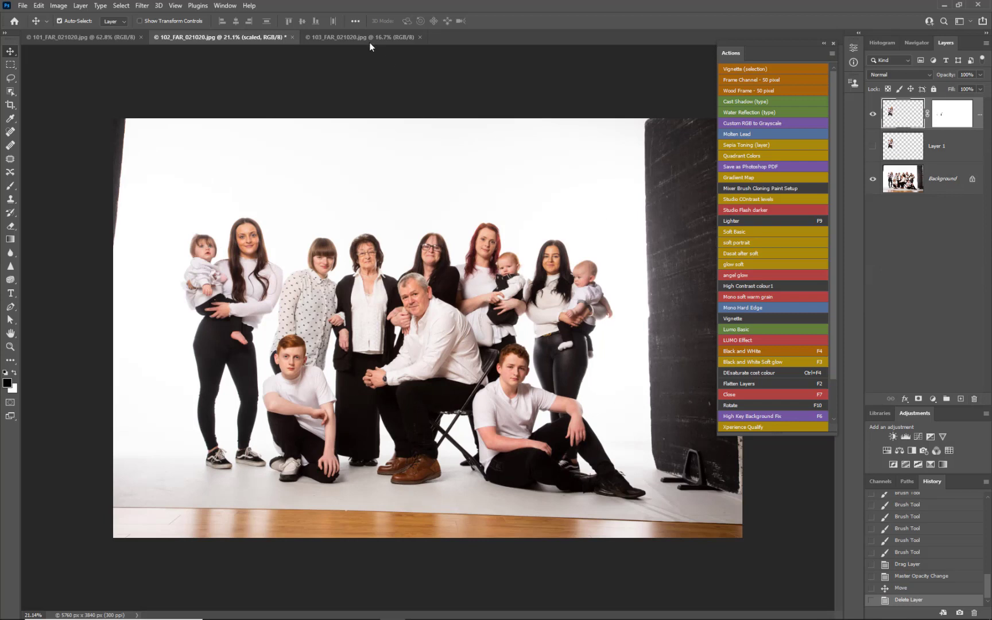
Step: Bring photo 103 into the photo 102 document as a new layer with the Move tool
left_click(368, 40)
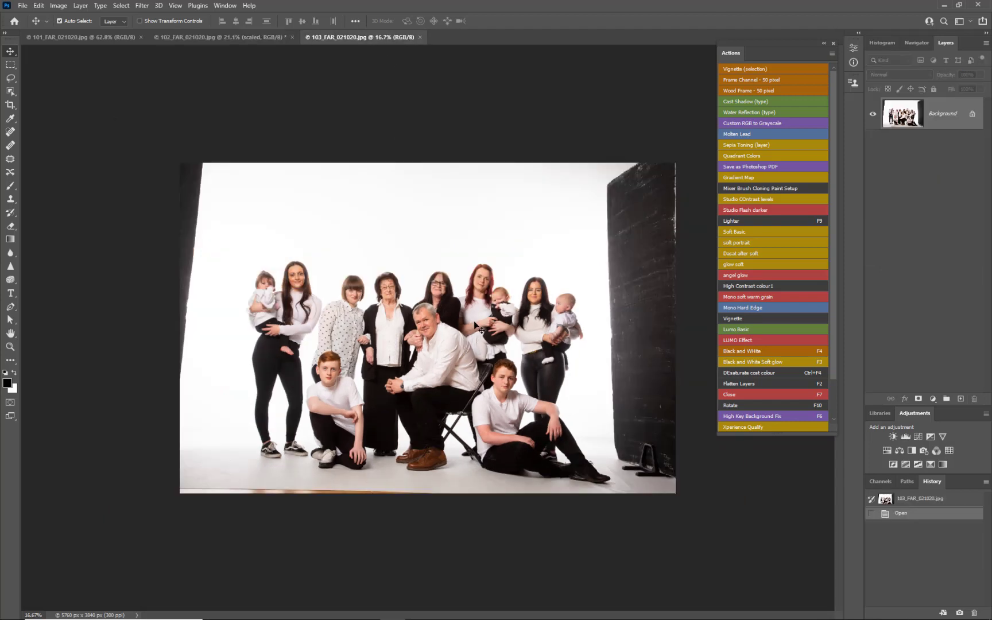
left_click(265, 38)
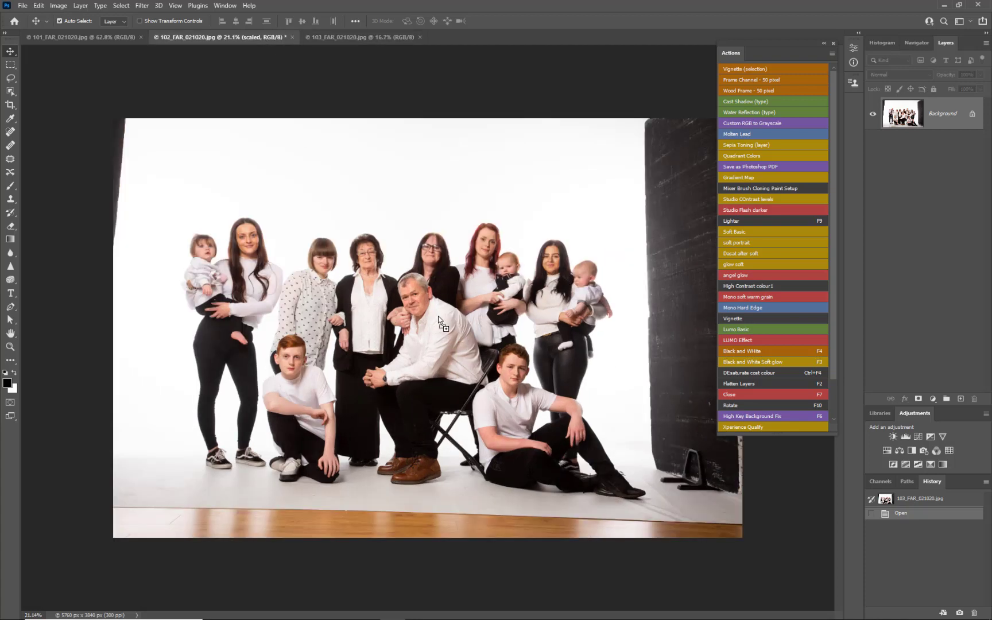
left_click_drag(439, 315, 439, 315)
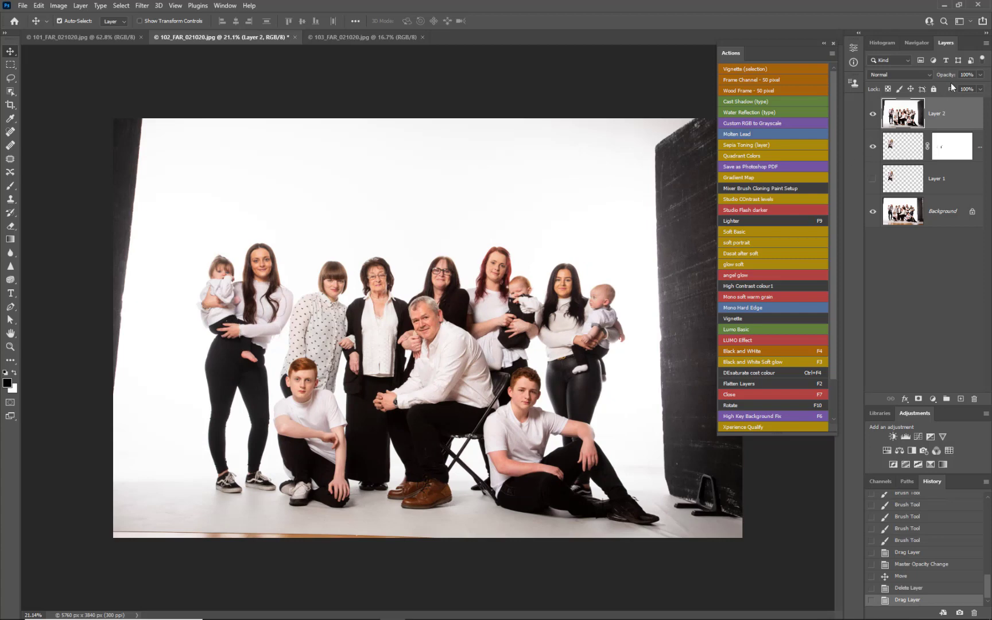
Step: Lower the photo 103 layer to 54% opacity and align it over the dark-haired woman holding the baby
left_click_drag(951, 78, 929, 75)
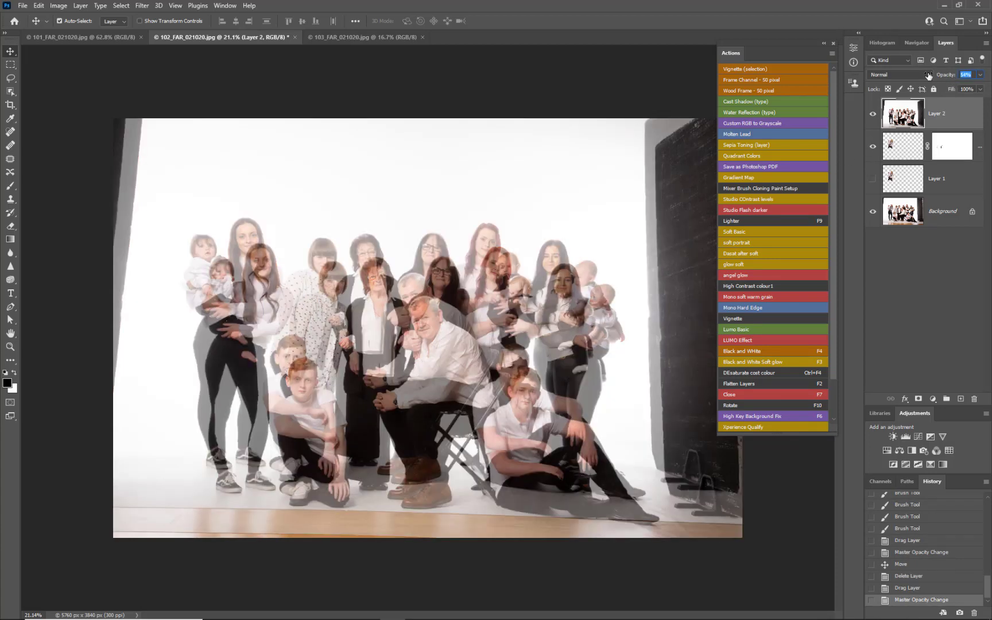
left_click_drag(447, 265, 435, 241)
scroll(600, 279, "up", 5)
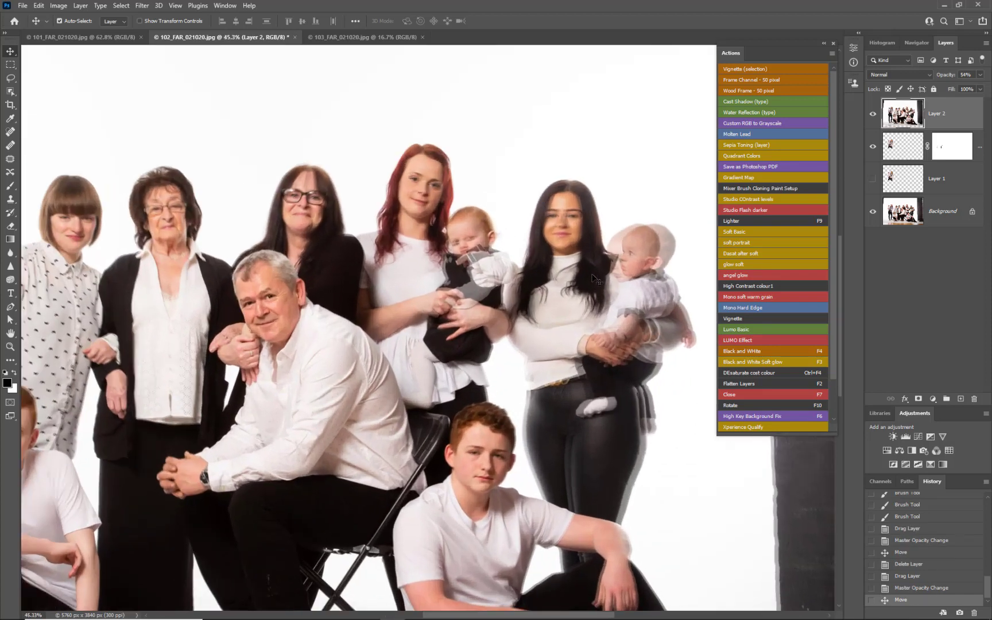
mouse_move(574, 240)
left_mouse_down()
mouse_move(565, 241)
mouse_move(564, 222)
left_mouse_up()
scroll(570, 236, "up", 4)
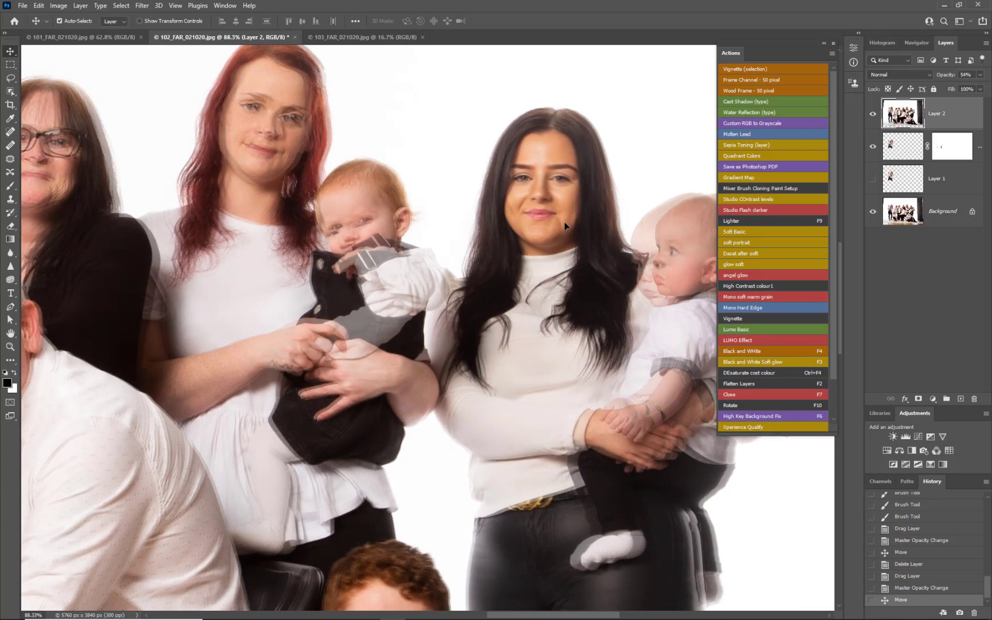
scroll(564, 252, "down", 3)
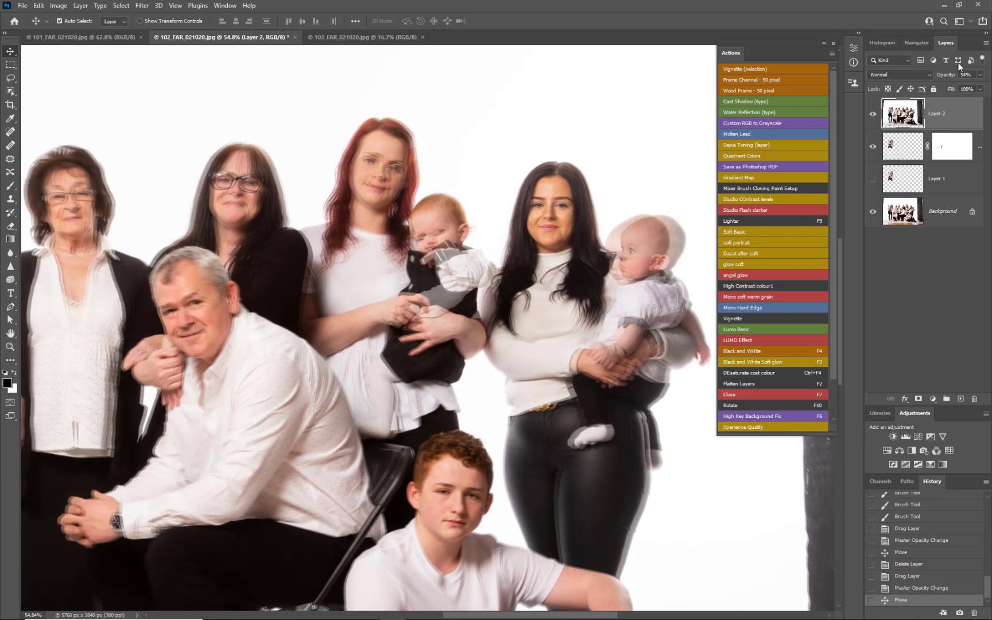
Step: Add a black mask to the photo 103 layer and reveal the rightmost baby's head with a white 80 px brush
left_click(919, 399, "alt")
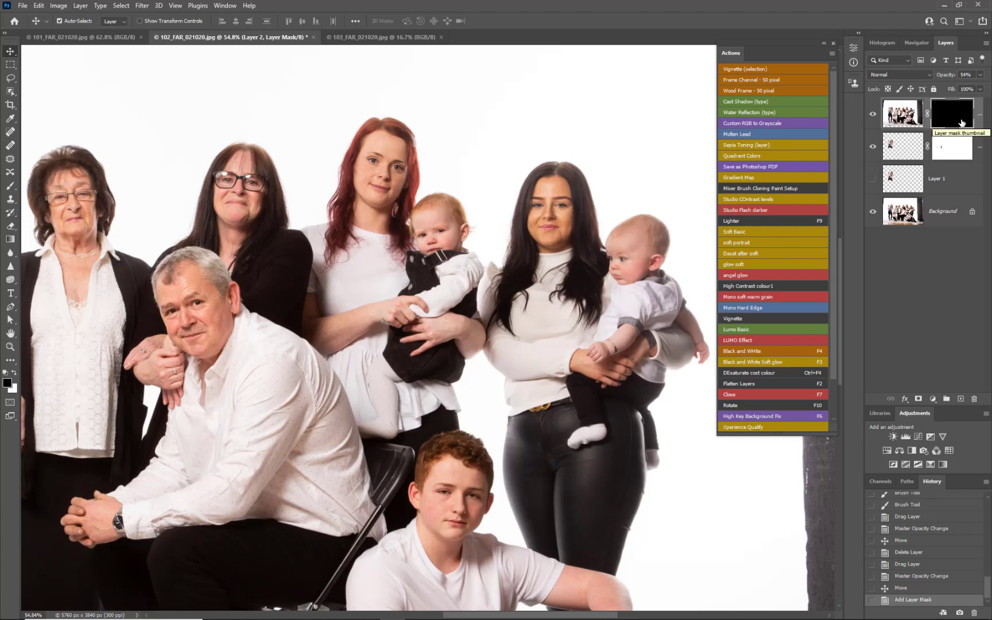
key("b")
key("x")
key("x")
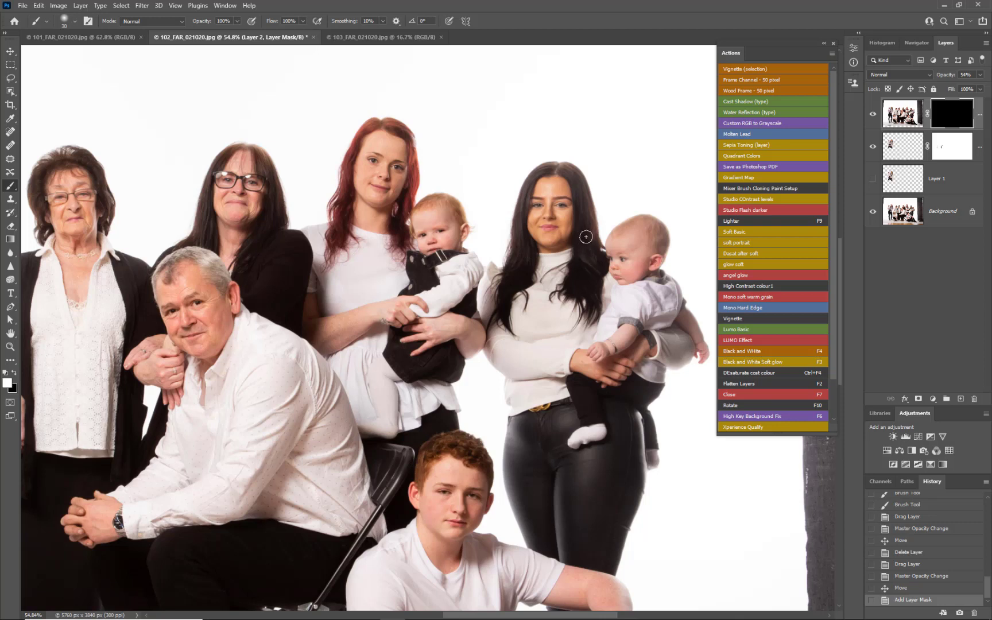
key("bracketright")
key("bracketright")
key("bracketright")
key("bracketright")
key("bracketright")
key("bracketright")
mouse_move(638, 252)
left_mouse_down()
mouse_move(629, 251)
mouse_move(631, 265)
mouse_move(648, 247)
mouse_move(633, 231)
mouse_move(668, 195)
mouse_move(639, 265)
mouse_move(620, 237)
mouse_move(619, 270)
mouse_move(620, 239)
left_mouse_up()
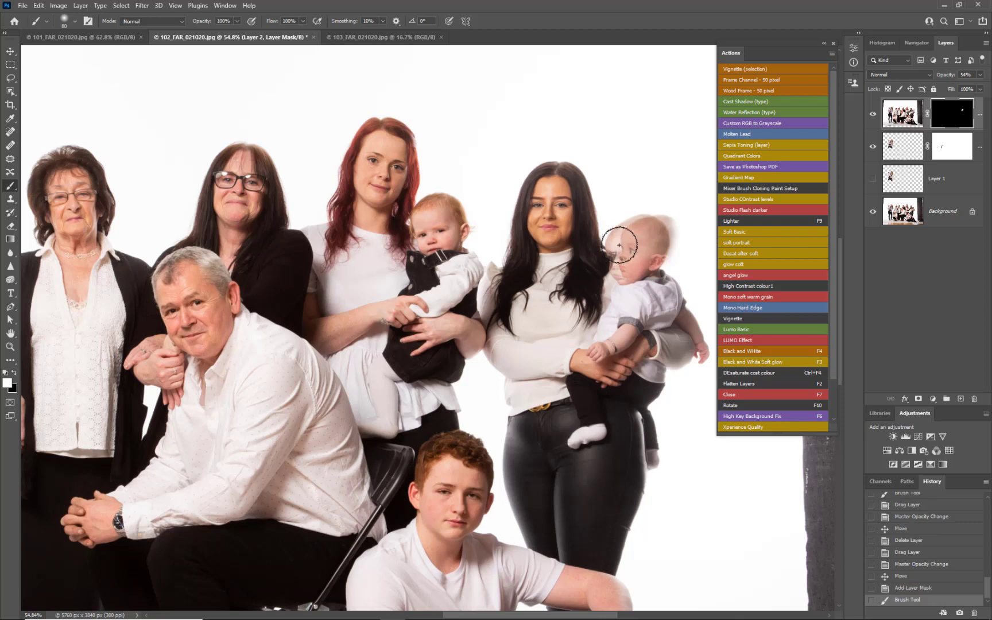
left_click(635, 259)
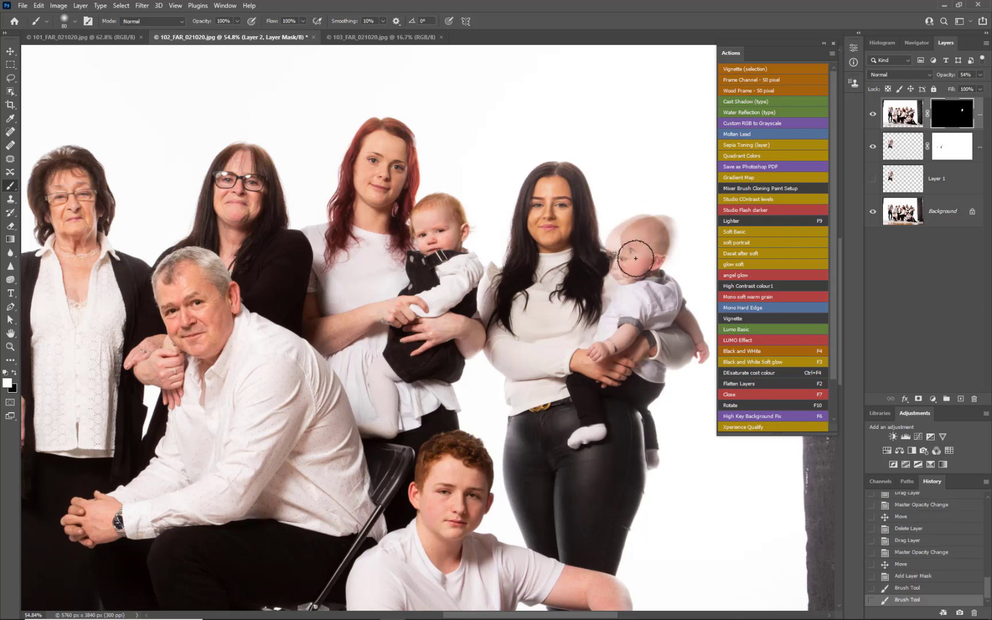
Step: Restore the photo 103 layer to 100% opacity and paint in the baby's body and the woman's hip, using up to a 100 px brush
left_click_drag(939, 76, 970, 75)
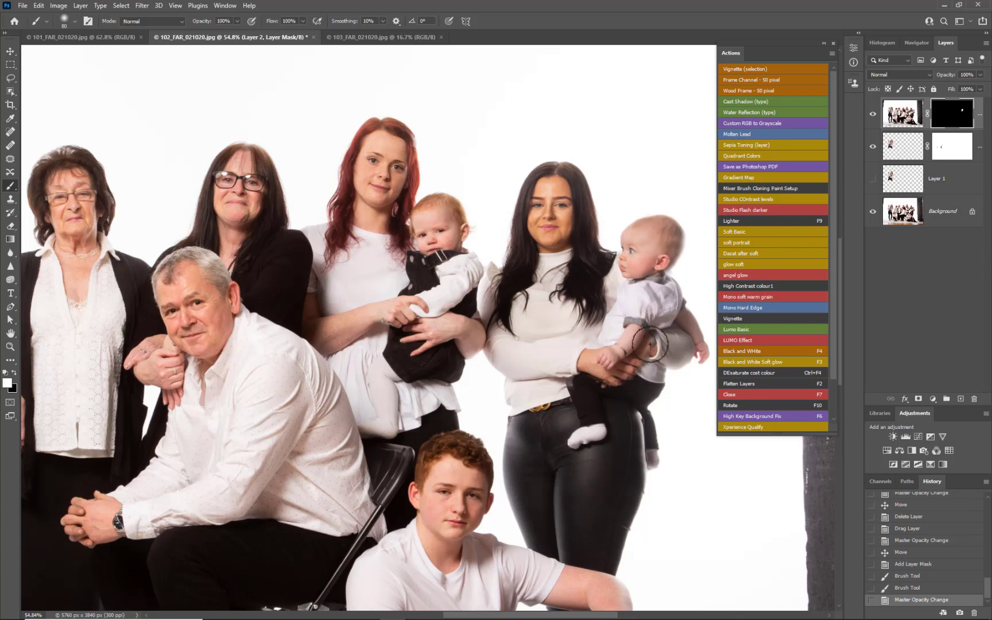
mouse_move(631, 376)
left_mouse_down()
mouse_move(647, 395)
mouse_move(659, 353)
mouse_move(634, 433)
mouse_move(632, 419)
mouse_move(653, 403)
mouse_move(638, 423)
mouse_move(641, 451)
mouse_move(647, 436)
mouse_move(637, 508)
mouse_move(643, 488)
mouse_move(628, 515)
left_mouse_up()
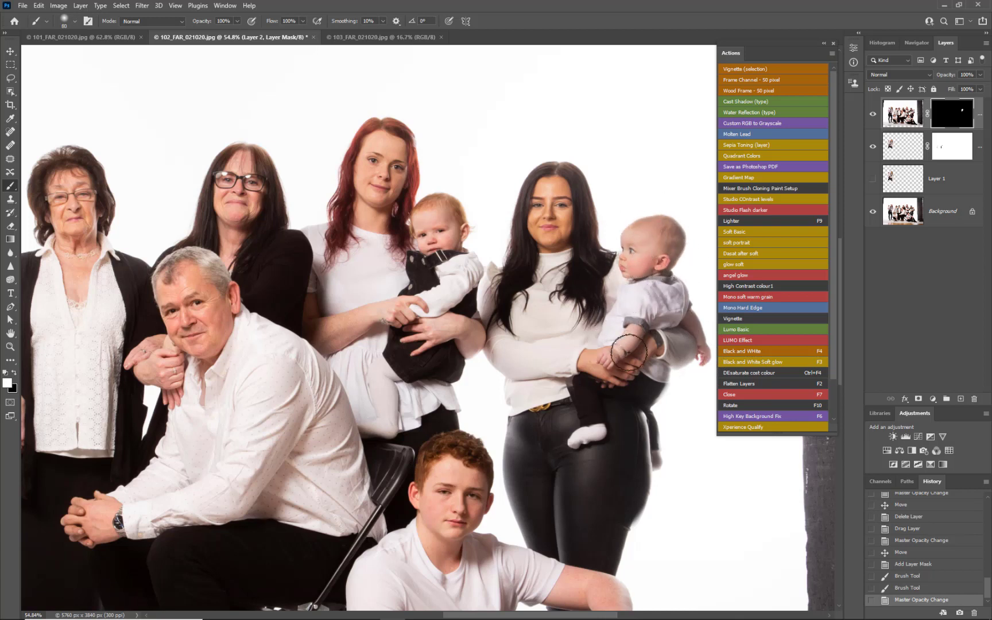
mouse_move(642, 437)
left_mouse_down()
mouse_move(646, 466)
mouse_move(661, 434)
mouse_move(666, 343)
mouse_move(677, 370)
mouse_move(685, 313)
mouse_move(670, 282)
mouse_move(705, 355)
mouse_move(655, 456)
mouse_move(650, 435)
mouse_move(660, 459)
mouse_move(679, 360)
mouse_move(715, 364)
mouse_move(690, 313)
left_mouse_up()
key("bracketright")
key("bracketright")
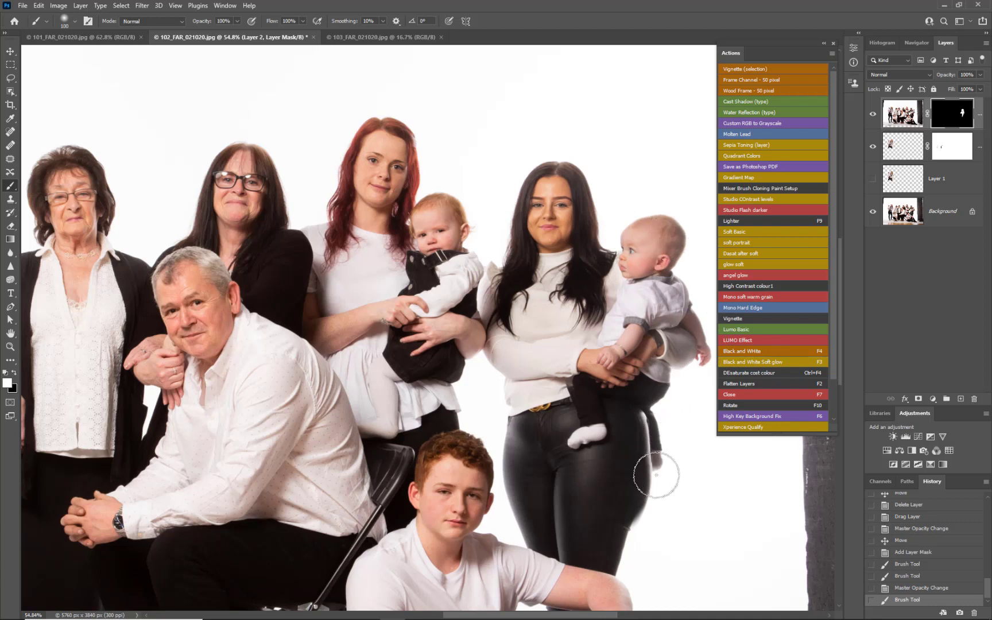
left_click_drag(656, 475, 658, 470)
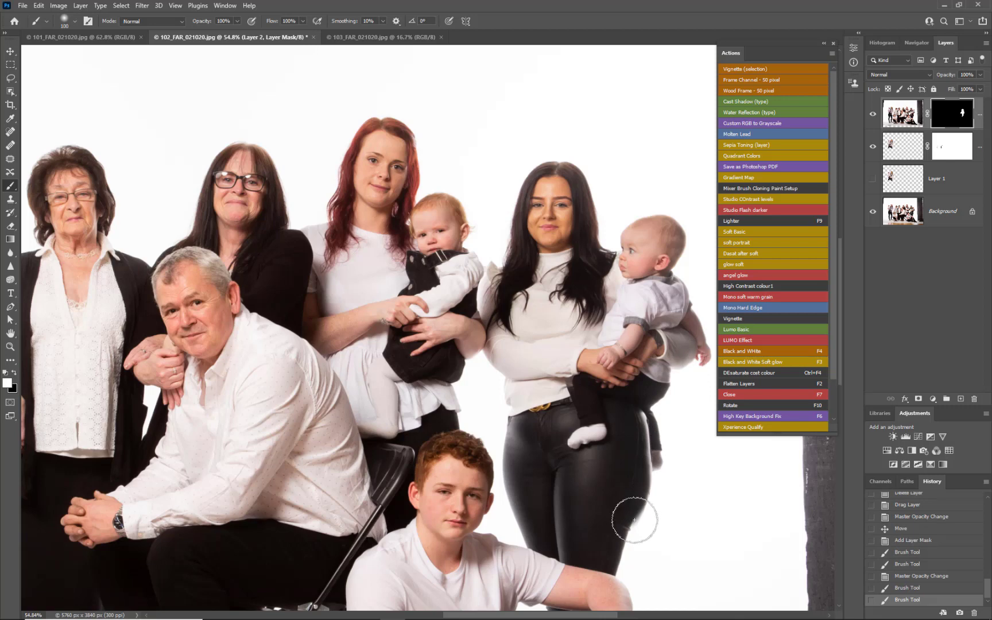
Step: Refine the mask along both edges of the dark-haired woman's trousers and her waist, reducing the white brush to 30 px
scroll(634, 521, "up", 5)
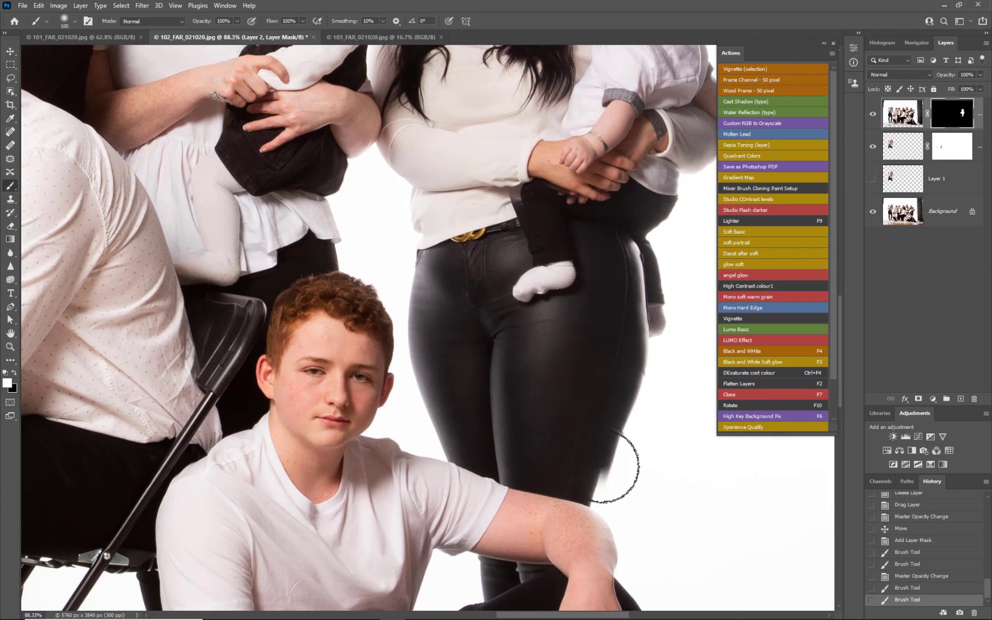
left_click(603, 466)
key("bracketright")
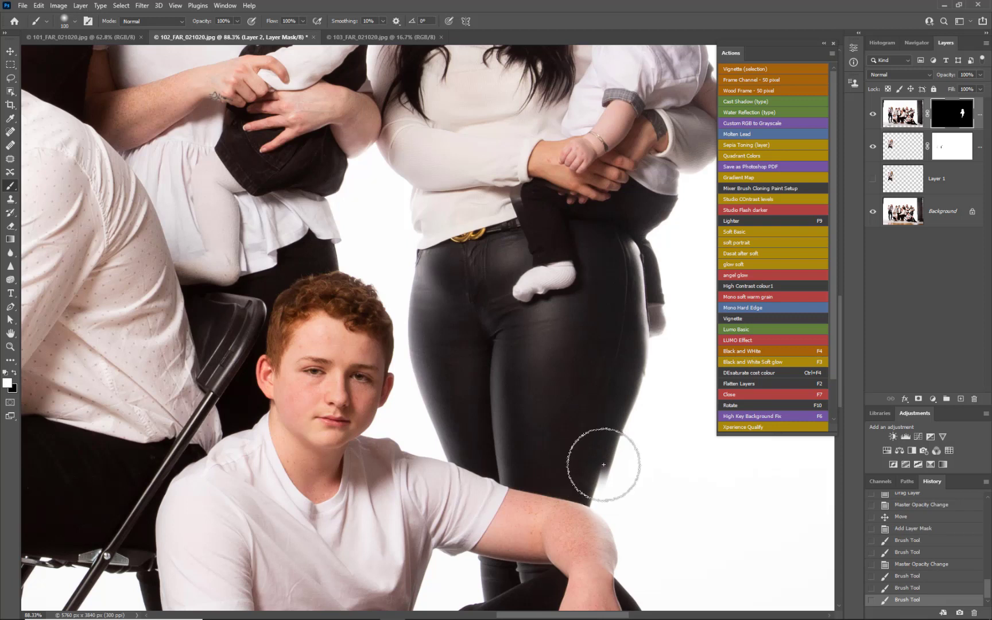
key("bracketleft")
key("bracketleft")
key("bracketleft")
key("bracketleft")
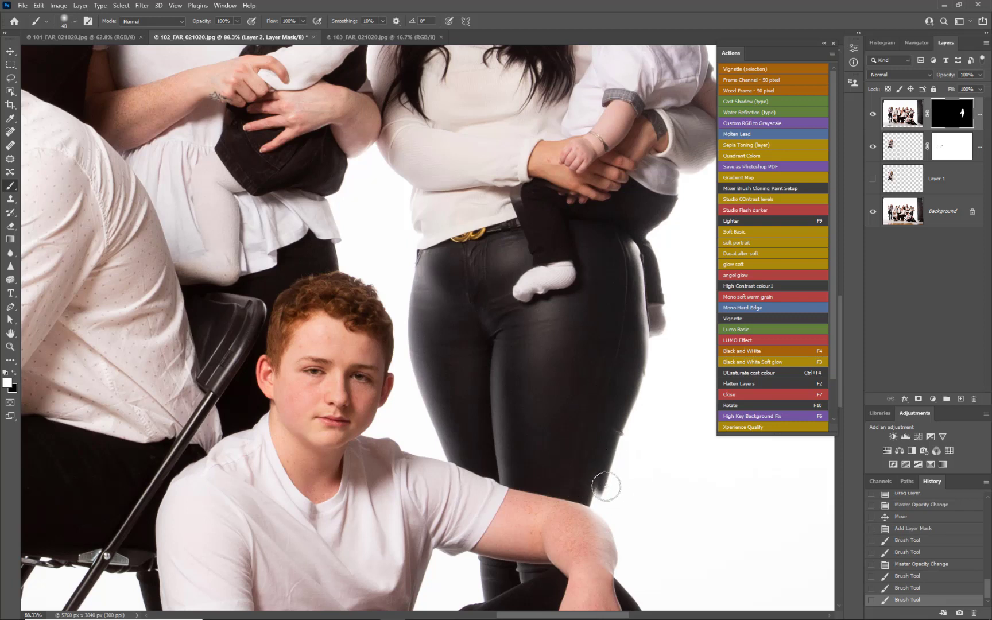
left_click(598, 493)
key("bracketleft")
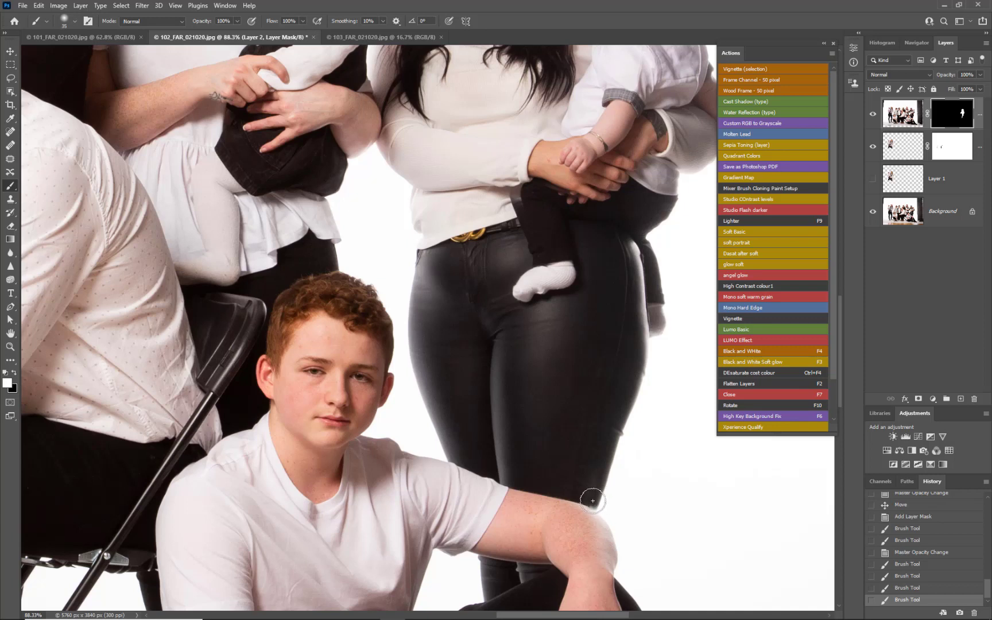
left_click_drag(595, 498, 636, 359)
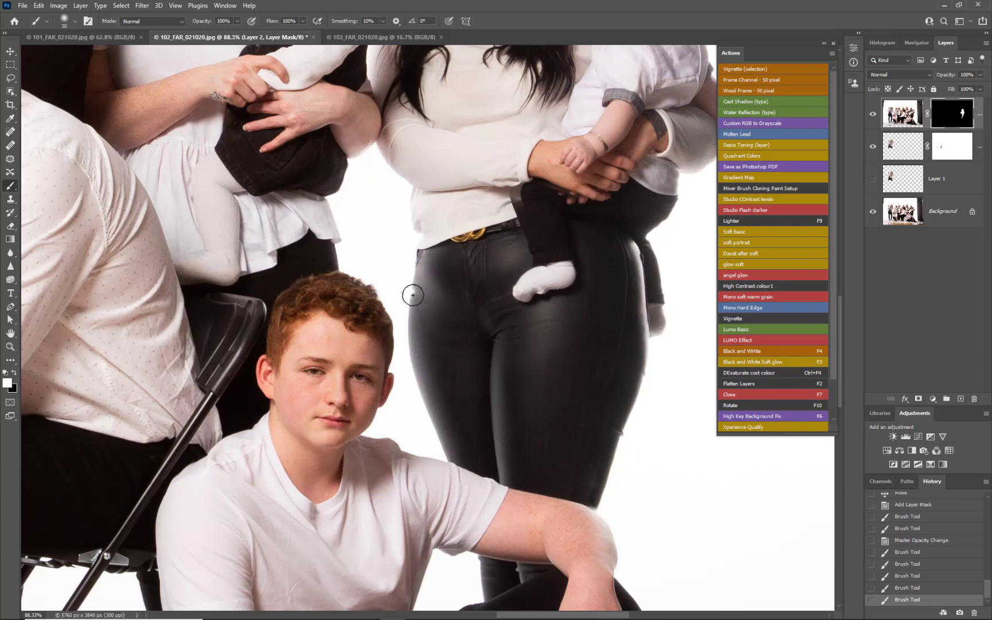
mouse_move(408, 293)
left_mouse_down()
mouse_move(414, 389)
mouse_move(419, 398)
mouse_move(423, 384)
mouse_move(433, 420)
mouse_move(444, 420)
mouse_move(449, 460)
mouse_move(415, 346)
mouse_move(432, 246)
mouse_move(429, 255)
mouse_move(456, 224)
left_mouse_up()
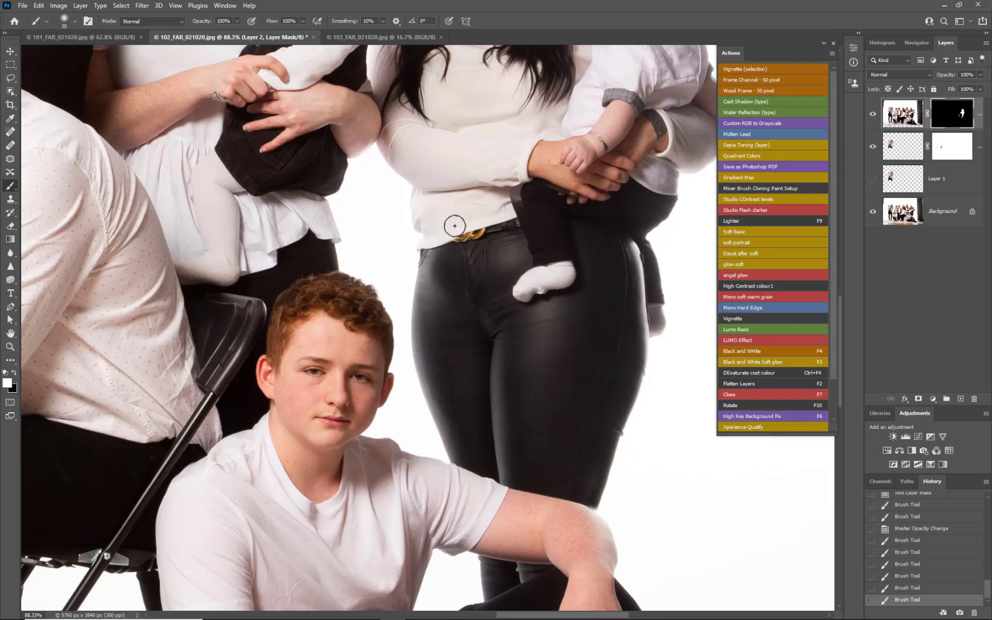
Step: Toggle the masked photo 103 layer off and on to compare the rightmost baby before and after
scroll(413, 250, "down", 3)
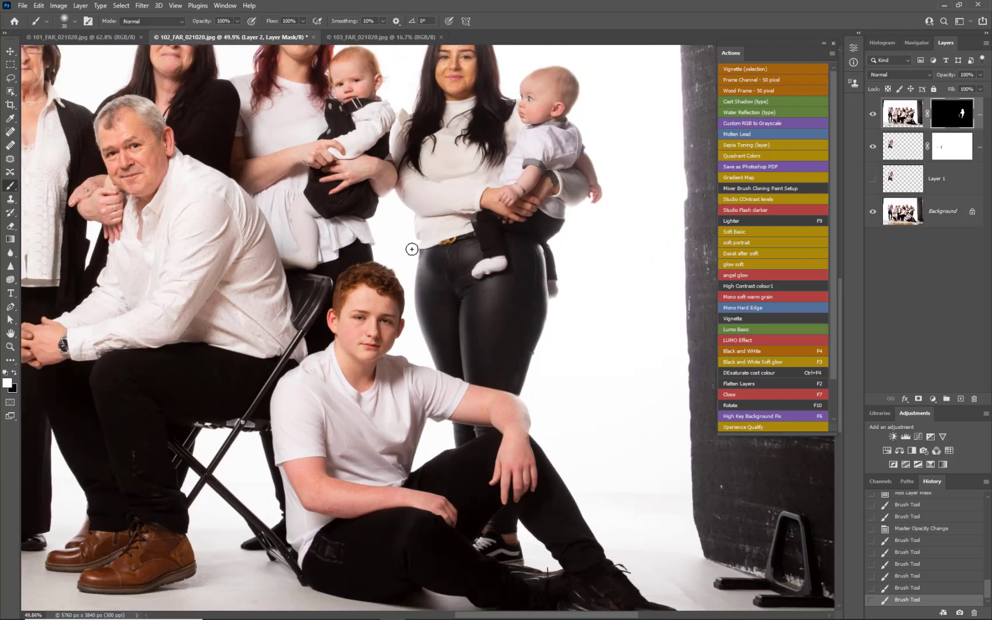
scroll(413, 249, "down", 4)
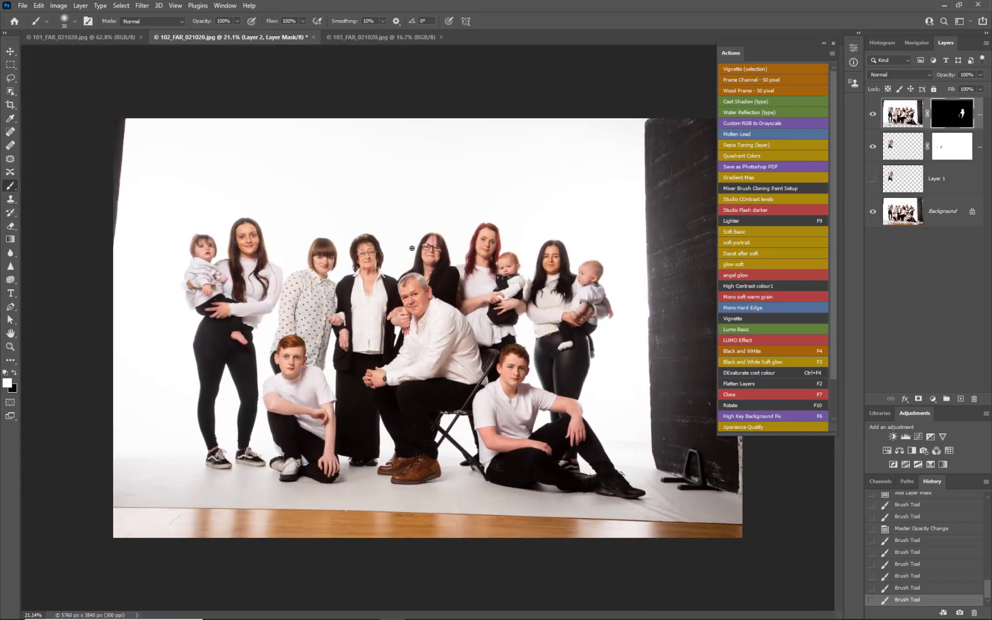
left_click(875, 117)
left_click(874, 115)
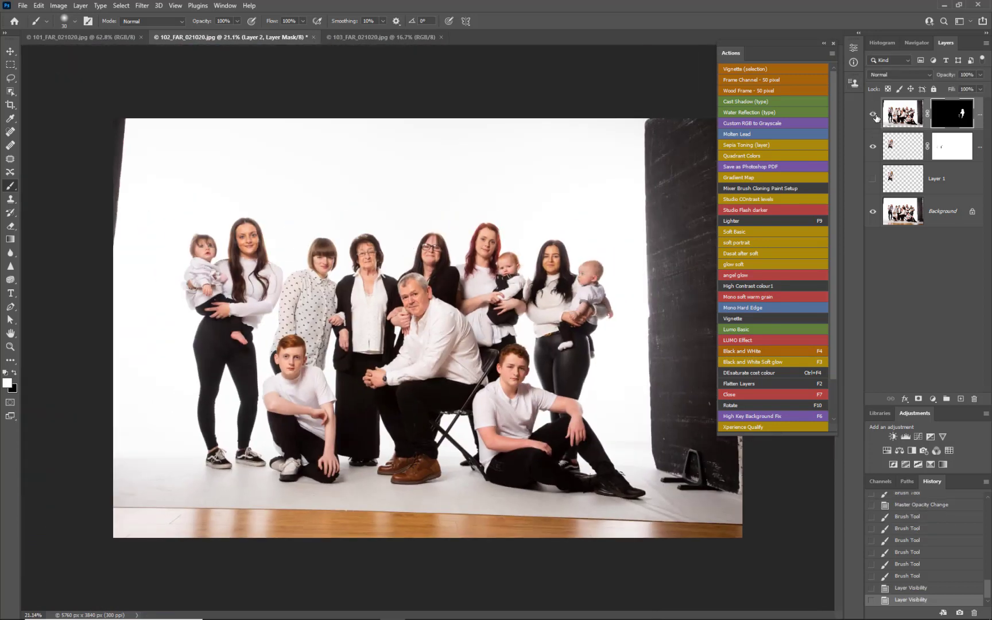
left_click(875, 117)
left_click(875, 116)
left_click(874, 117)
left_click(874, 117)
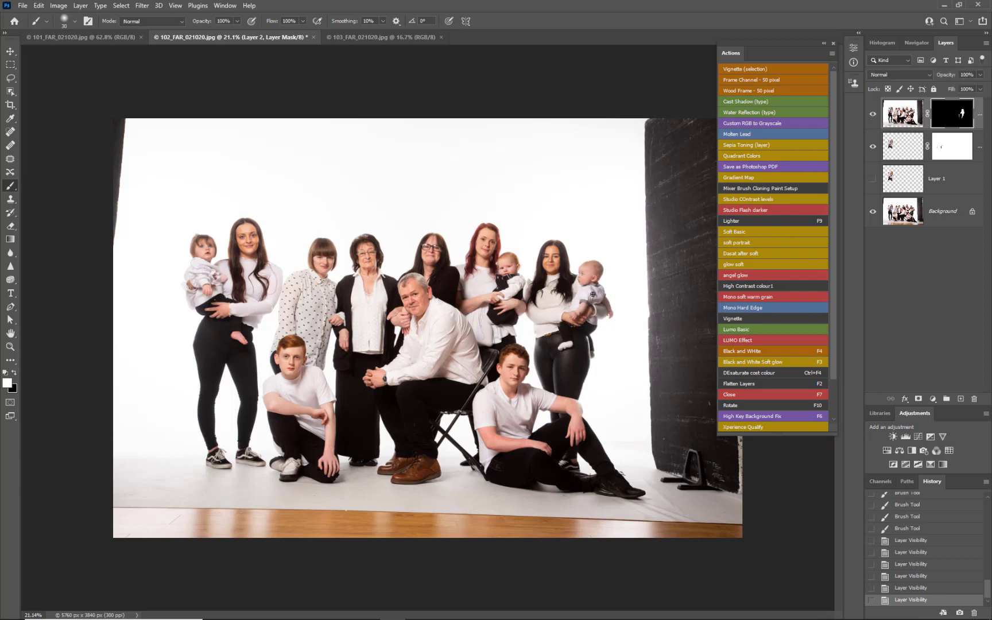
scroll(608, 284, "up", 4)
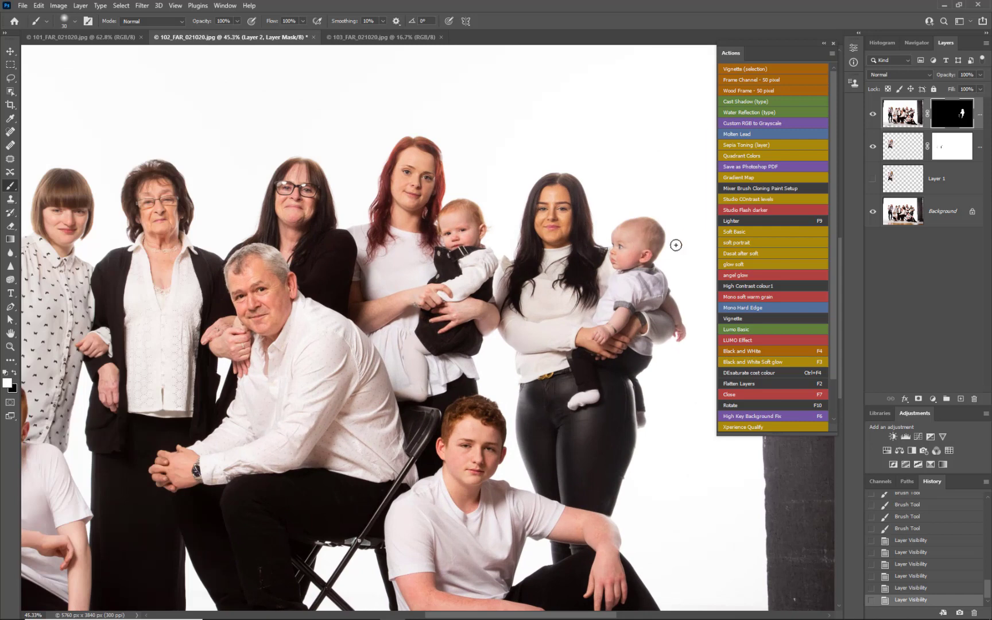
left_click(874, 116)
left_click(874, 115)
Step: Touch up the mask where the woman's leg meets the seated boy's arm with a 20 px brush in black and white
scroll(563, 571, "up", 5)
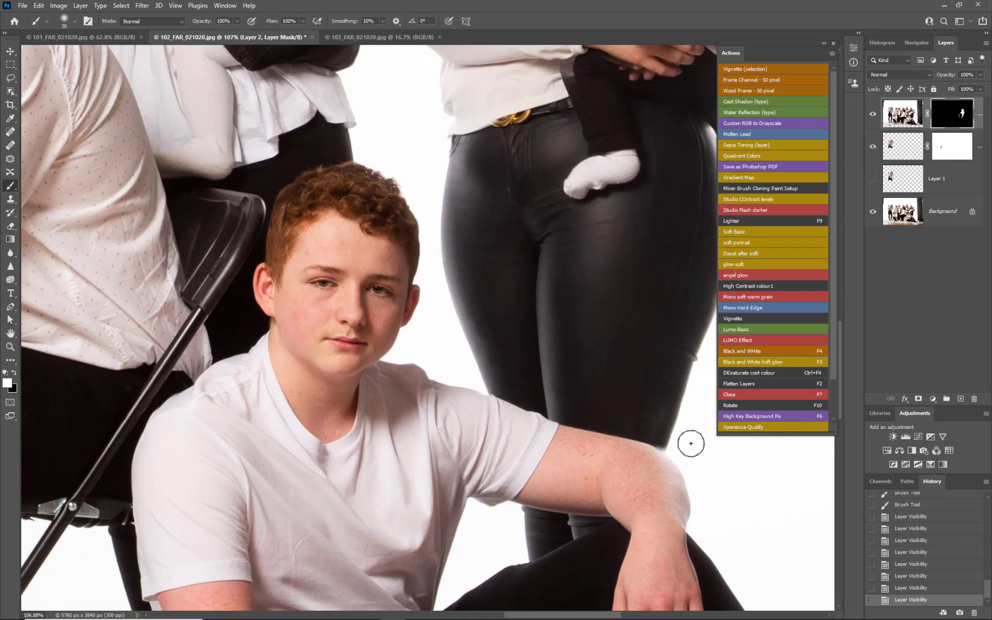
key("bracketleft")
key("x")
left_click(659, 449)
key("x")
mouse_move(661, 449)
left_mouse_down()
mouse_move(640, 432)
mouse_move(667, 433)
mouse_move(667, 446)
mouse_move(694, 347)
mouse_move(679, 333)
left_mouse_up()
Step: Toggle the masked layer of the leftmost woman and baby off and on to compare before and after
scroll(679, 333, "down", 4)
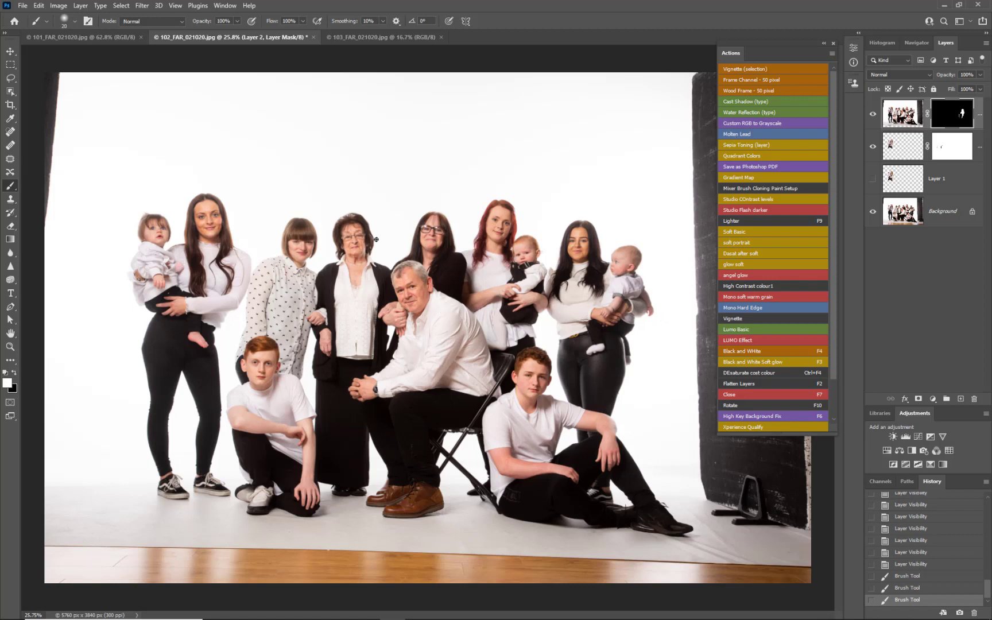
left_click(873, 148)
left_click(873, 149)
left_click(875, 149)
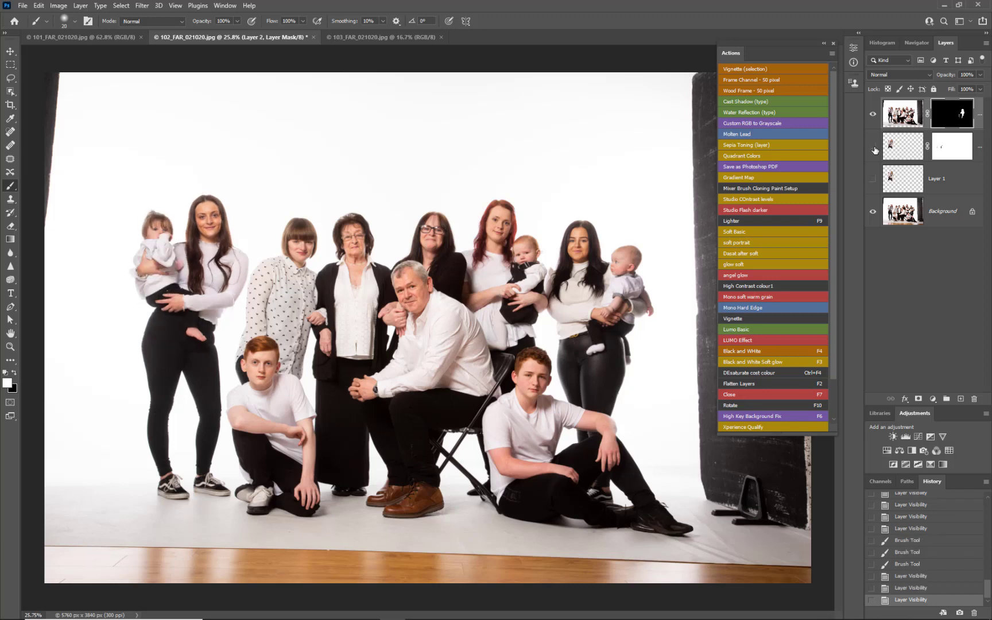
left_click(874, 150)
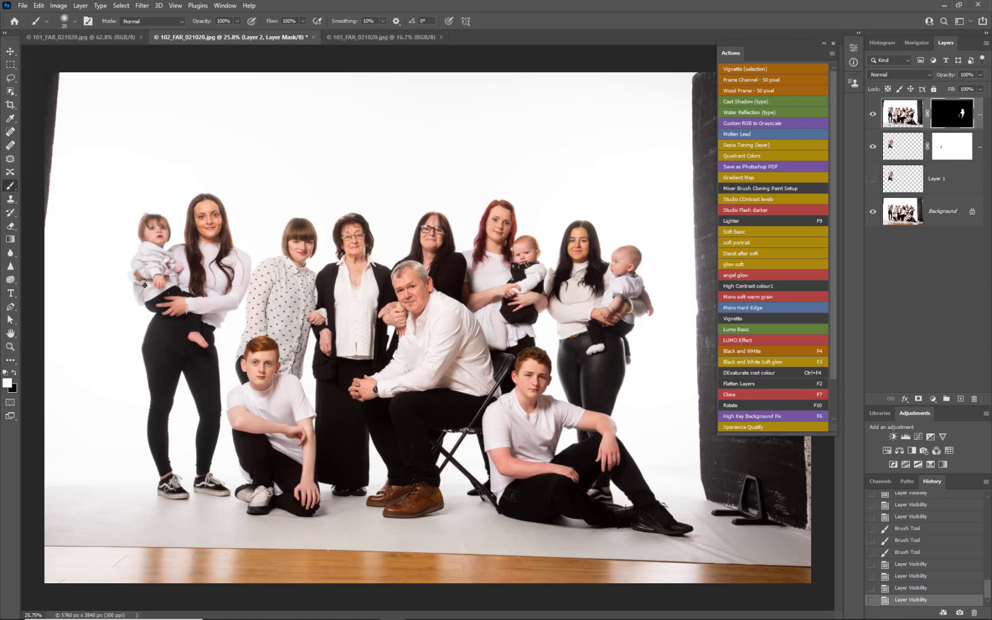
Step: Review the source photos 101 and 103, then return to photo 102 and check the whole composite
left_click(86, 37)
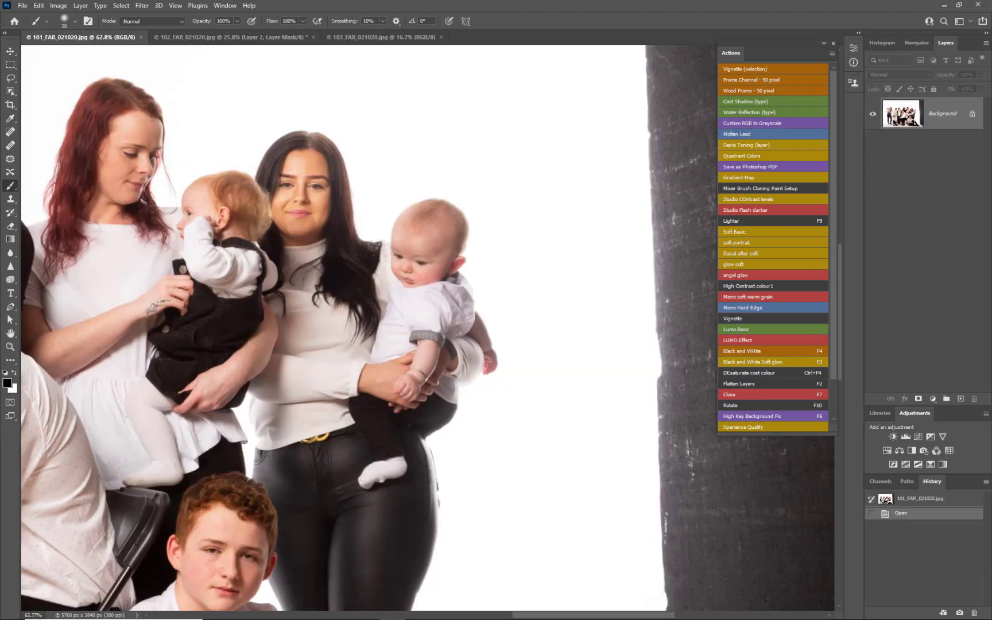
mouse_move(190, 380)
left_mouse_down()
mouse_move(666, 385)
mouse_move(422, 160)
mouse_move(637, 588)
mouse_move(638, 479)
left_mouse_up()
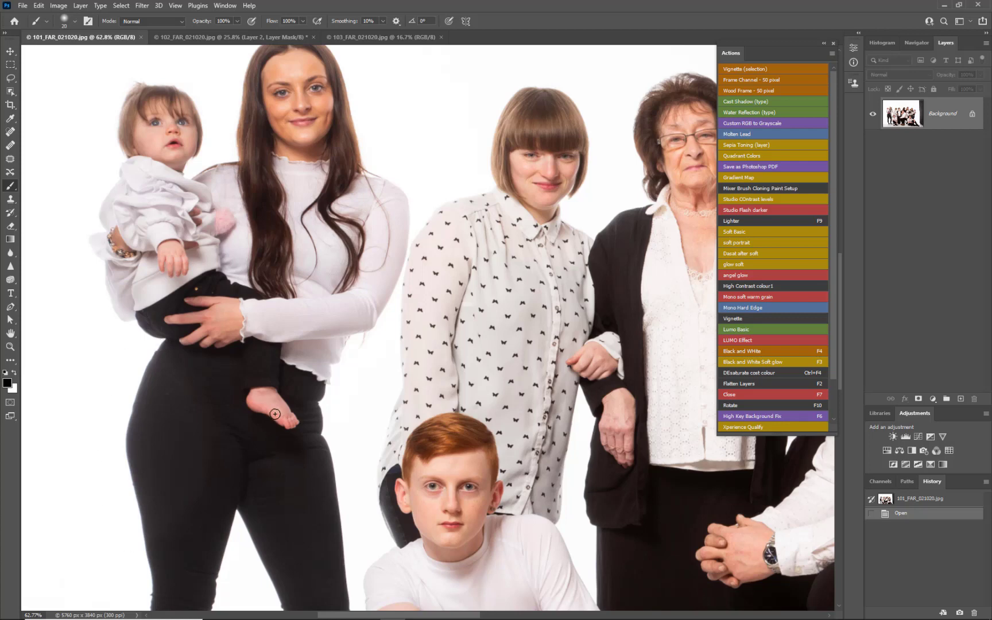
left_click(388, 36)
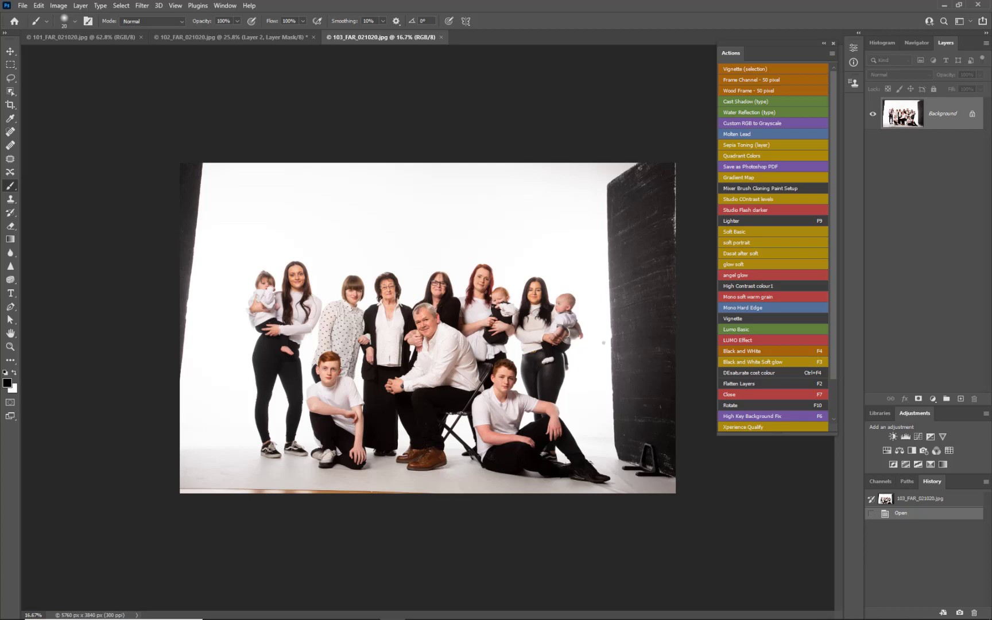
left_click(248, 38)
scroll(403, 241, "down", 1)
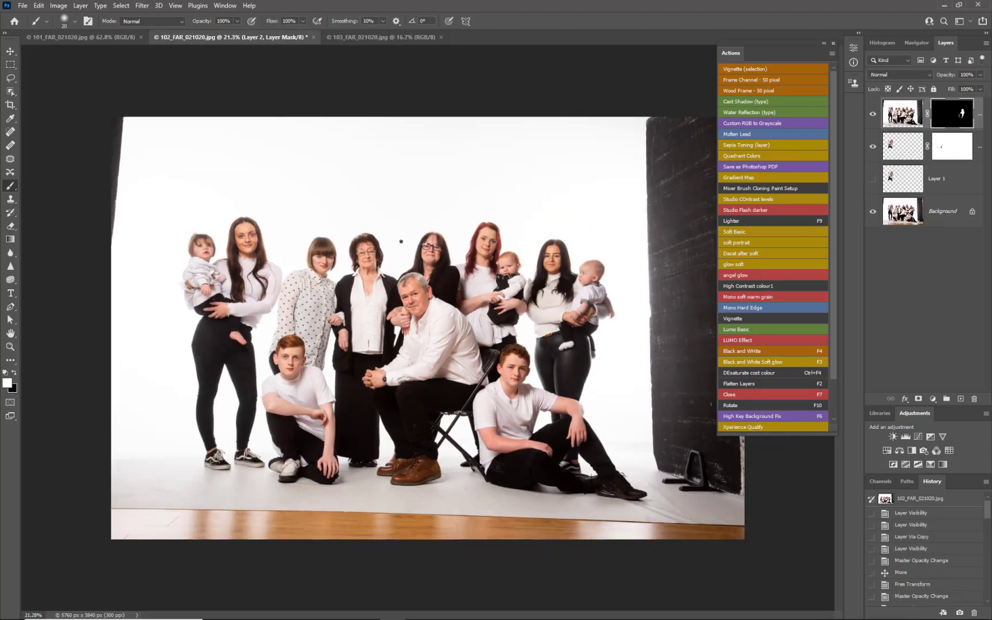
scroll(401, 241, "down", 1)
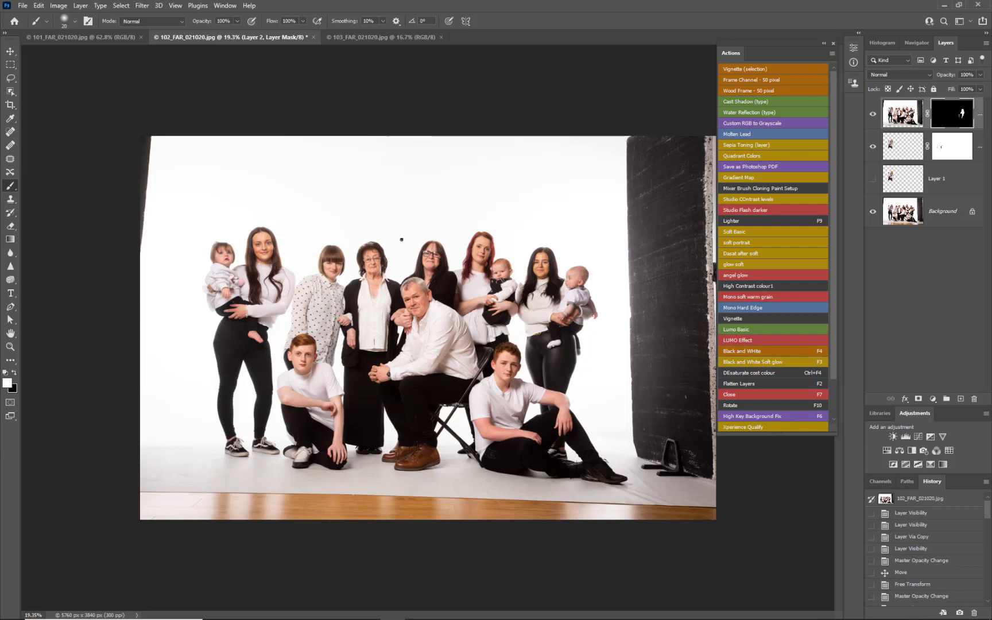
Step: Save the layered composite as 102_FAR_021020 W.psd in Photoshop format with layers and Maximize Compatibility on
key("ctrl+shift+s")
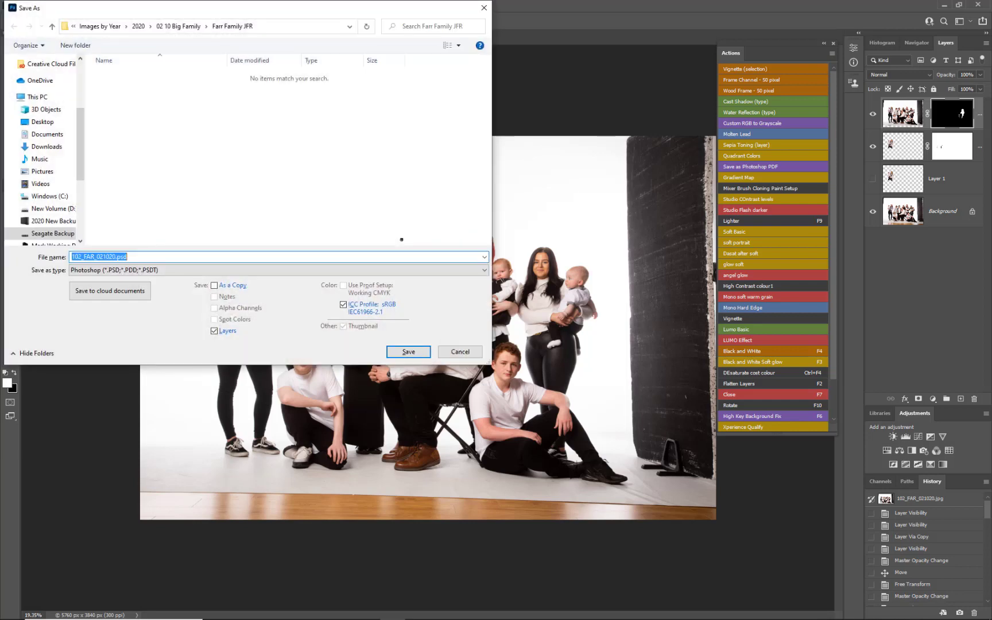
left_click(117, 257)
type("W")
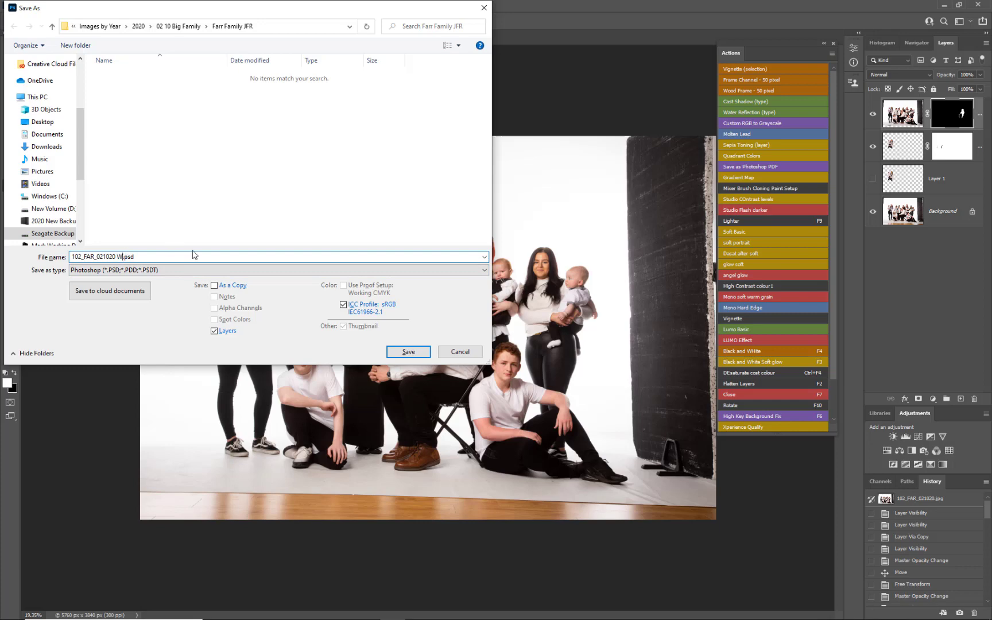
left_click(404, 351)
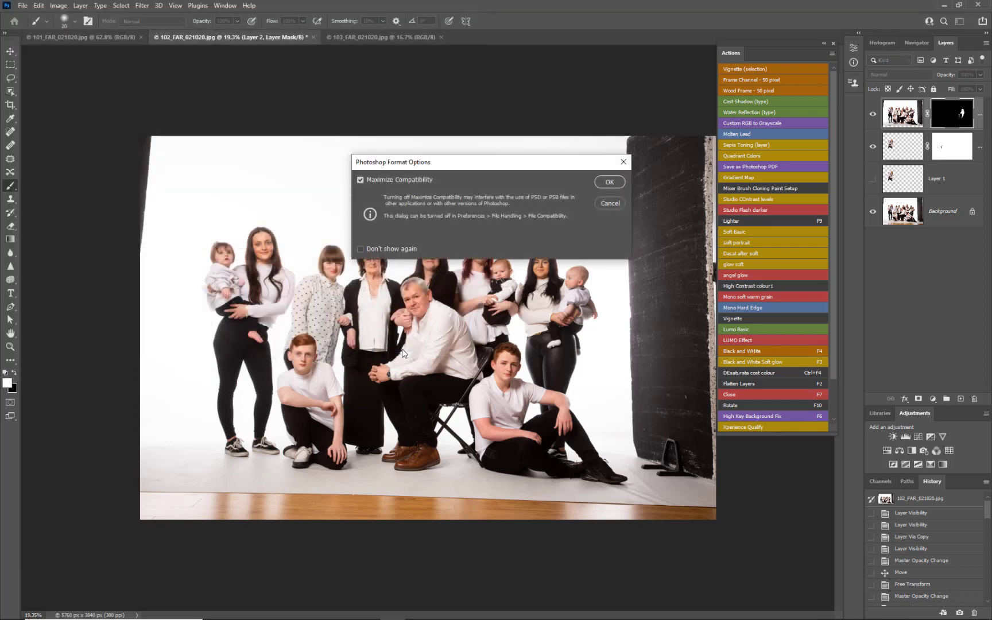
left_click(615, 183)
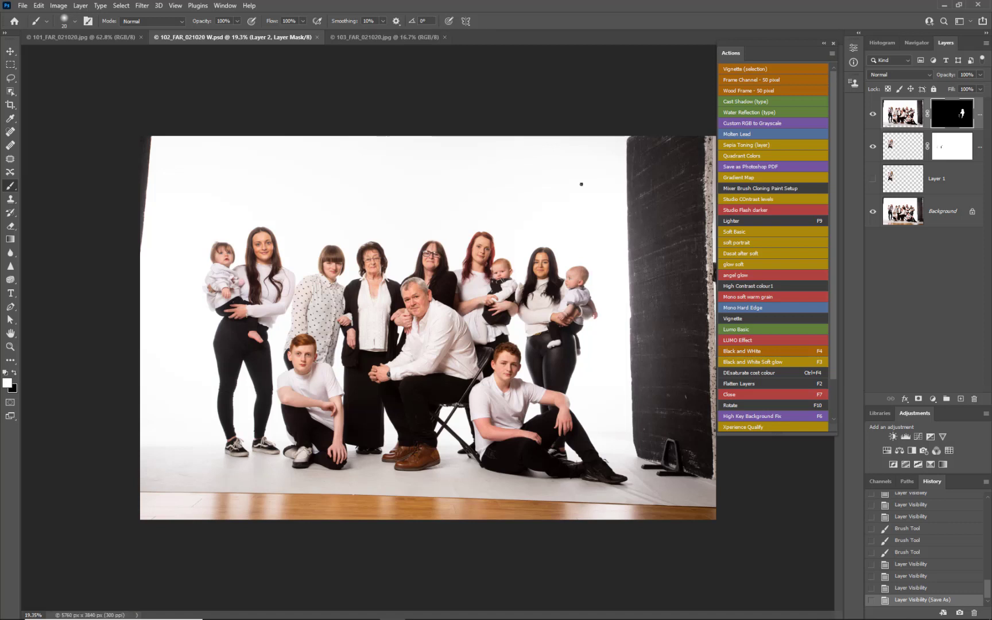
Step: Flatten the saved composite into a single background layer, discarding the hidden layers
left_click(79, 7)
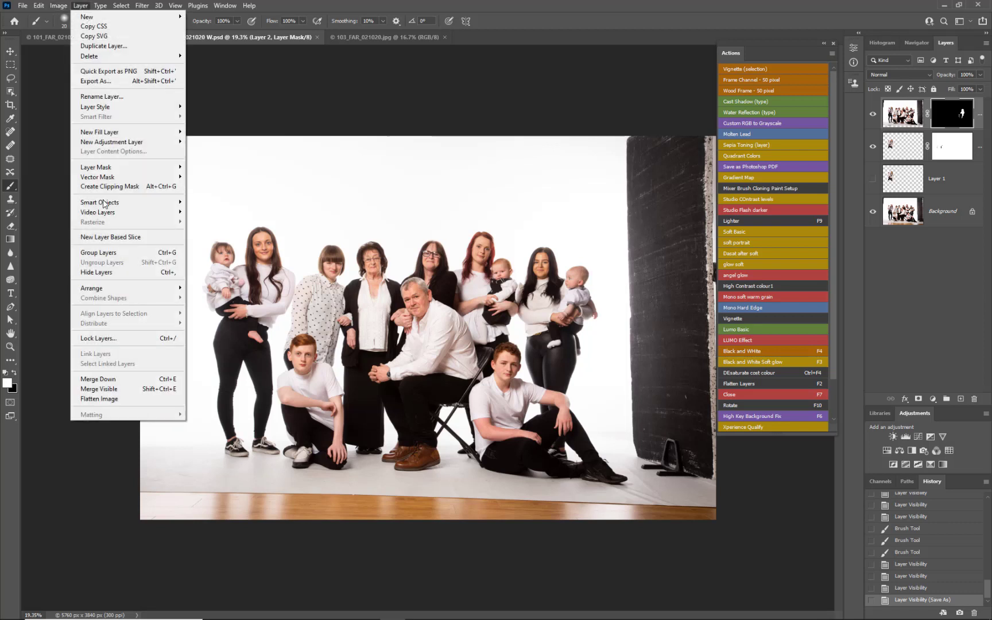
left_click(120, 399)
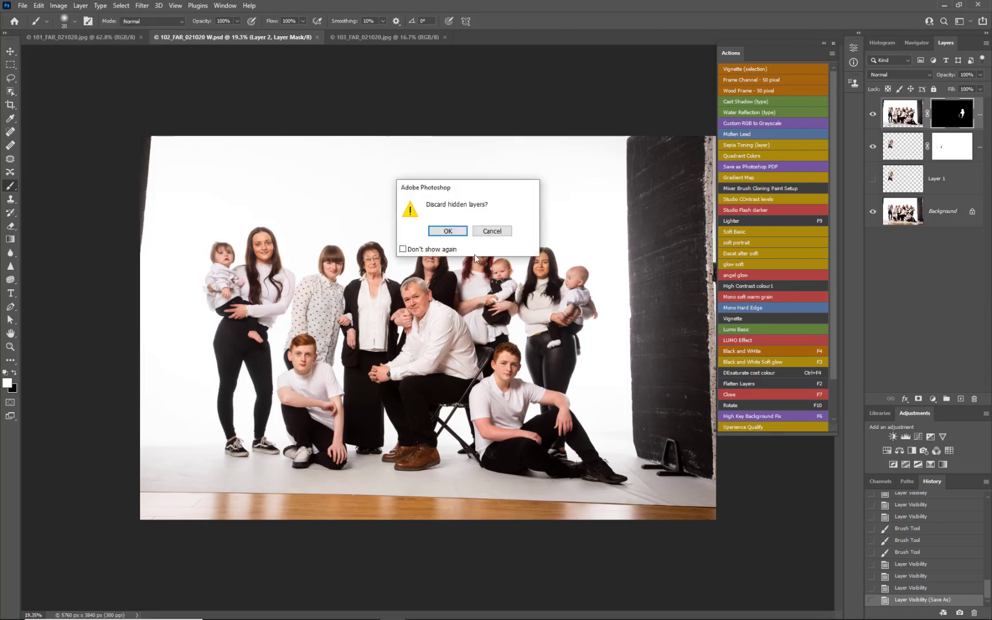
left_click(449, 232)
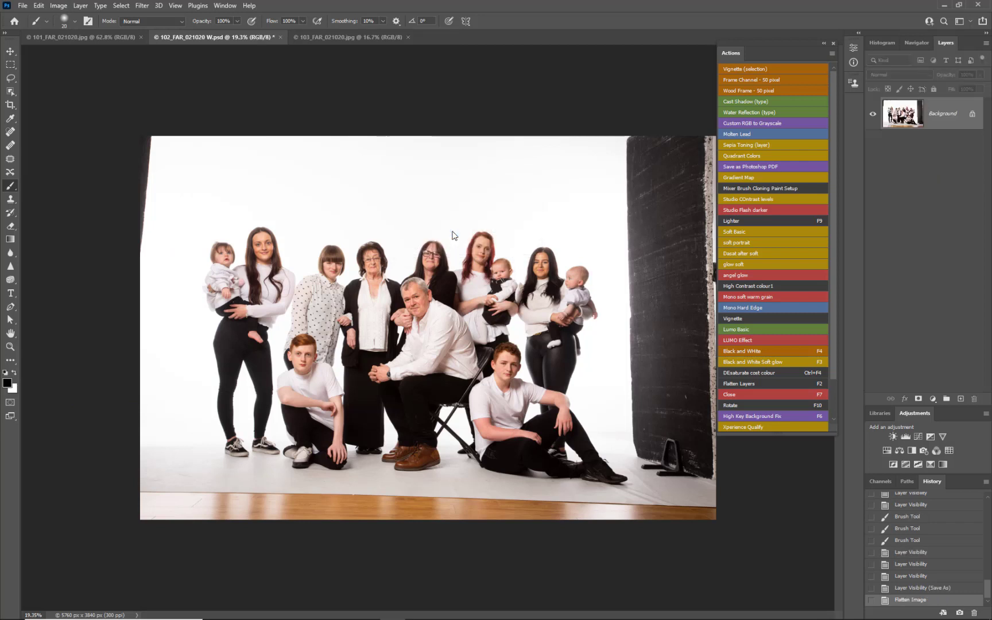
Step: Level the photo and crop it to about 5009 x 3548 px, removing the wooden floor strip and most of the dark side panel
key("ctrl+minus")
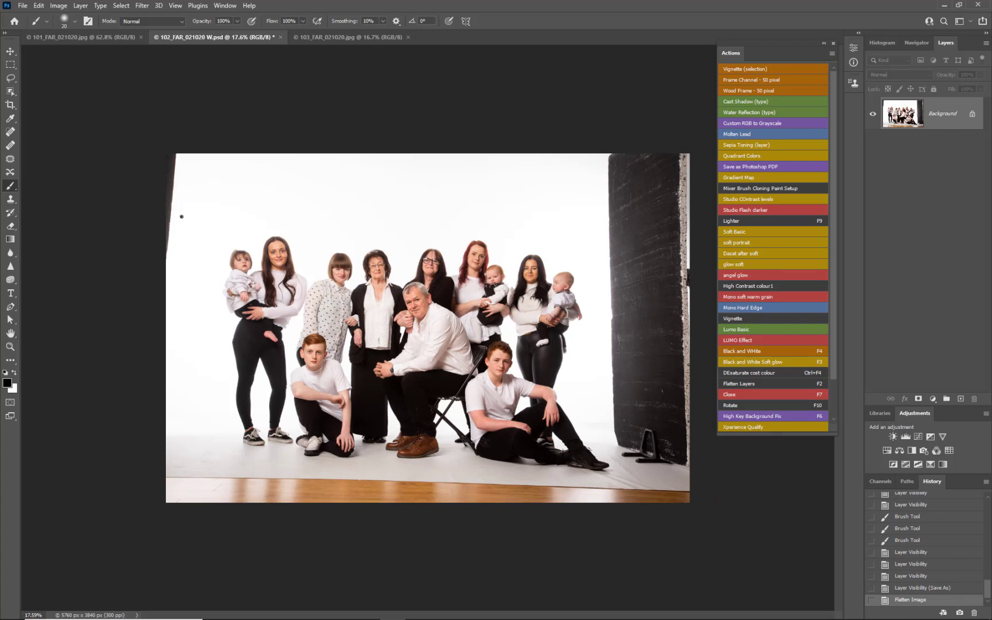
left_click(10, 104)
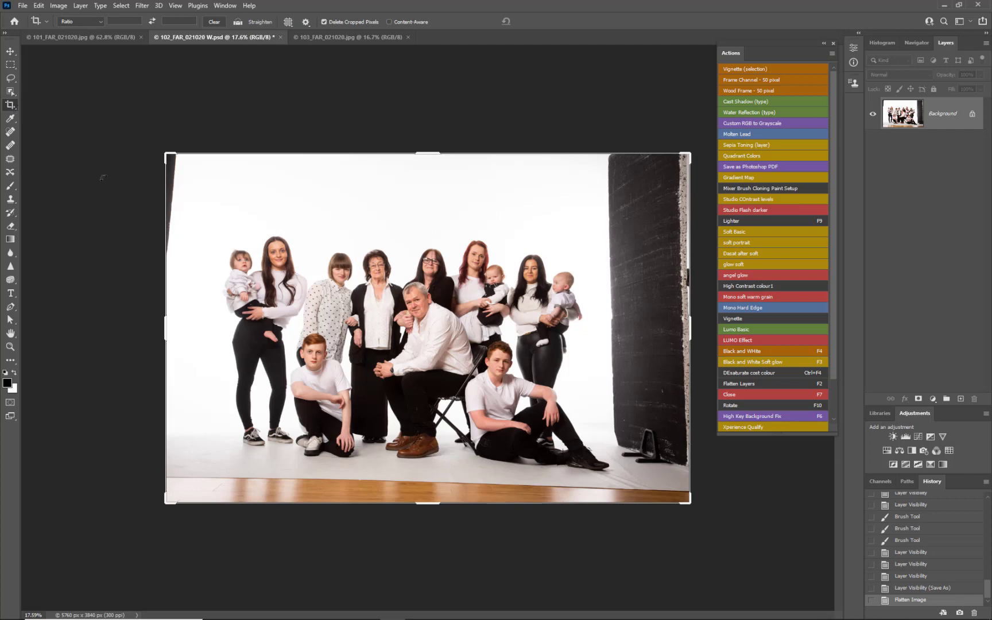
left_click_drag(89, 272, 90, 274)
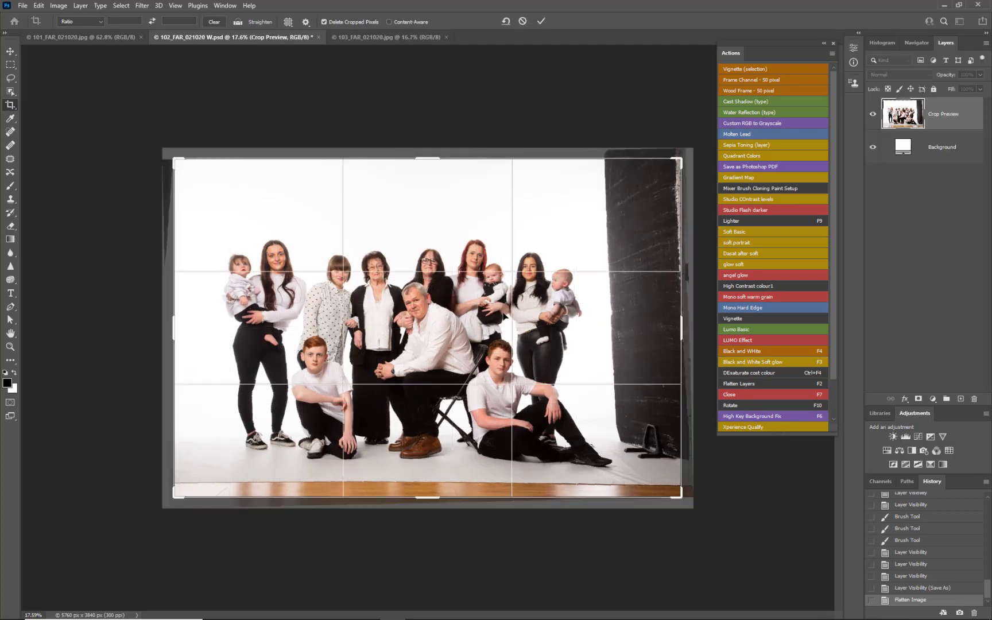
left_click_drag(683, 330, 652, 330)
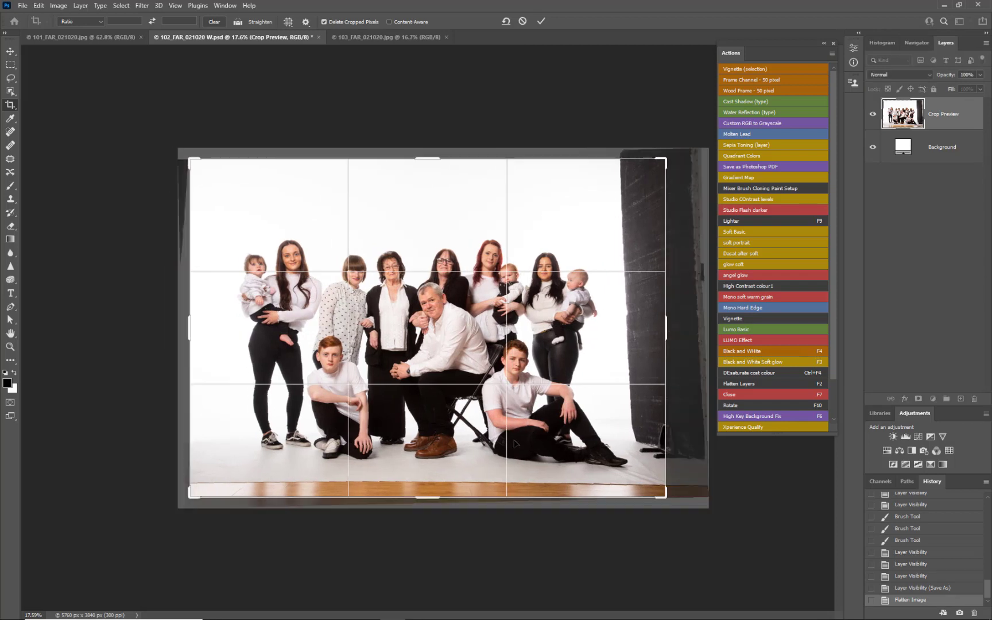
left_click_drag(421, 508, 431, 495)
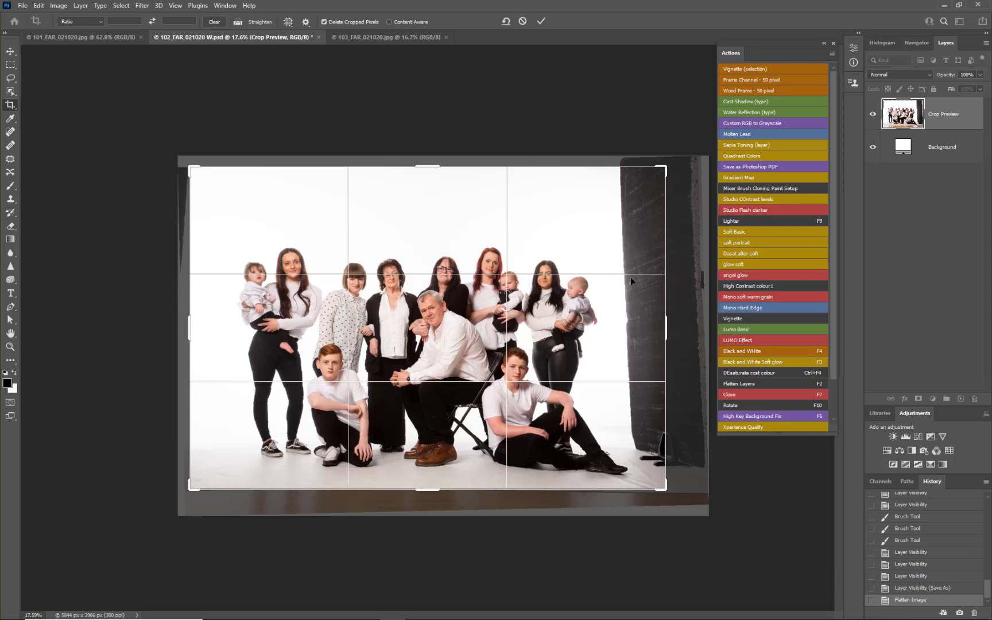
mouse_move(666, 324)
left_mouse_down()
mouse_move(648, 324)
mouse_move(661, 321)
left_mouse_up()
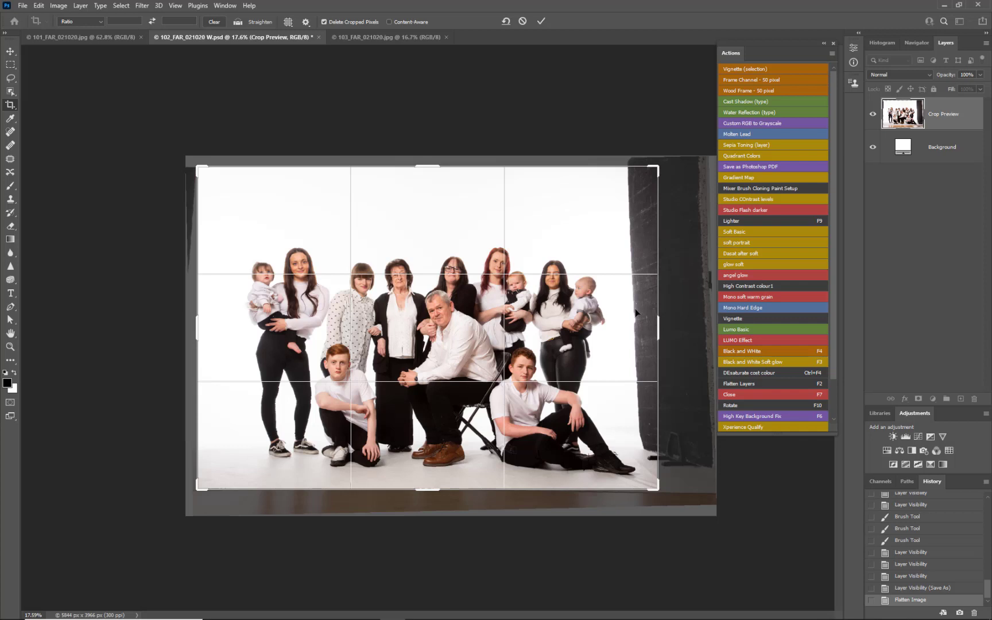
mouse_move(662, 327)
left_mouse_down()
mouse_move(710, 313)
mouse_move(656, 326)
left_mouse_up()
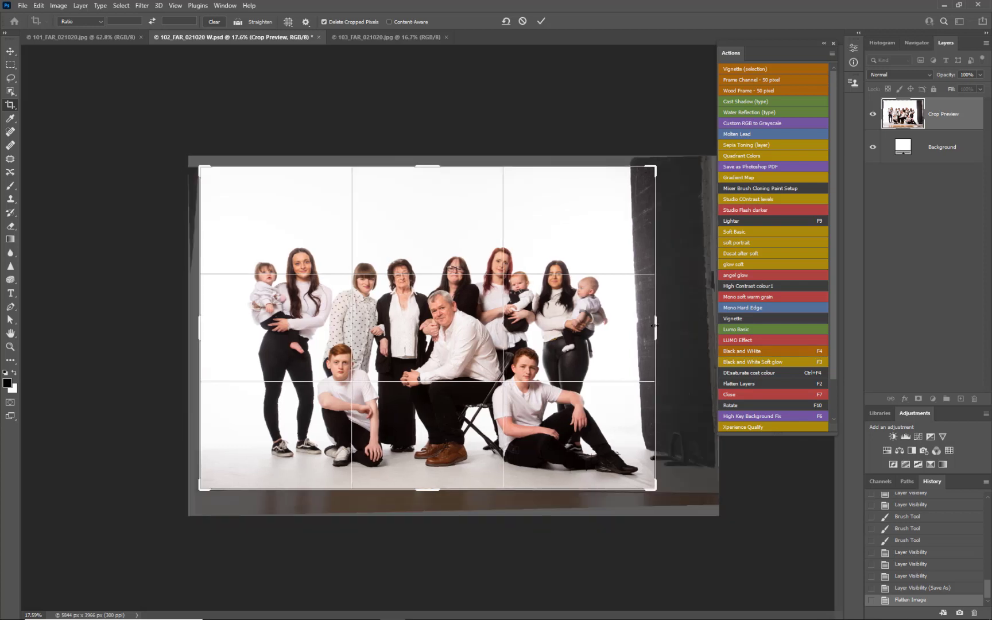
key("Return")
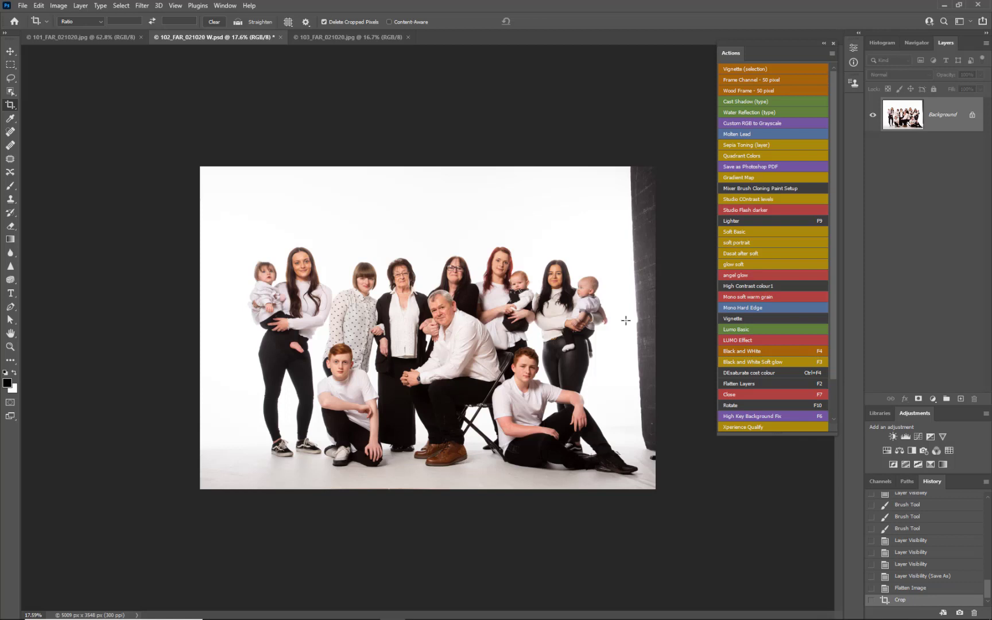
Step: Duplicate the background layer and turn the floor pure white on the copy by sampling the grey floor as the Levels white point
key("ctrl+j")
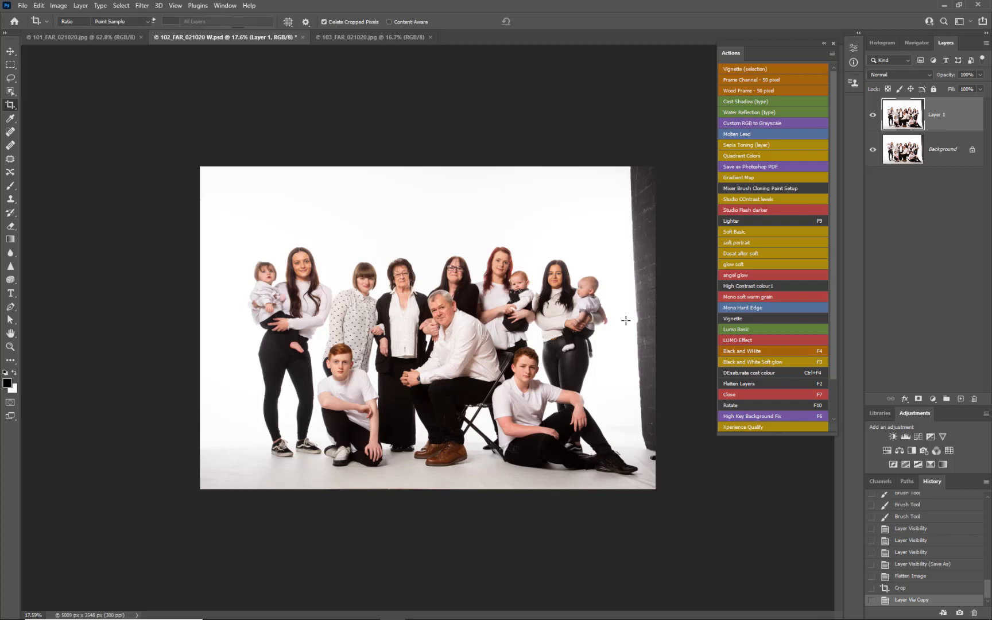
key("ctrl+l")
left_click(710, 232)
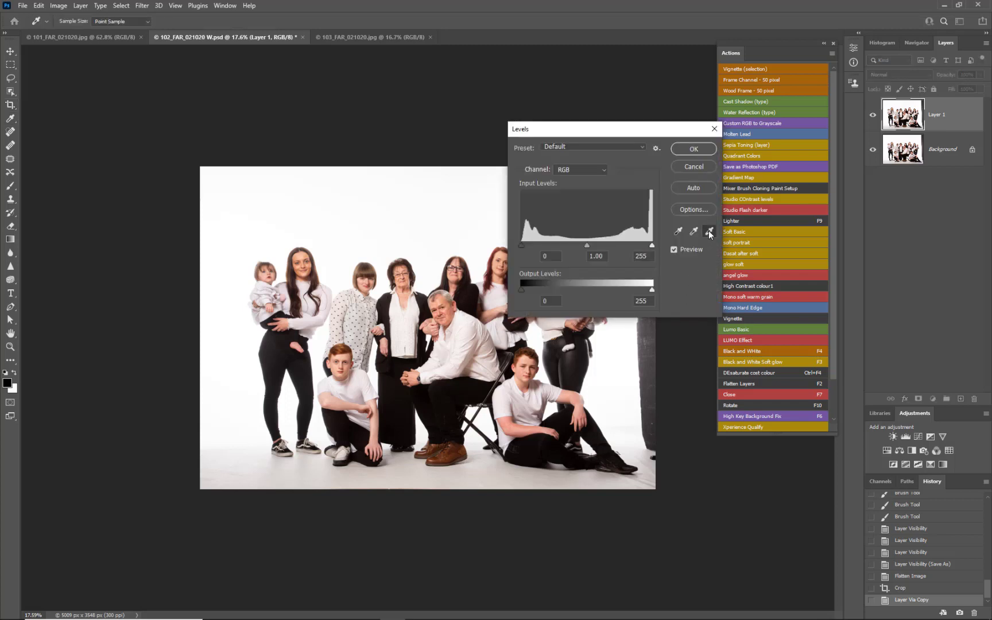
left_click(274, 468)
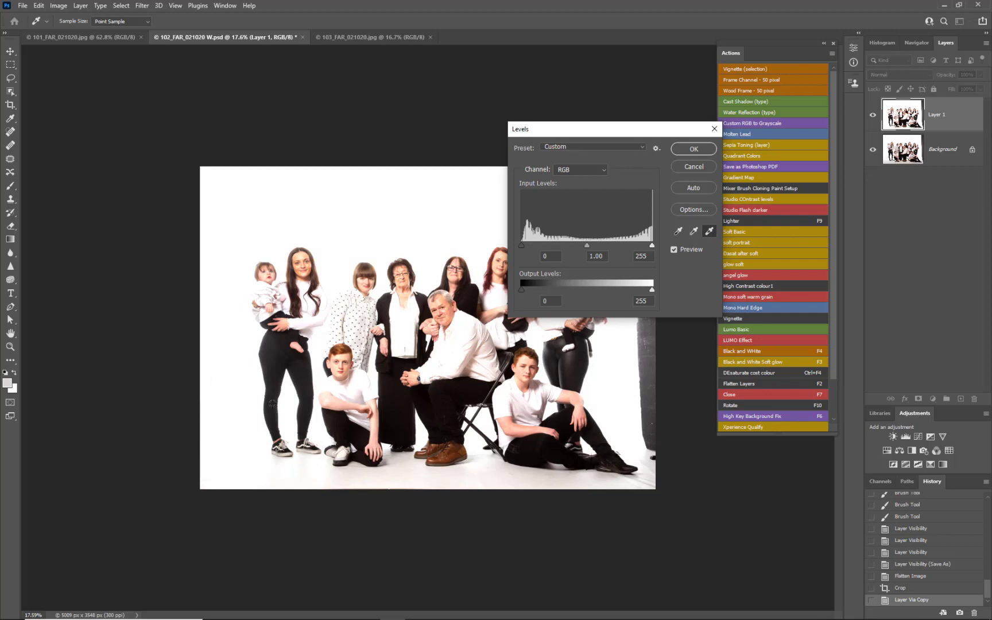
left_click(690, 149)
key("c")
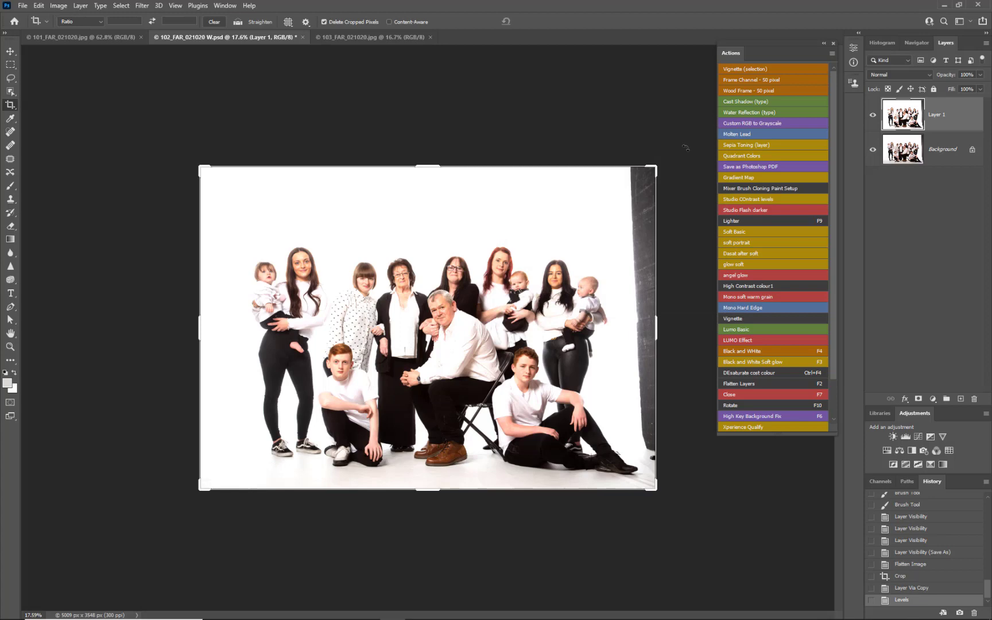
Step: Toggle the Levels-brightened layer off and on to compare the family's clothing and skin before and after
scroll(321, 286, "up", 3)
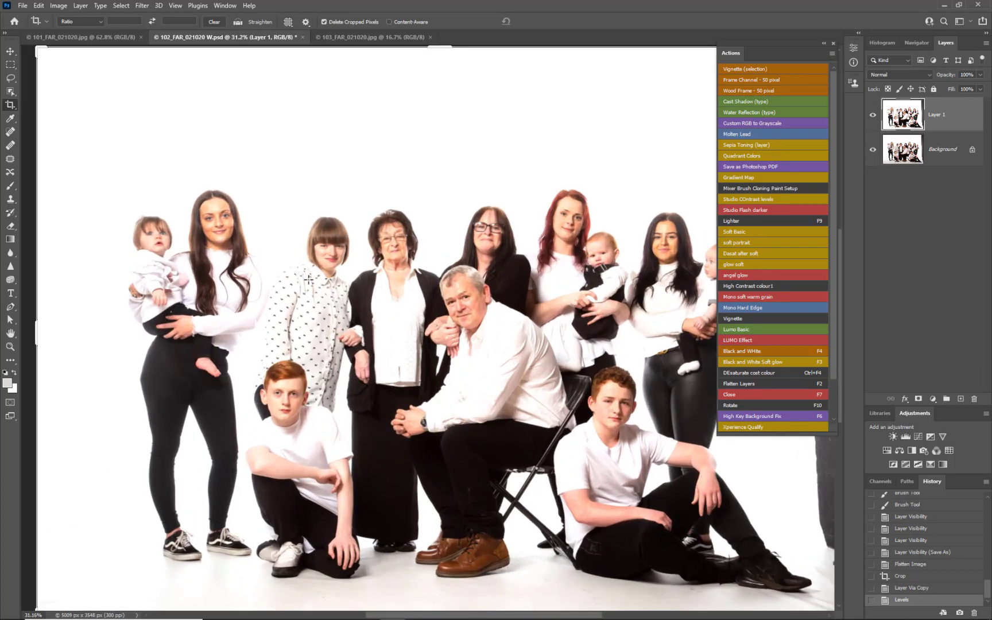
left_click(872, 115)
left_click(872, 115)
left_click(872, 117)
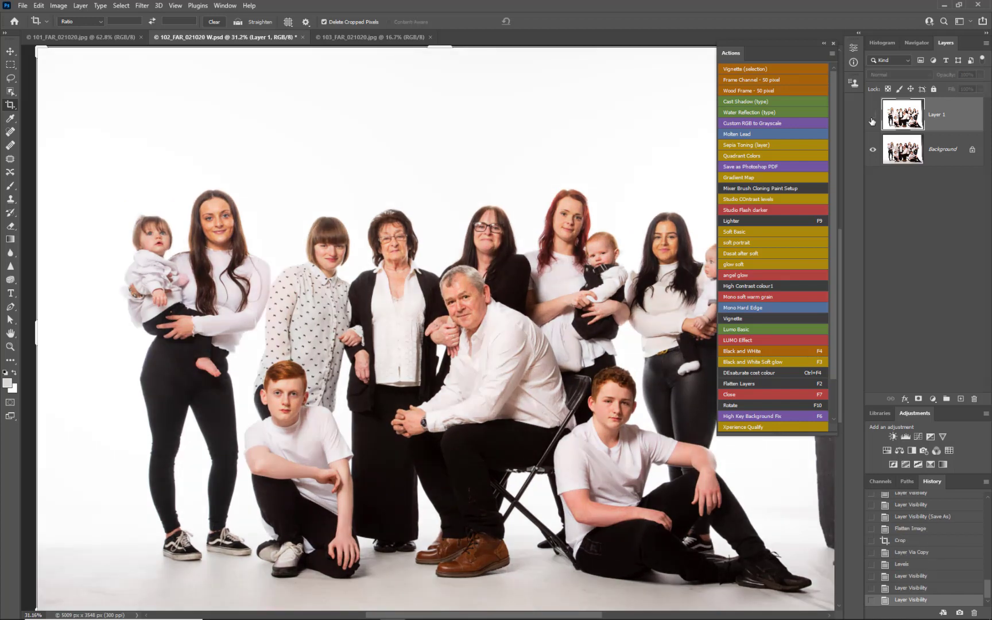
left_click(872, 116)
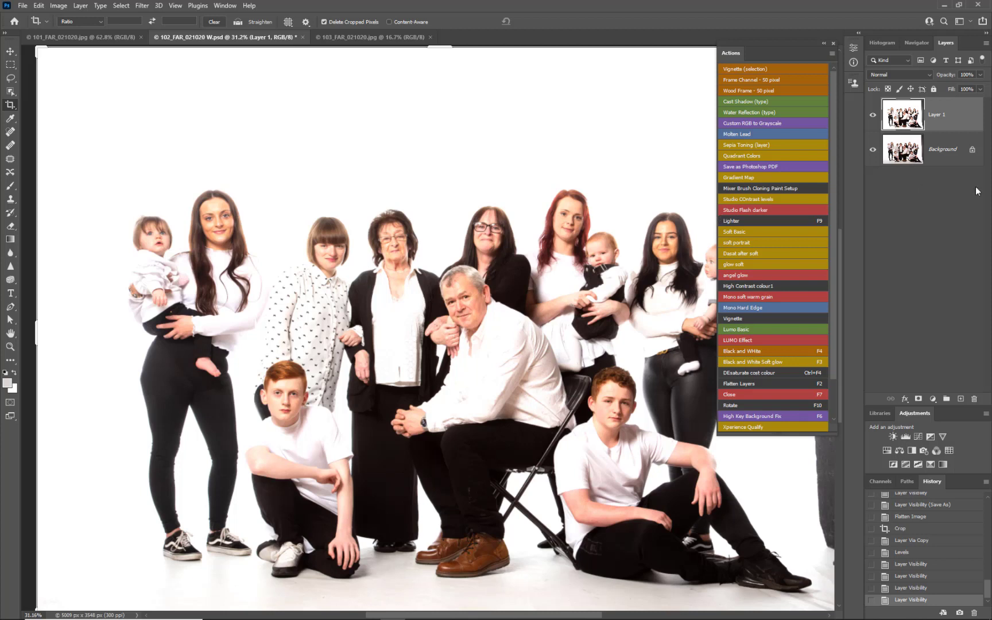
Step: Add a layer mask to the brightened layer and paint black over the family with a 500 px brush to restore their original tones
left_click(918, 400)
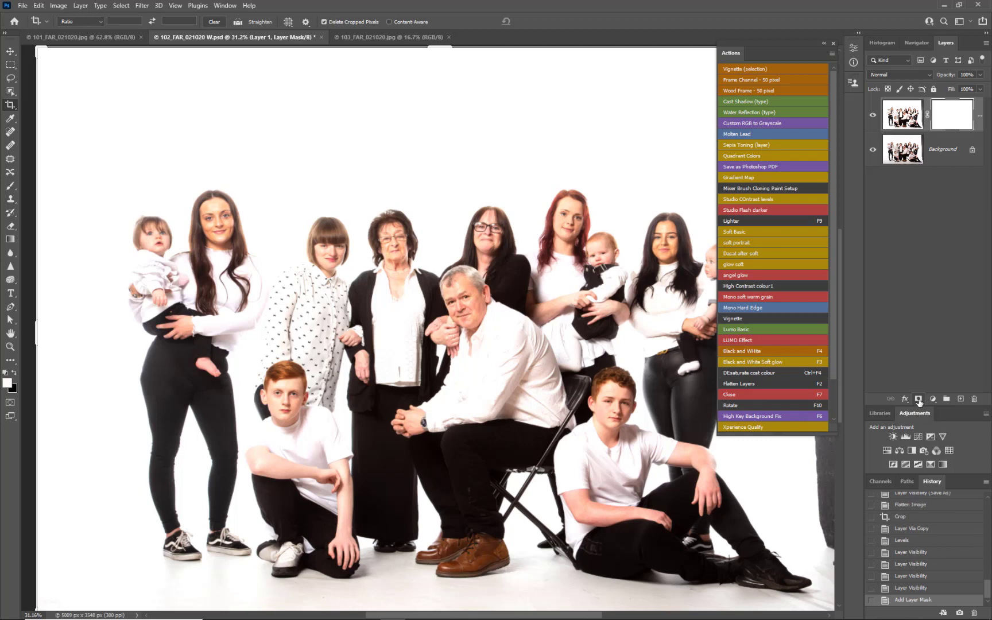
key("b")
key("x")
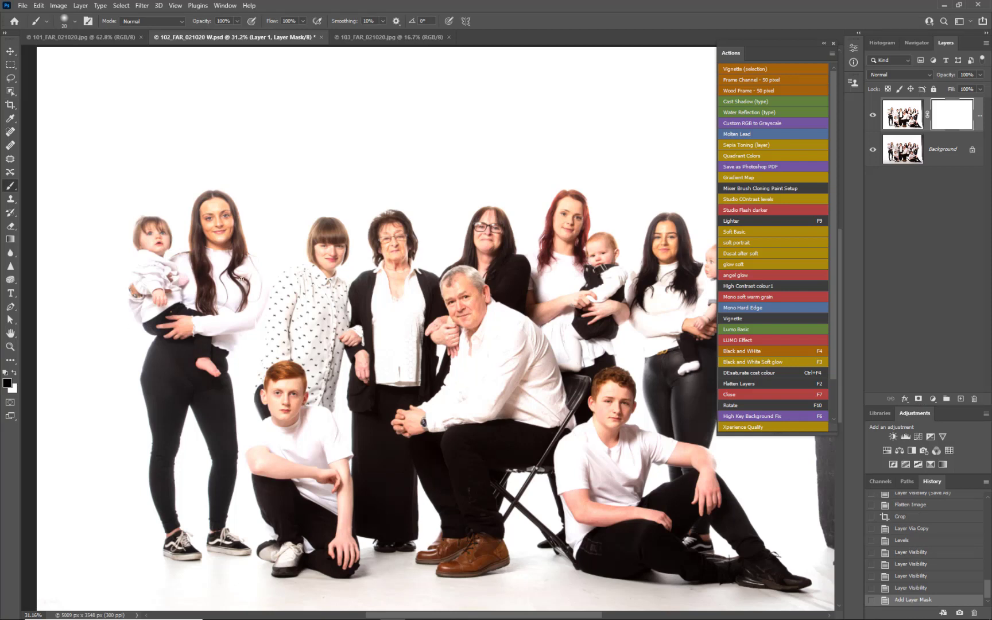
key("bracketright")
key("bracketright")
key("bracketright")
key("bracketright")
key("bracketright")
key("bracketright")
key("bracketright")
key("bracketright")
key("bracketright")
key("bracketright")
key("bracketright")
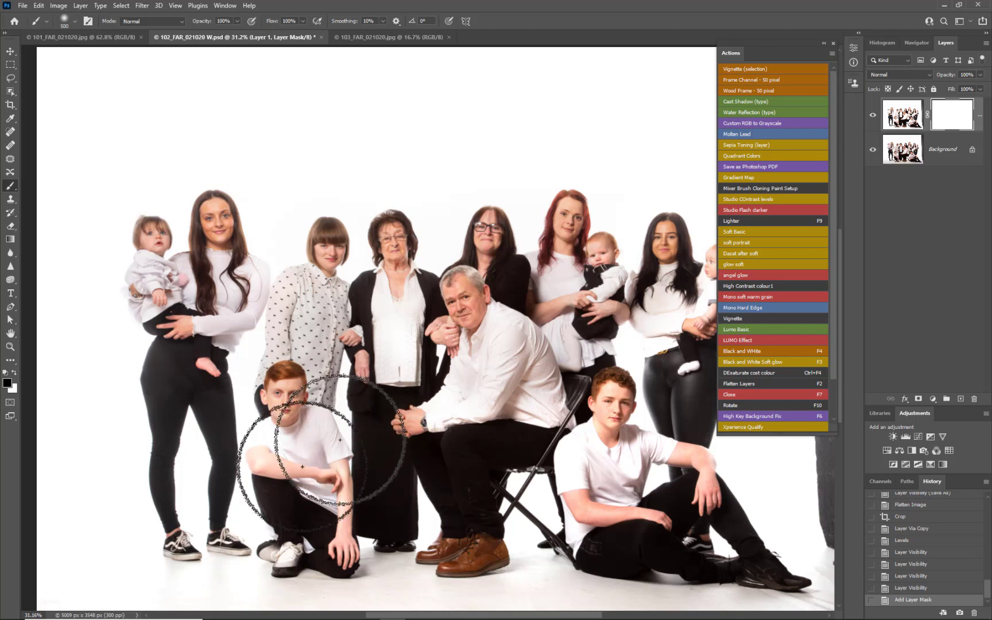
mouse_move(432, 240)
left_mouse_down()
mouse_move(494, 362)
mouse_move(250, 306)
mouse_move(307, 307)
left_mouse_up()
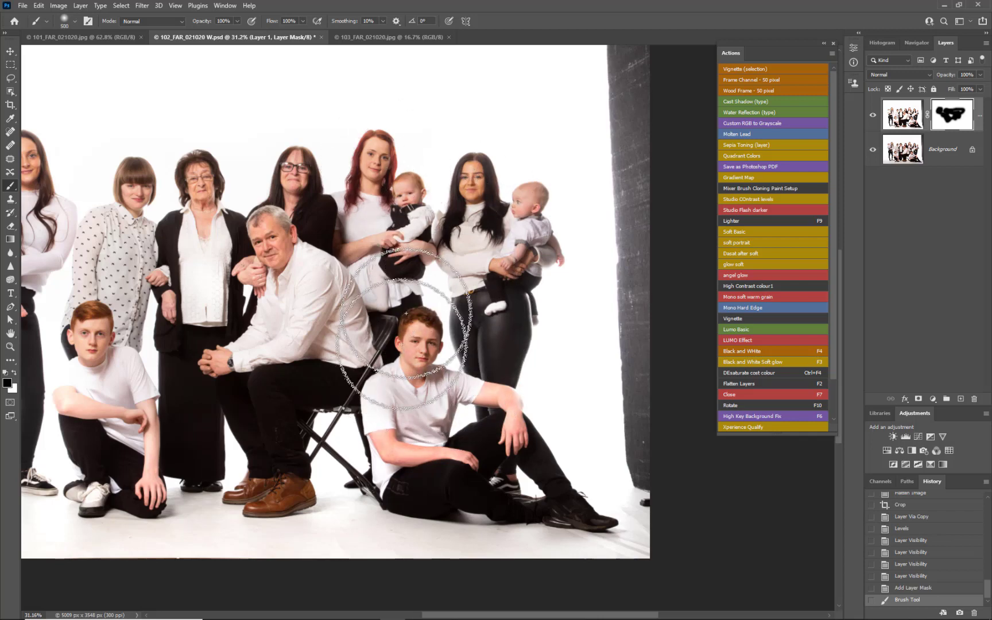
mouse_move(338, 228)
left_mouse_down()
mouse_move(352, 169)
mouse_move(500, 175)
left_mouse_up()
mouse_move(280, 313)
left_mouse_down()
mouse_move(166, 195)
mouse_move(177, 287)
left_mouse_up()
scroll(520, 218, "down", 3)
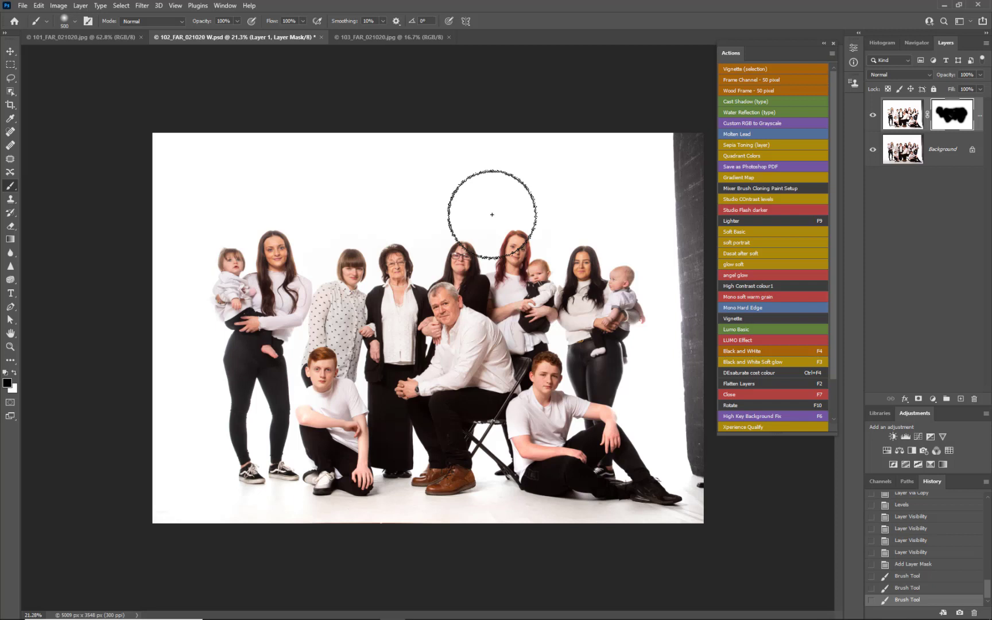
Step: Stamp the visible layers into a new top layer and place a new layer filled with white directly beneath it
key("ctrl+shift+alt+e")
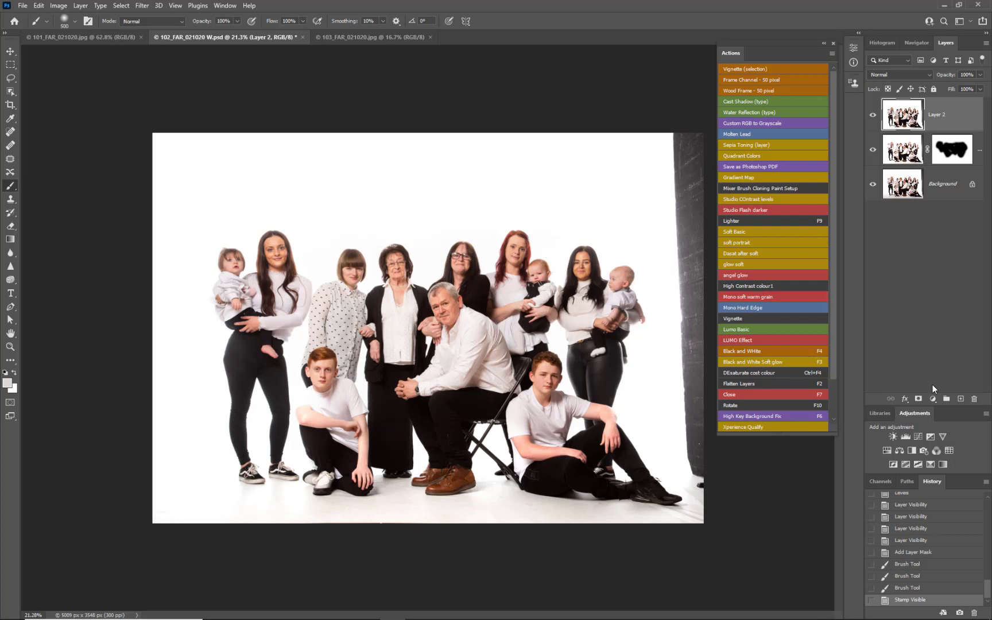
left_click(13, 390)
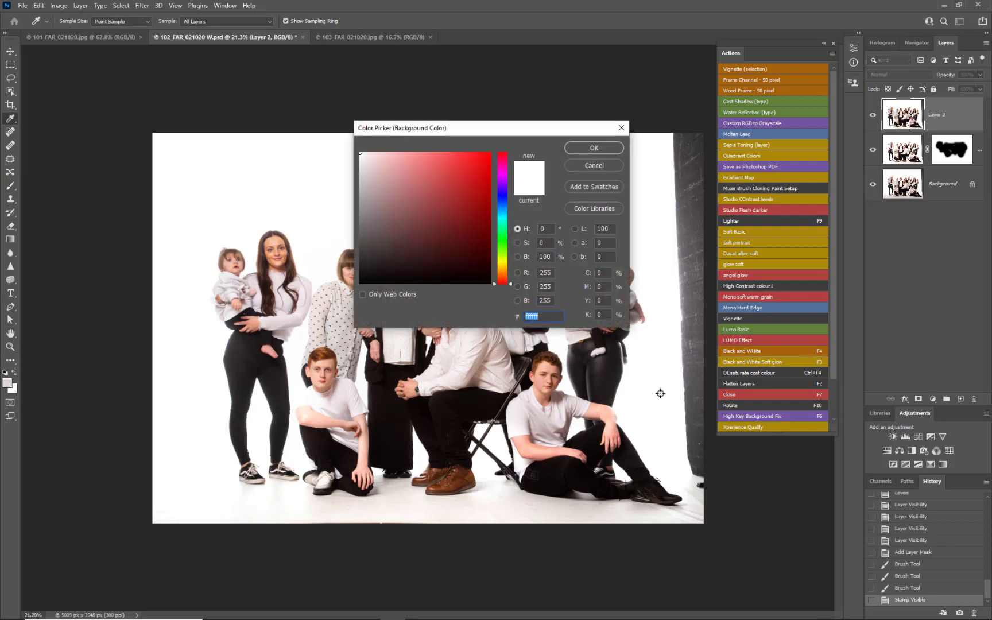
left_click(589, 148)
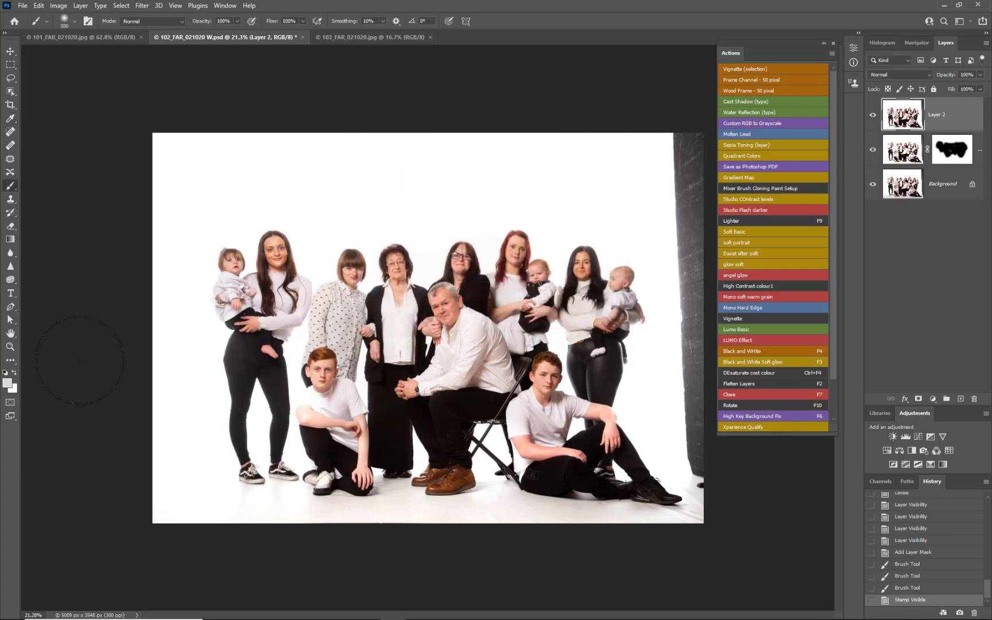
left_click(7, 383)
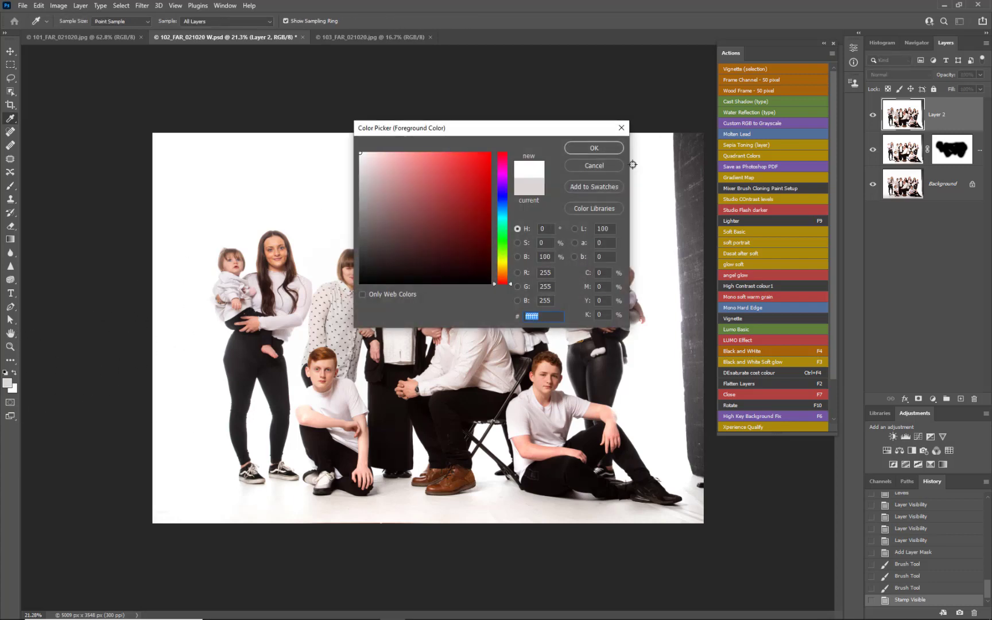
left_click(601, 145)
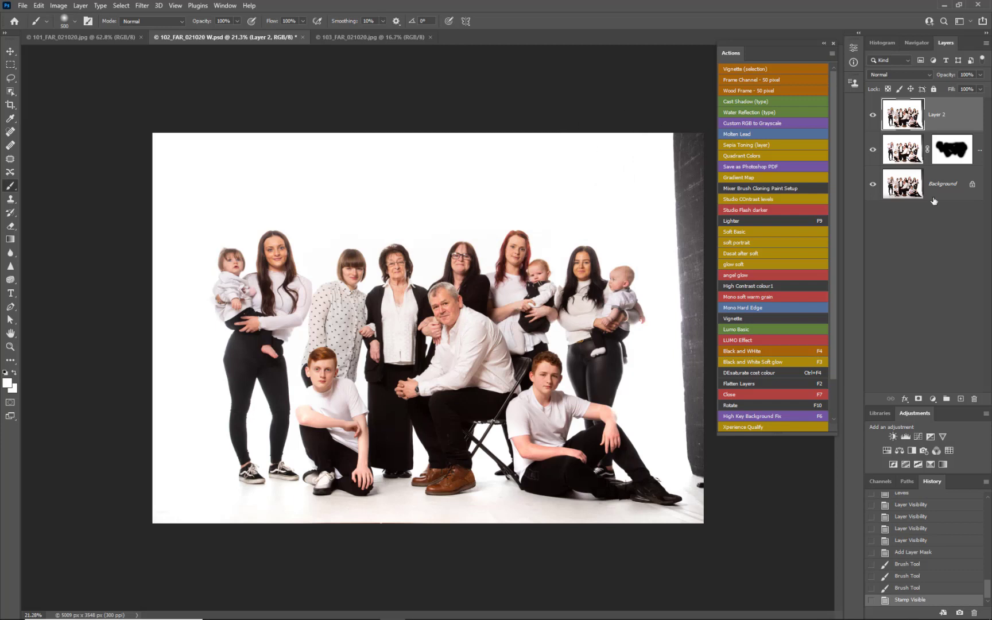
left_click(961, 399)
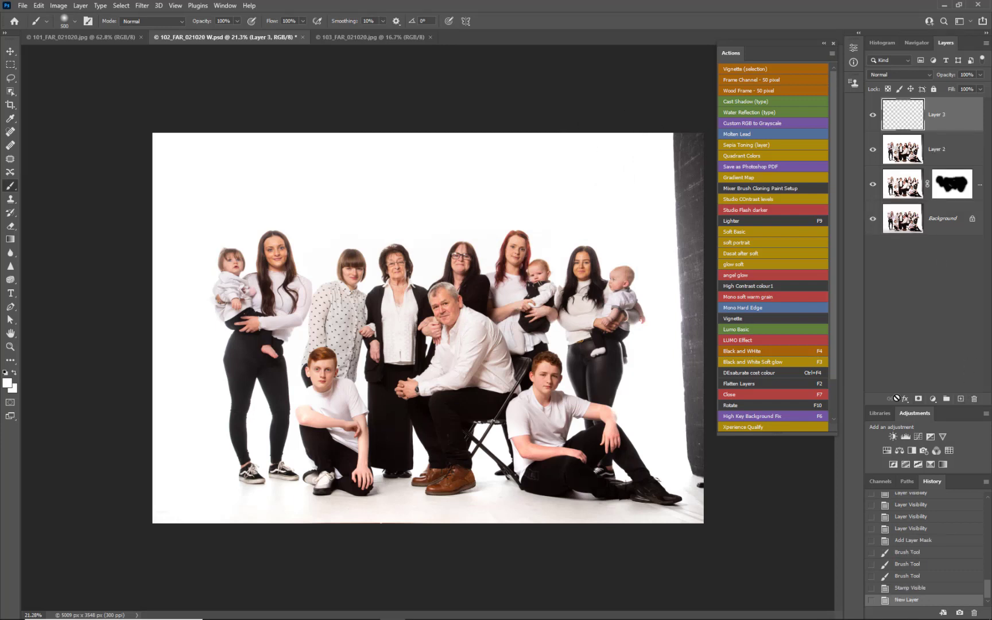
key("alt+BackSpace")
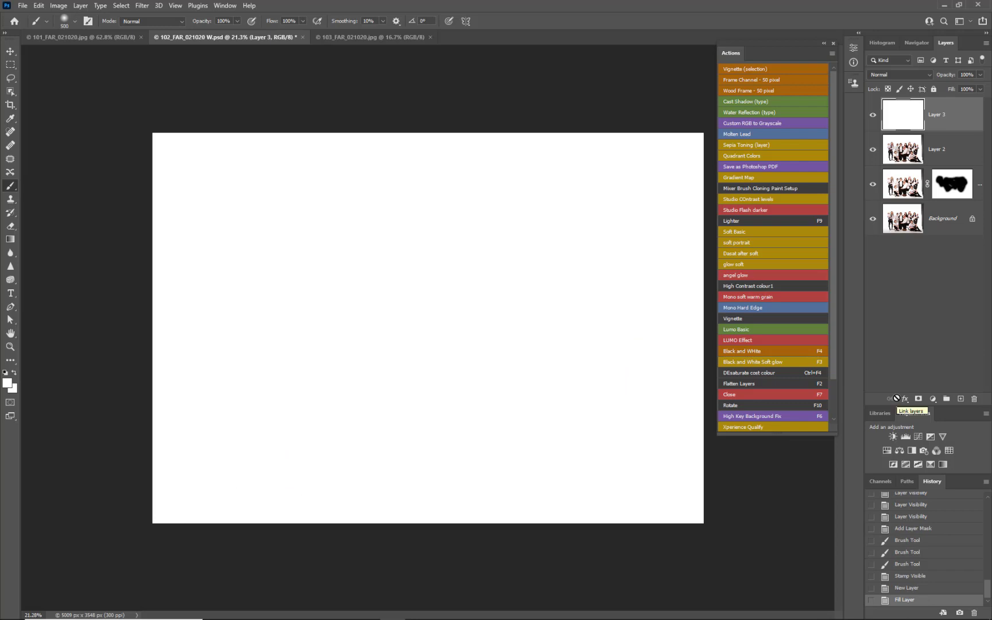
left_click_drag(953, 117, 955, 157)
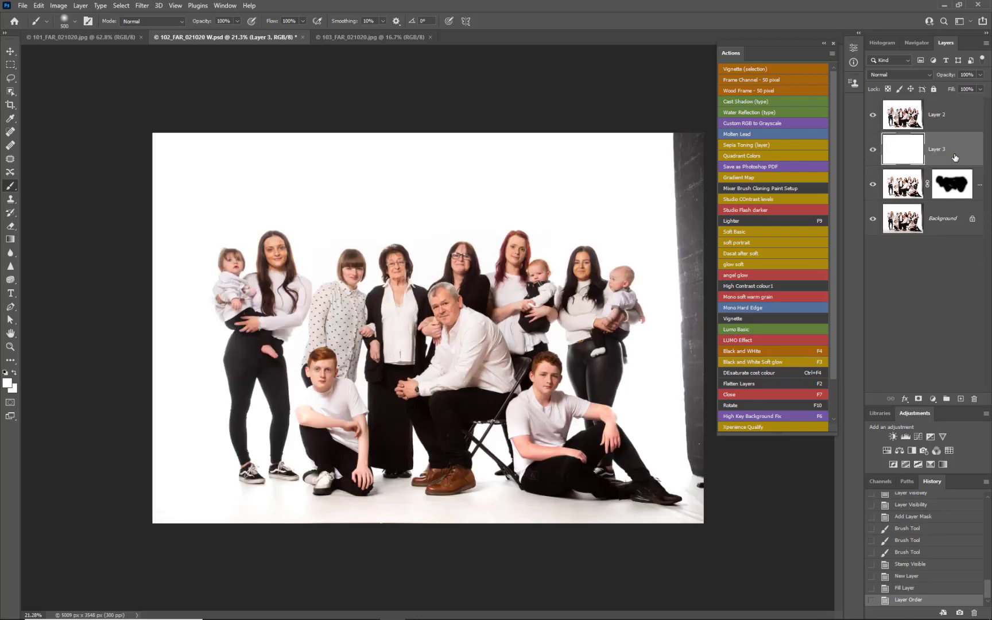
Step: Add a layer mask to the stamped top layer and paint black over the dark wall along the photo's right edge
left_click(956, 121)
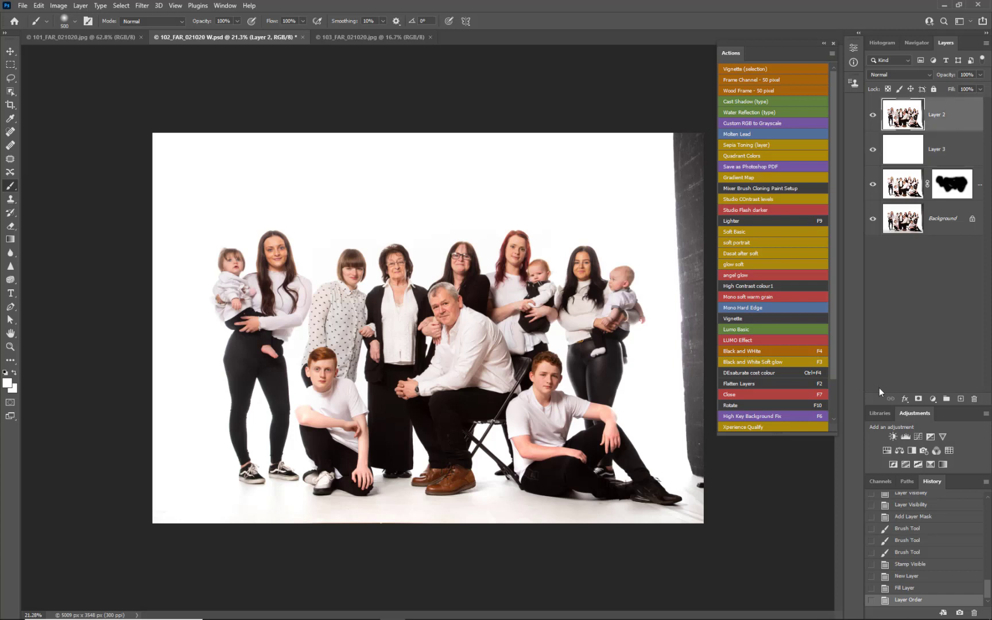
left_click(919, 399)
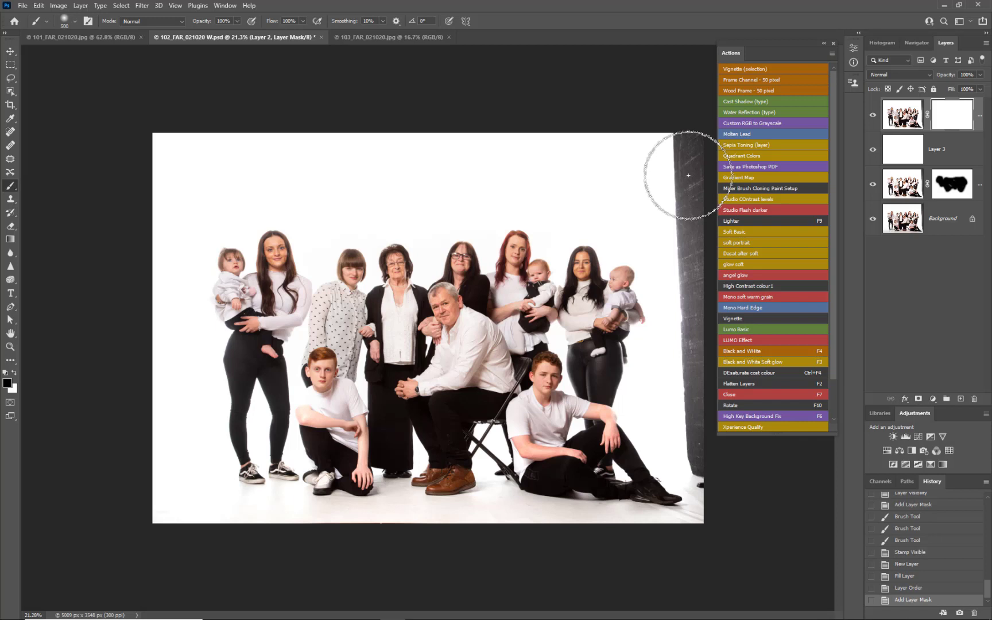
key("x")
key("x")
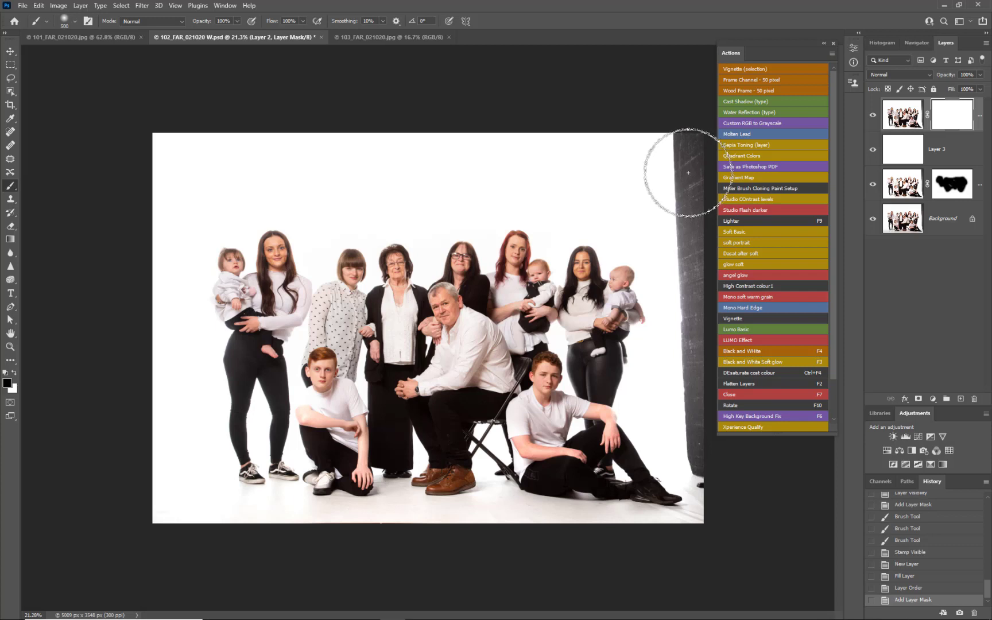
mouse_move(685, 166)
left_mouse_down()
mouse_move(692, 172)
mouse_move(681, 185)
mouse_move(700, 172)
mouse_move(687, 279)
left_mouse_up()
key("bracketleft")
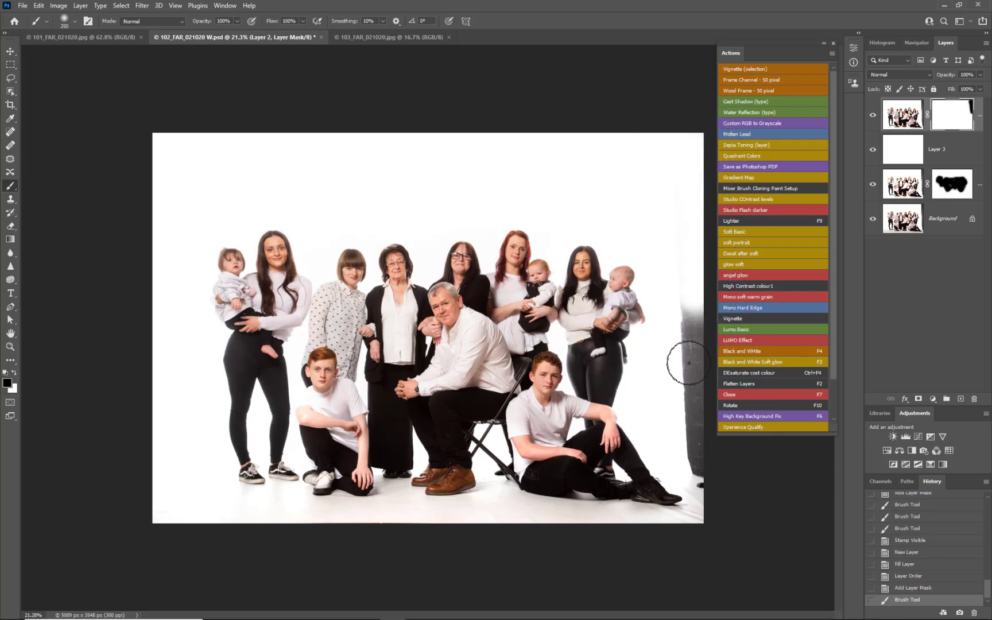
left_click_drag(687, 362, 684, 370)
Step: Mask out the remaining lower wall and faint edge traces near the front boy's shoe, shrinking the brush down to 100 px
key("bracketleft")
key("bracketleft")
mouse_move(725, 447)
left_mouse_down()
mouse_move(691, 395)
mouse_move(687, 428)
mouse_move(705, 462)
mouse_move(697, 456)
mouse_move(701, 387)
mouse_move(700, 482)
left_mouse_up()
key("bracketleft")
key("bracketleft")
key("bracketleft")
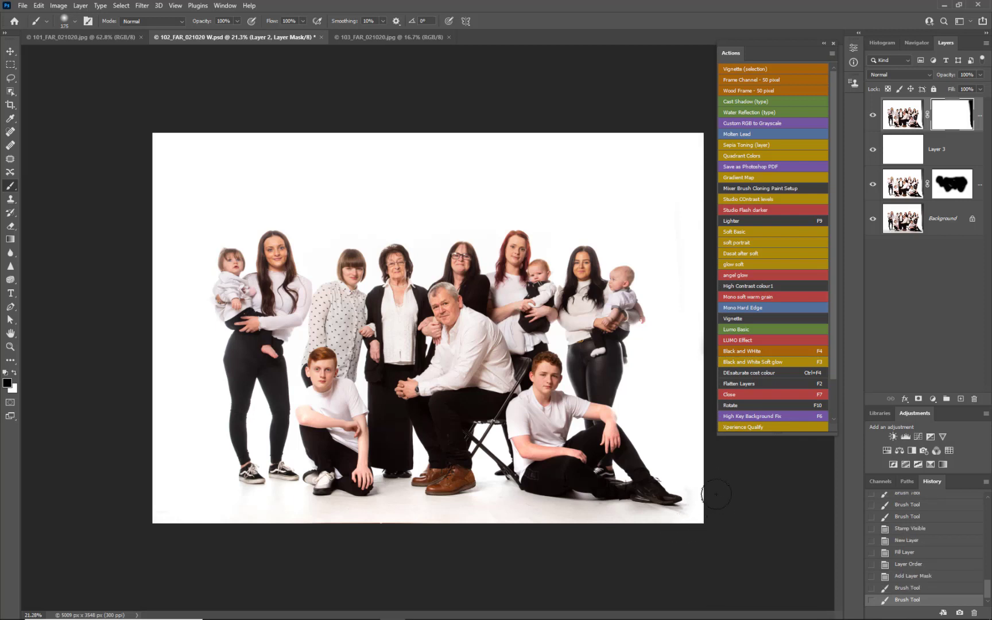
left_click_drag(687, 479, 691, 488)
key("bracketleft")
key("bracketleft")
left_click_drag(677, 304, 688, 257)
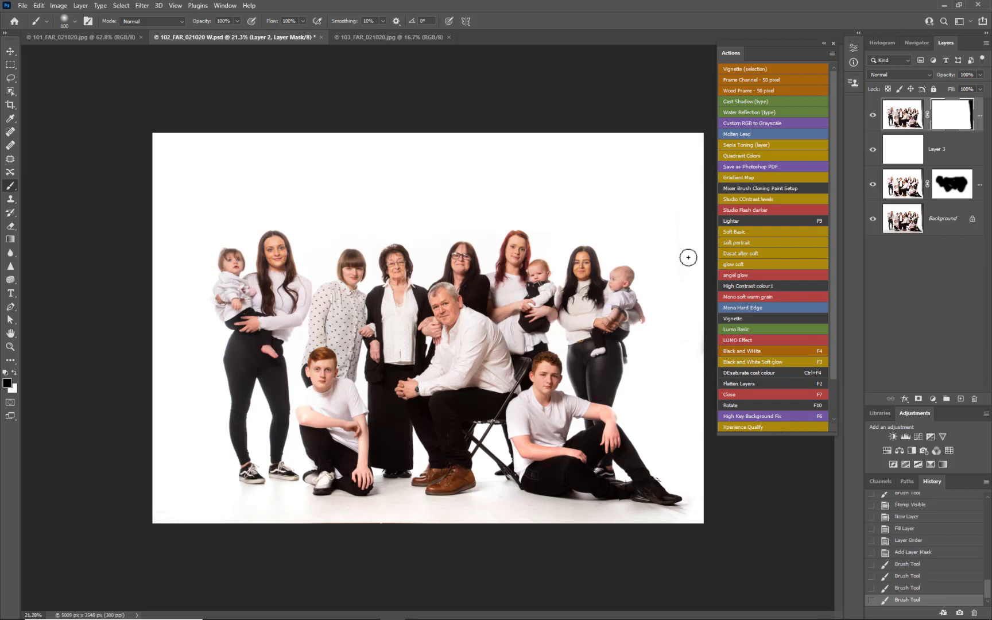
Step: Paint black on the mask with a 300 px brush down the right edge and around the photo's outer borders
key("bracketright")
key("bracketright")
key("bracketright")
key("bracketright")
key("bracketright")
mouse_move(693, 117)
left_mouse_down()
mouse_move(677, 141)
mouse_move(688, 447)
left_mouse_up()
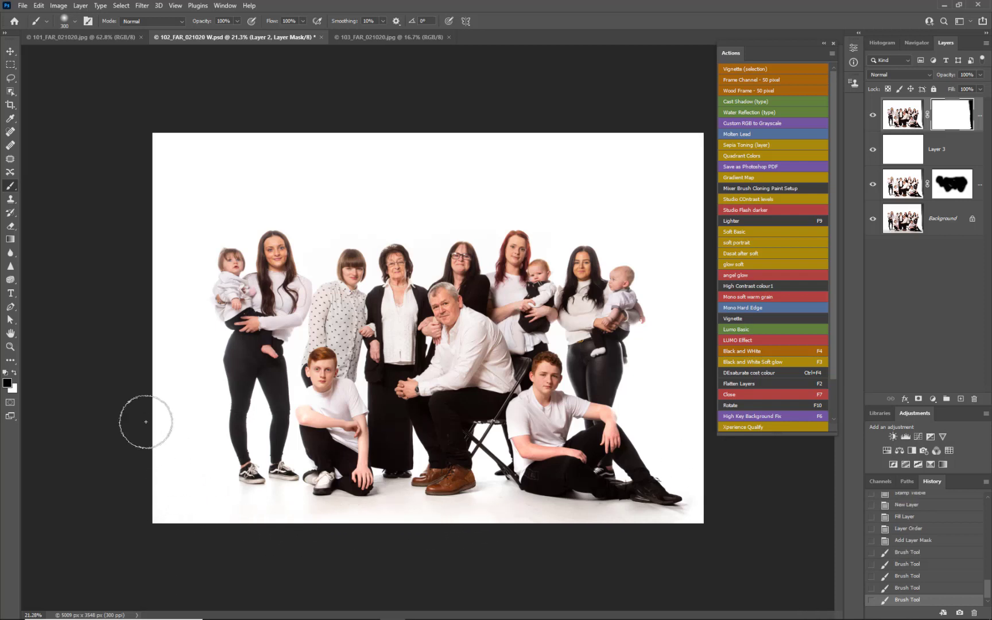
left_click_drag(164, 137, 172, 145)
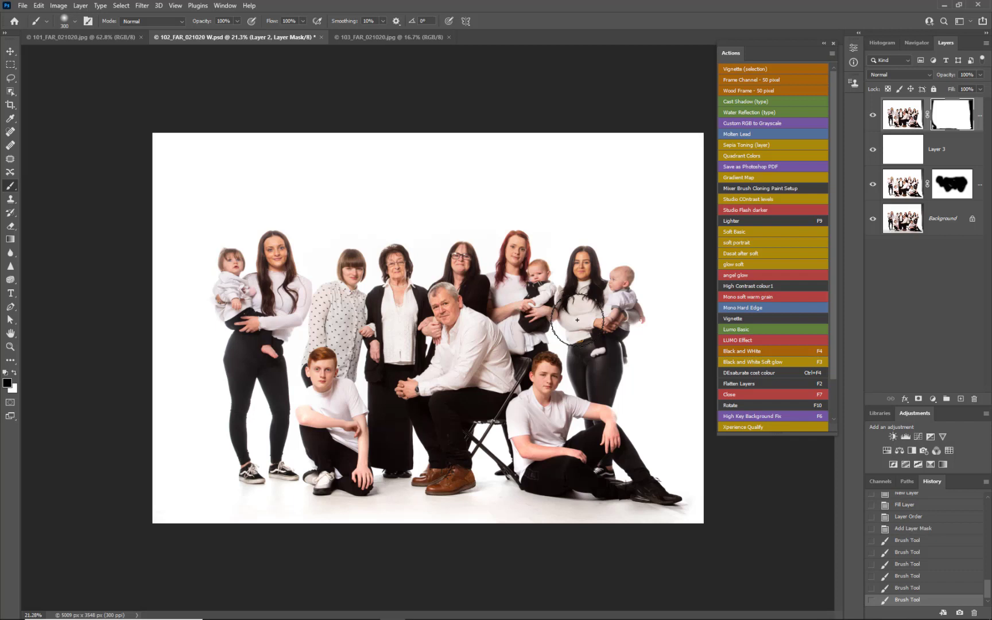
Step: Flatten the image and save it as the JPEG 102_FAR_021020 F.jpg at quality 10 with baseline standard format
key("F2")
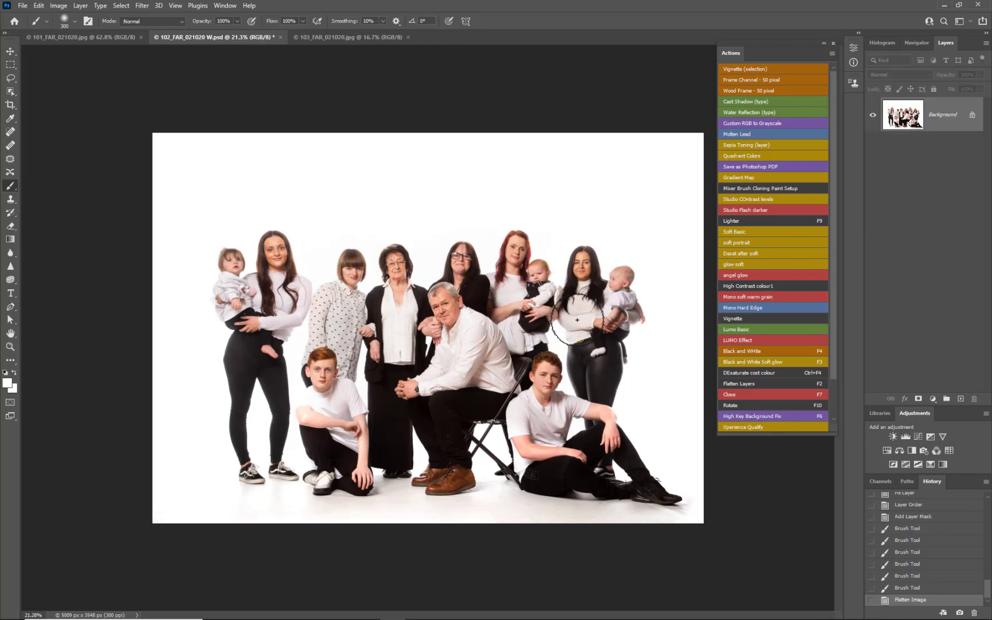
key("ctrl+shift+s")
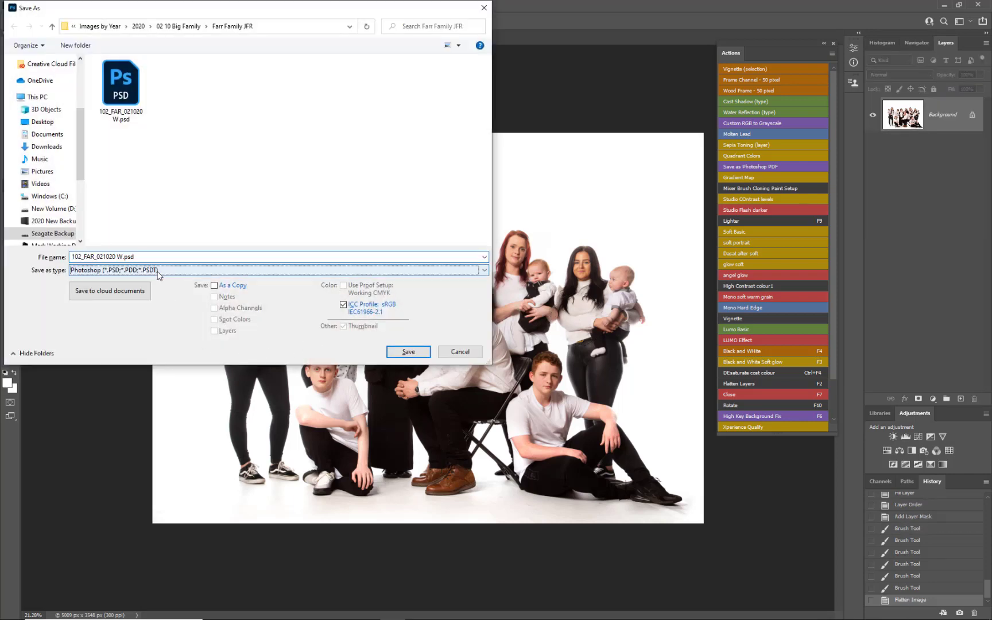
left_click(158, 270)
left_click(112, 347)
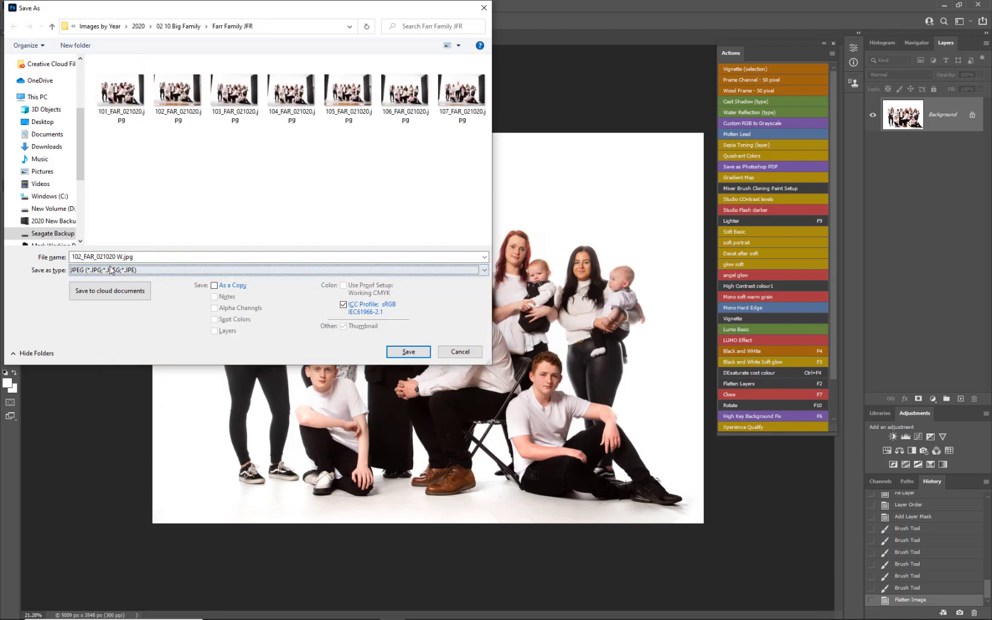
key("shift+Tab")
double_click(121, 256)
left_click(117, 257)
type("F")
key("BackSpace")
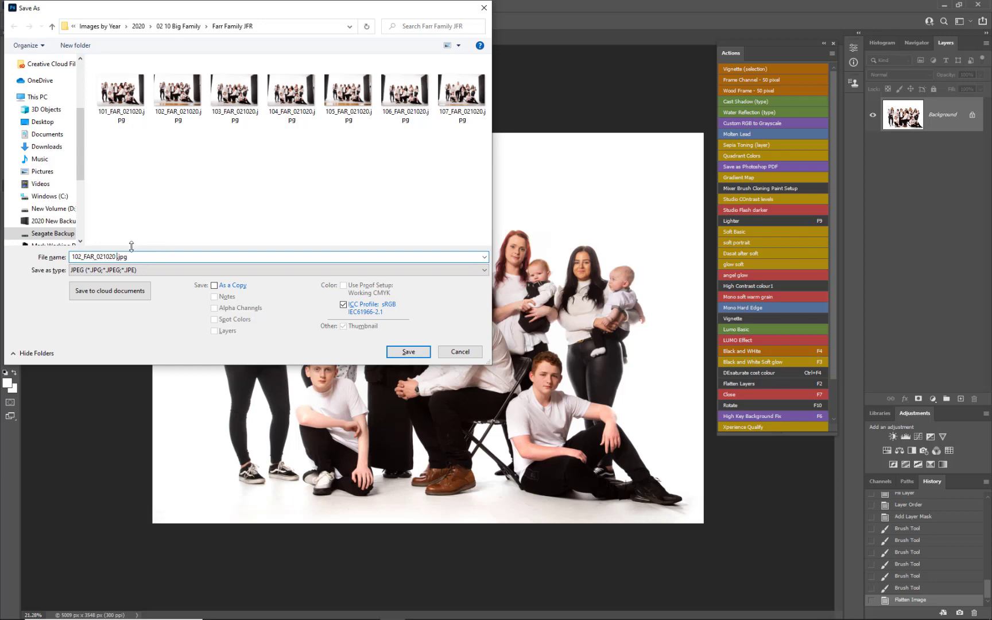
type("F")
left_click(408, 351)
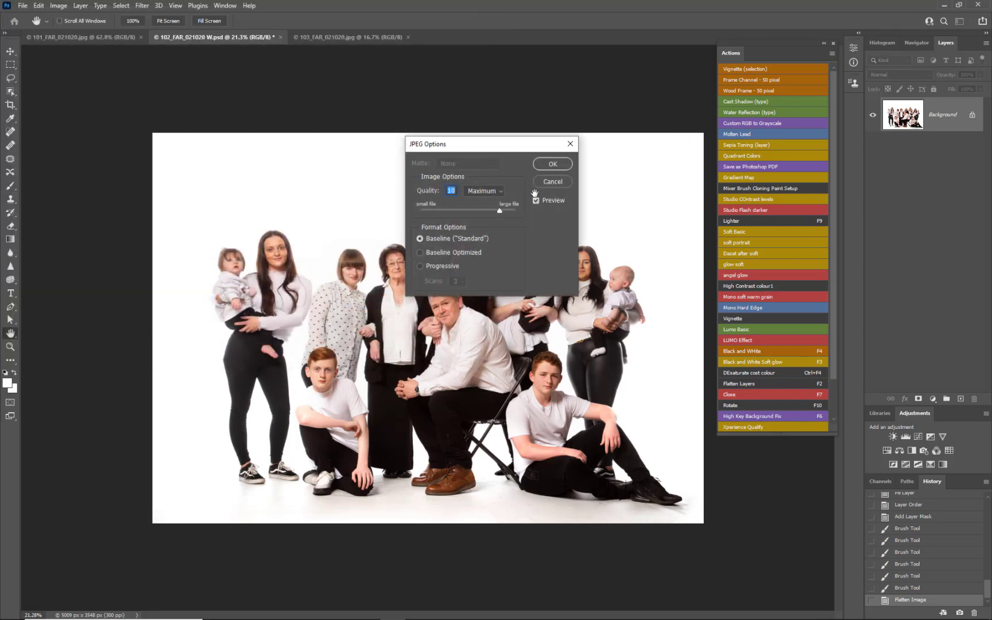
left_click(546, 167)
key("b")
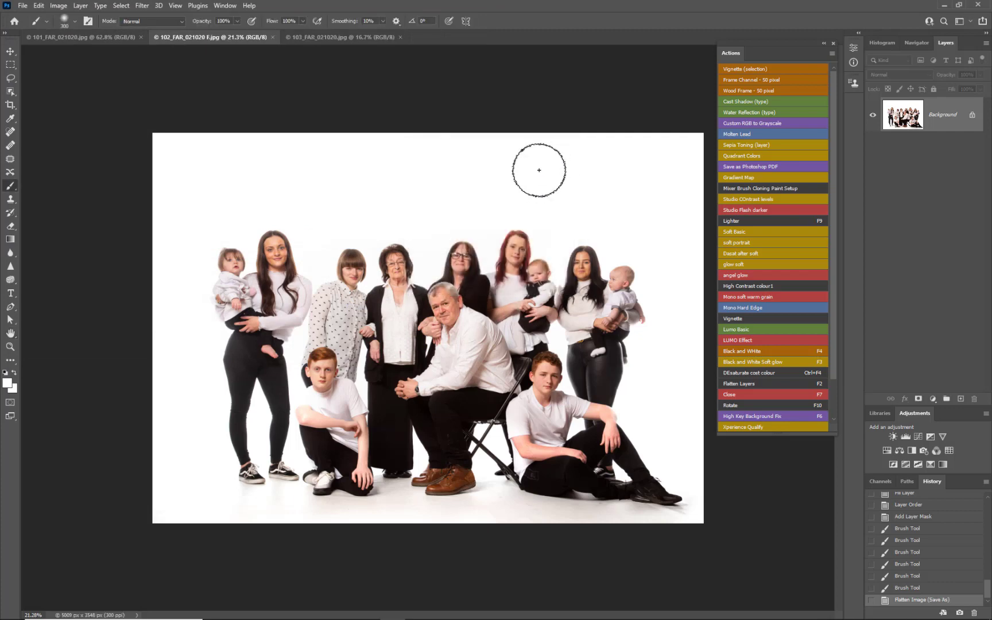
Step: Close photos 102 and 103, then crop part of the dark wall off photo 101's right side to about 5490 px wide
key("F7")
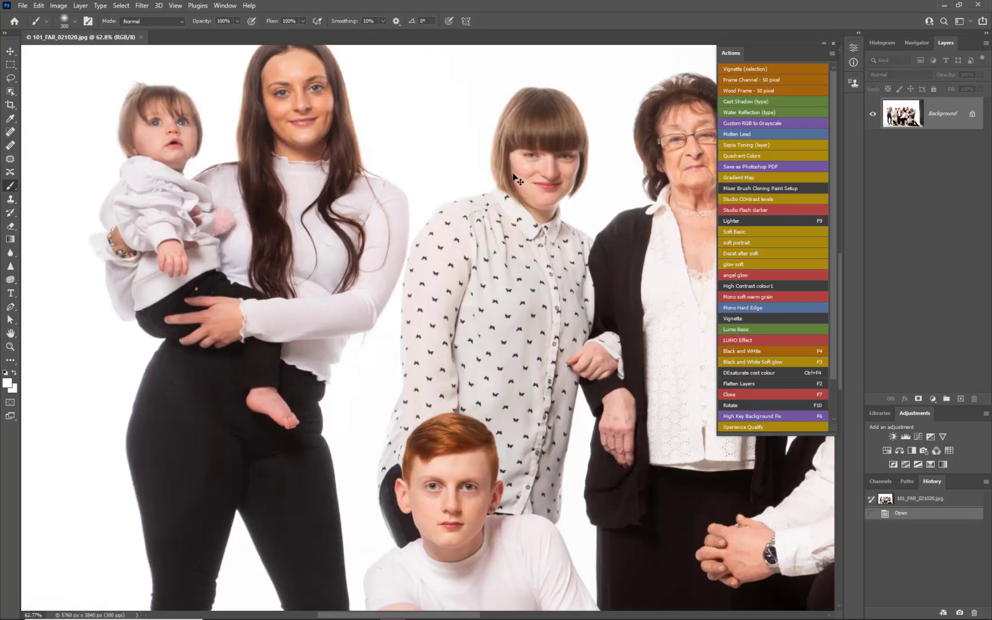
key("ctrl+0")
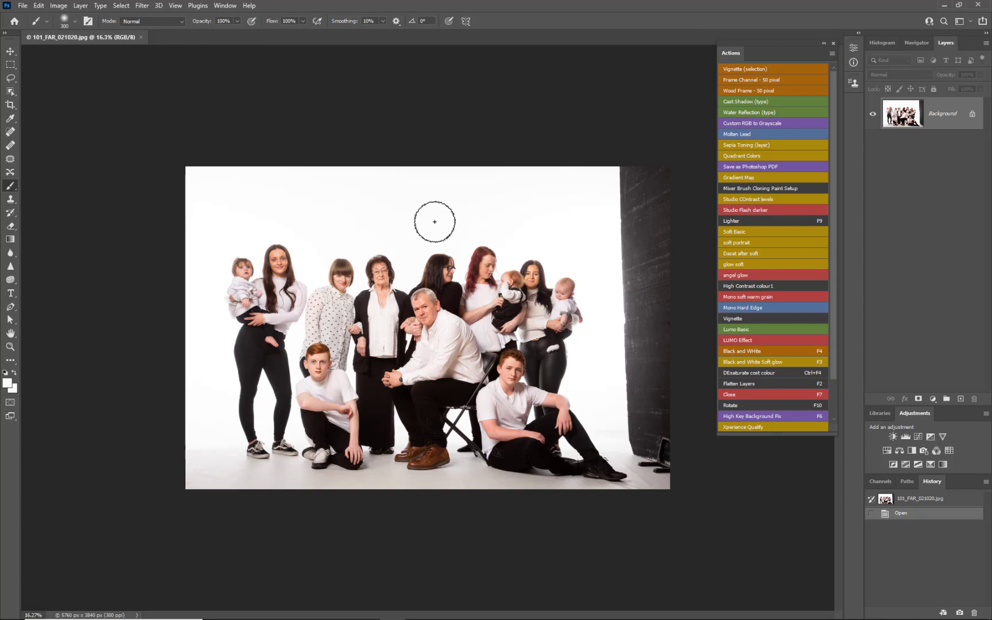
key("c")
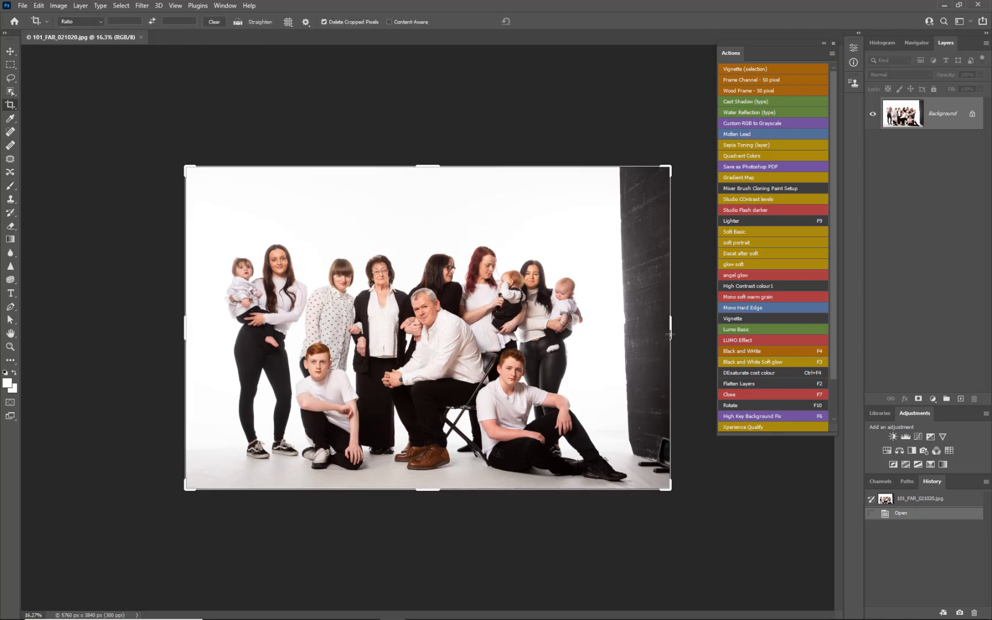
left_click_drag(671, 333, 662, 331)
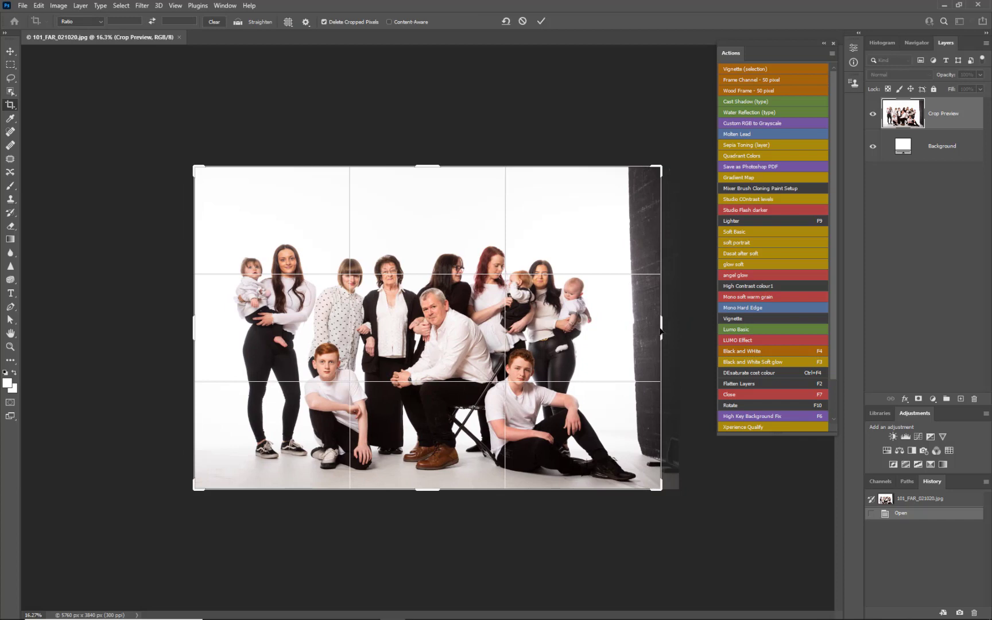
left_click_drag(664, 326, 658, 324)
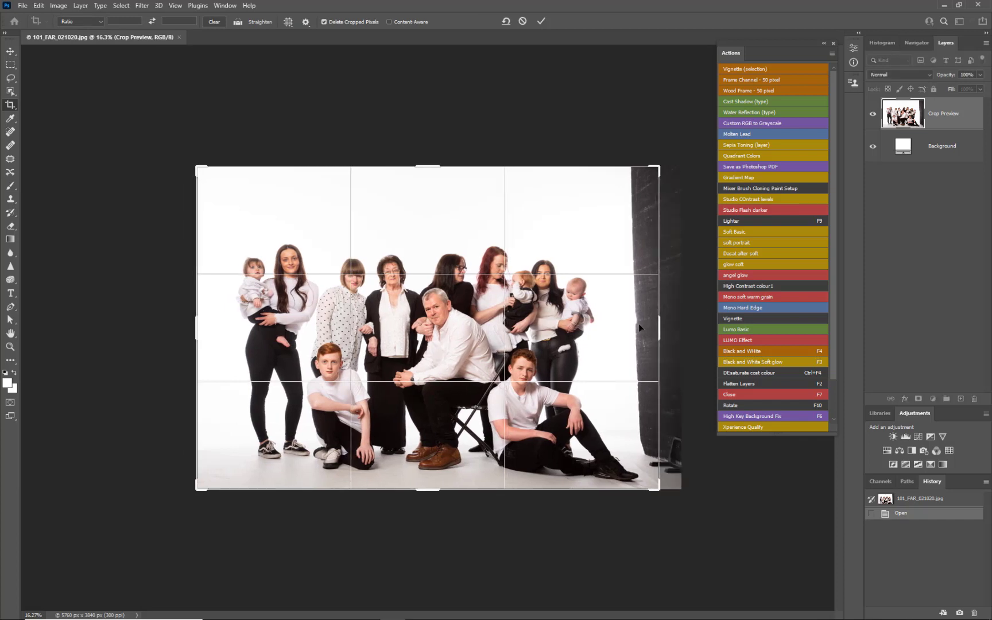
key("Return")
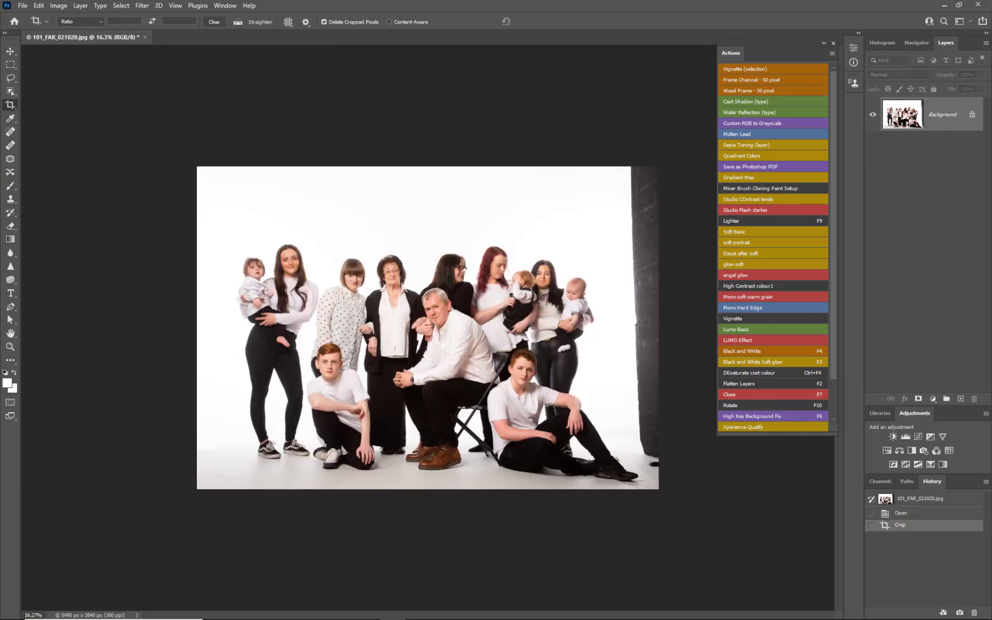
Step: Duplicate photo 101's background layer and sample the grey floor at the lower left as the Levels white point on the copy
key("ctrl+j")
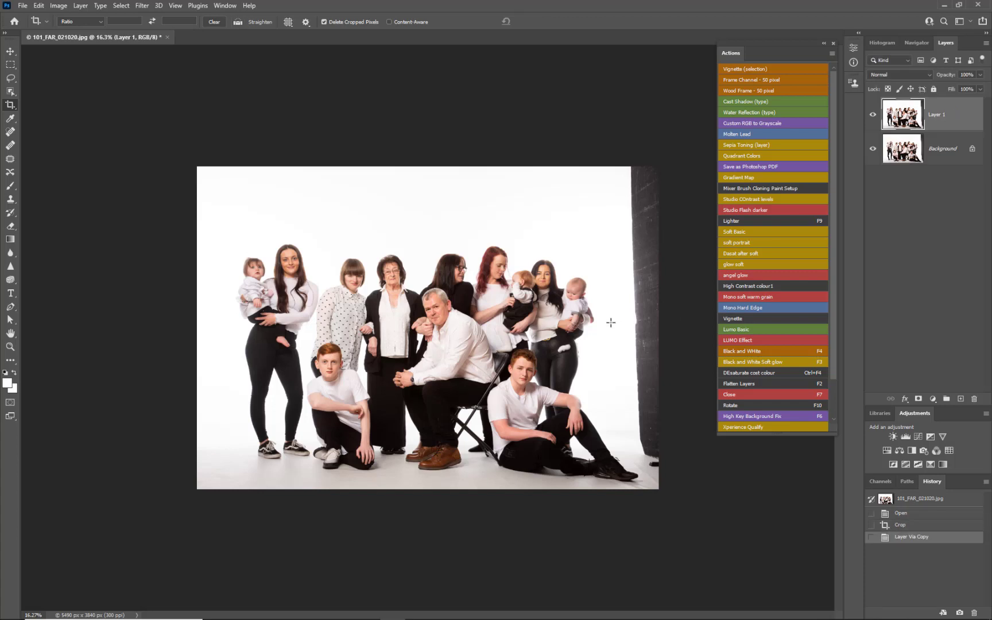
key("ctrl+l")
left_click(709, 230)
left_click(247, 467)
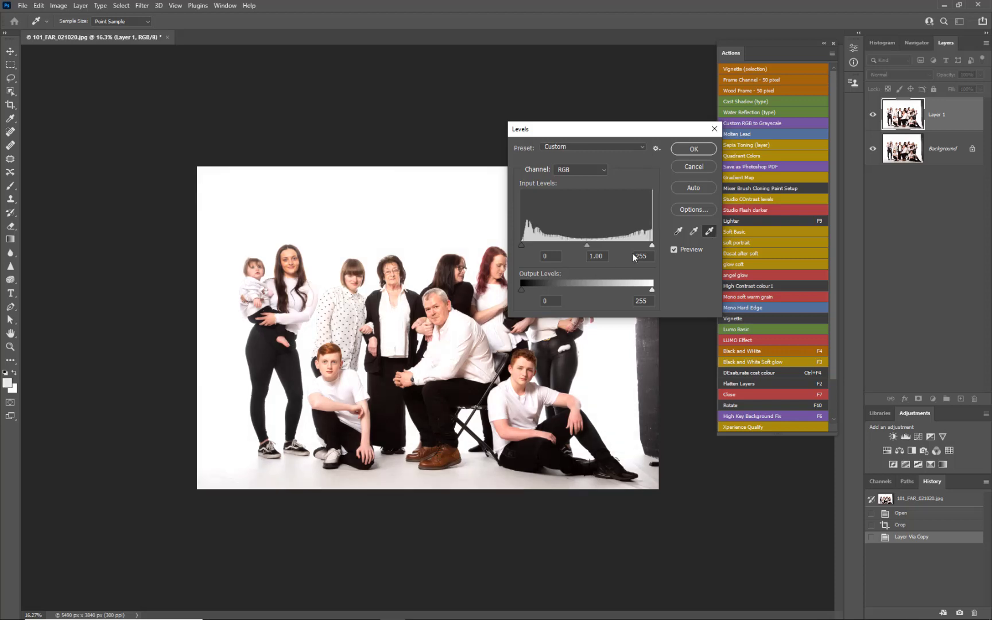
left_click(689, 151)
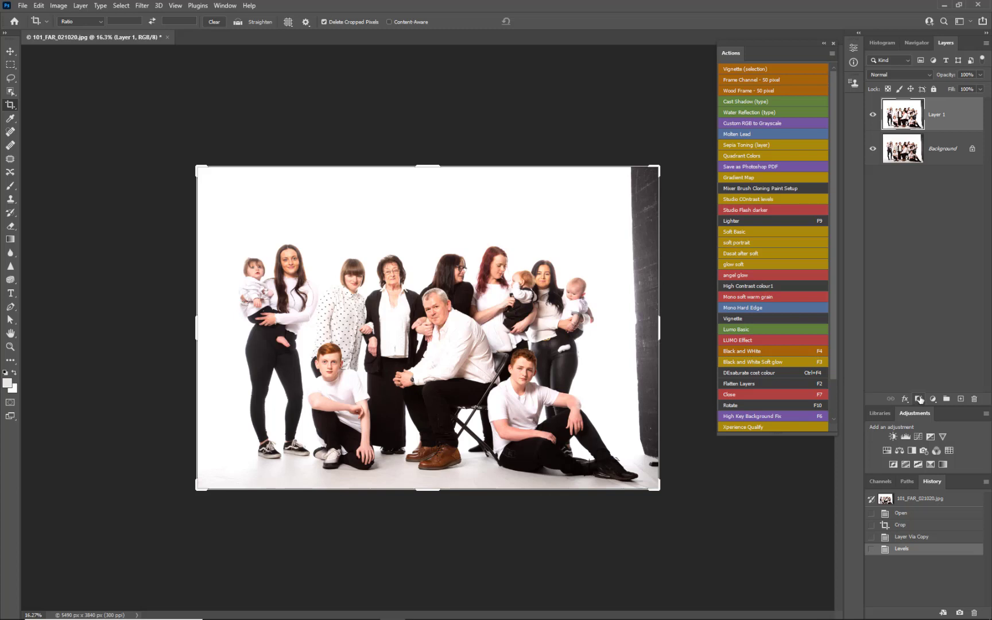
Step: Add a layer mask to the brightened copy and paint black over the family with a 300 px brush
left_click(919, 399)
key("b")
key("x")
key("x")
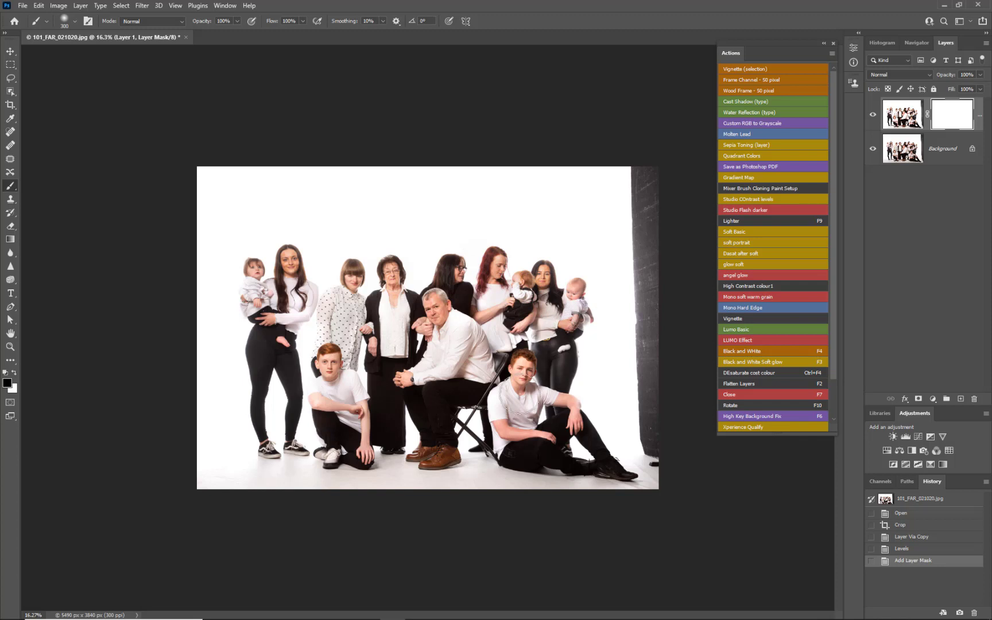
mouse_move(283, 266)
left_mouse_down()
mouse_move(349, 305)
mouse_move(526, 288)
mouse_move(481, 303)
mouse_move(494, 333)
left_mouse_up()
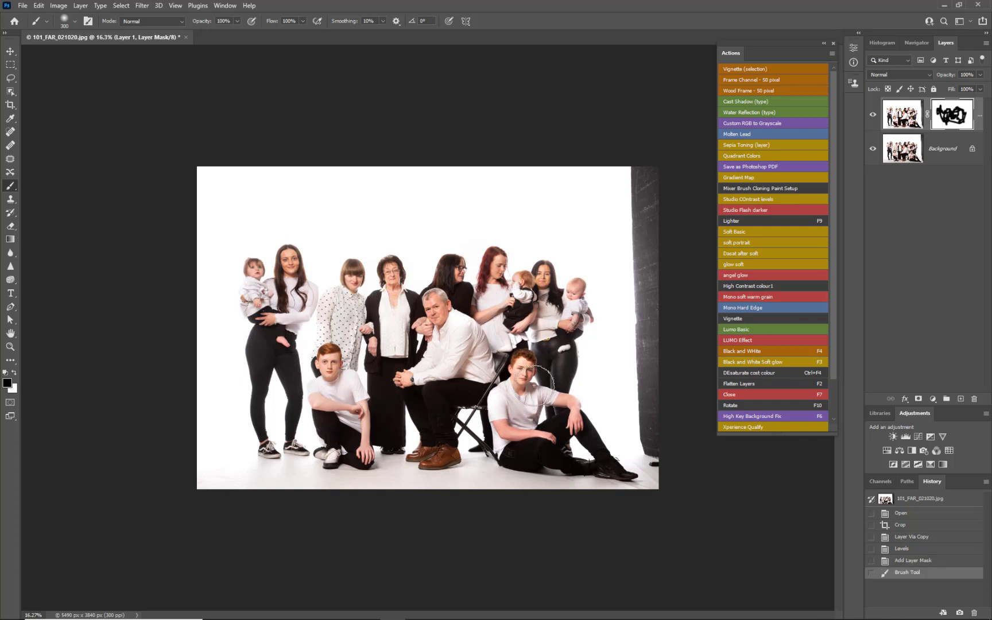
Step: Stamp the visible layers into a new layer and place a new layer filled with pure white directly beneath it
key("ctrl+shift+alt+e")
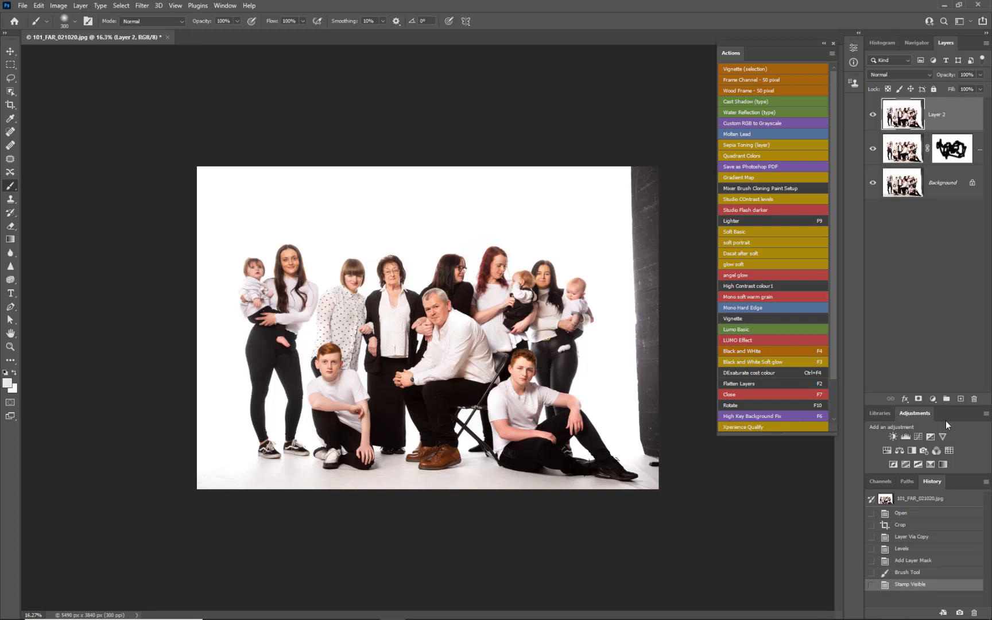
left_click(961, 400)
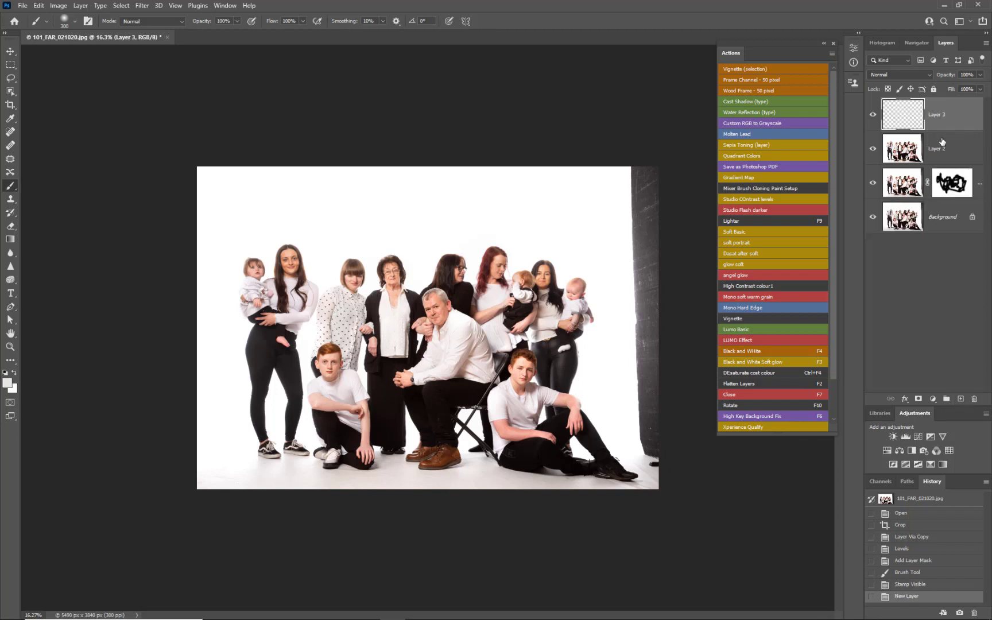
left_click(12, 389)
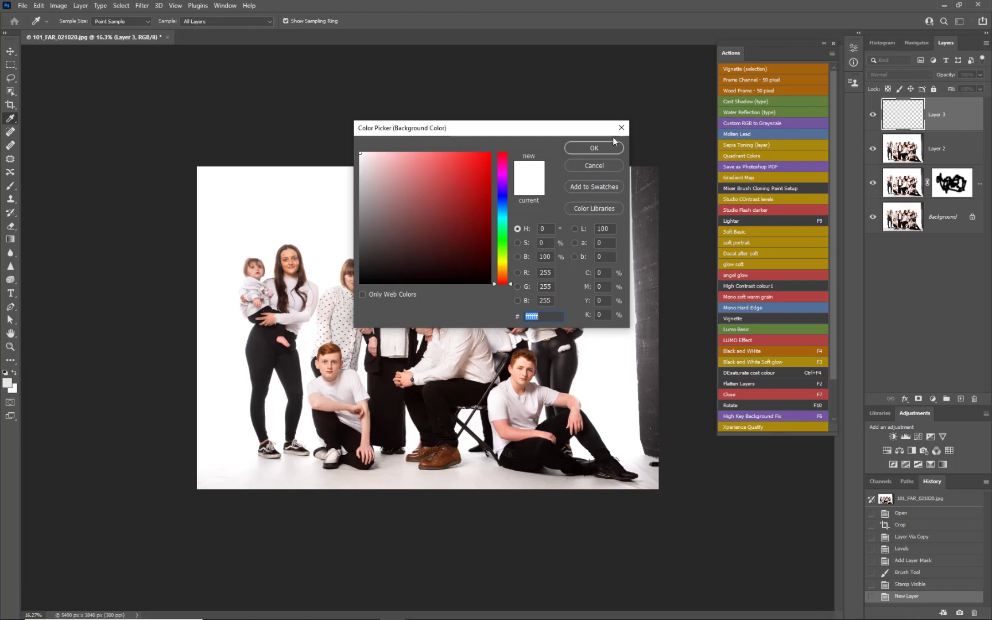
left_click(597, 148)
key("ctrl+BackSpace")
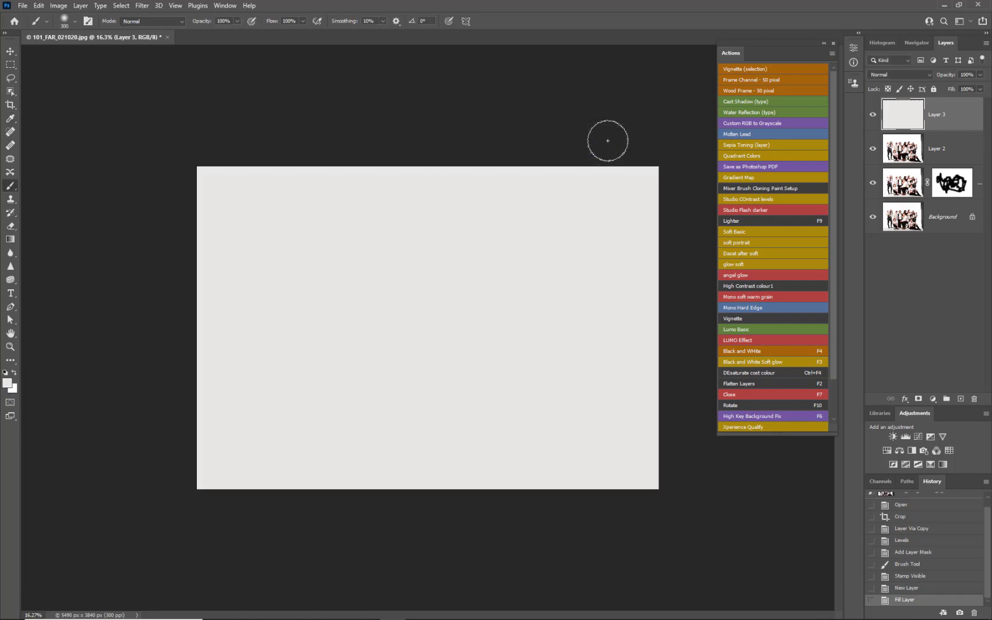
key("alt+BackSpace")
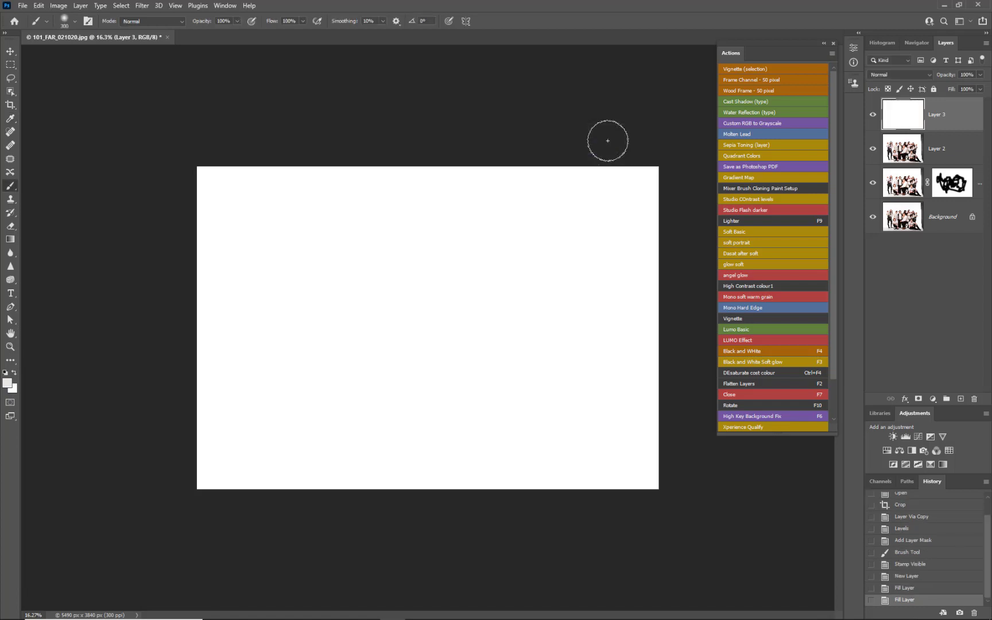
left_click_drag(961, 122, 946, 160)
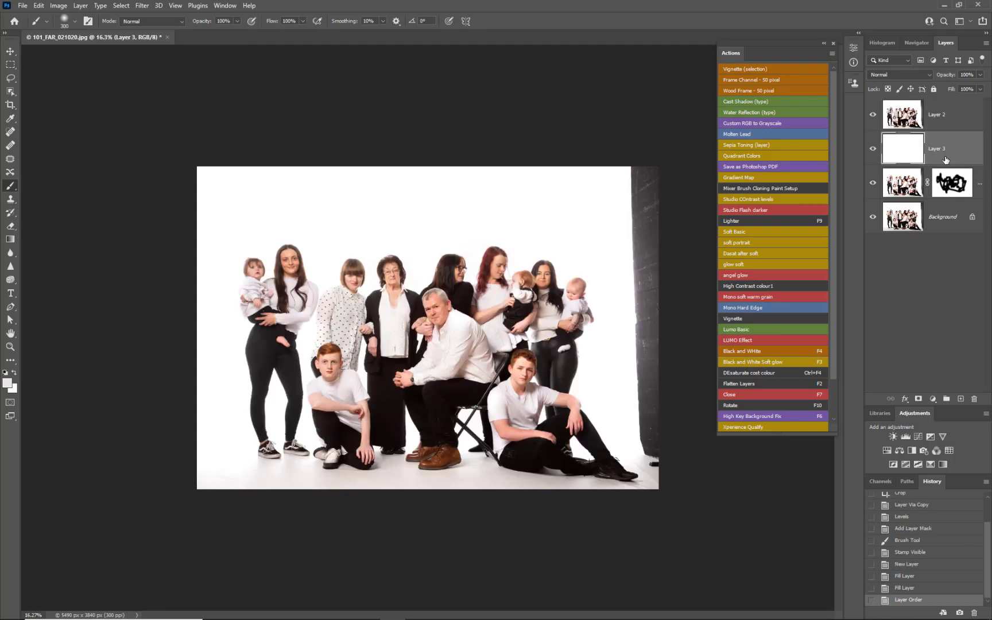
Step: Add a layer mask to photo 101's stamped layer and paint black down the dark wall with a 300 px brush
left_click(925, 119)
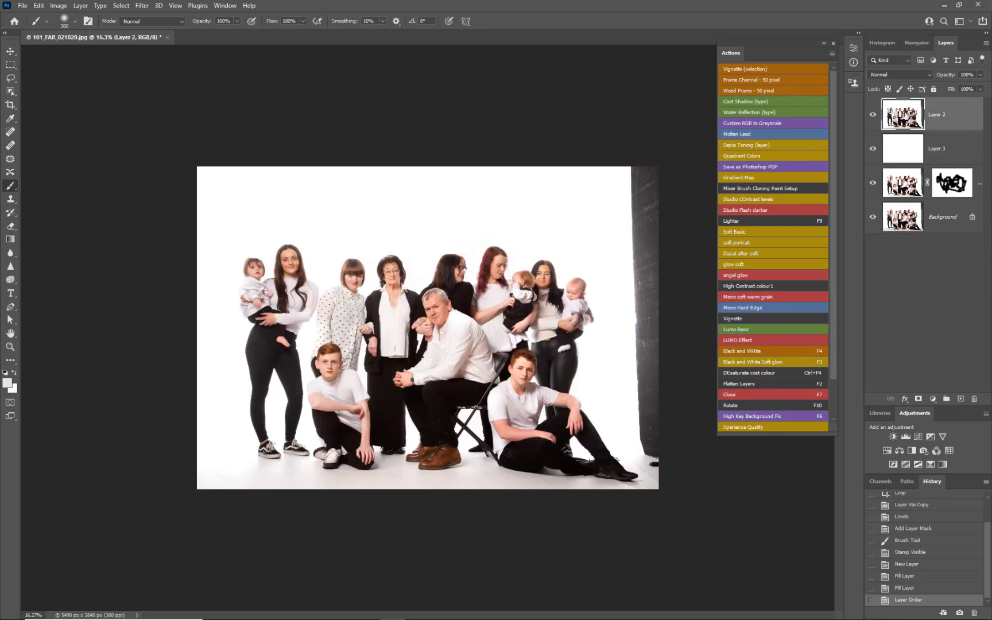
left_click(919, 399)
key("d")
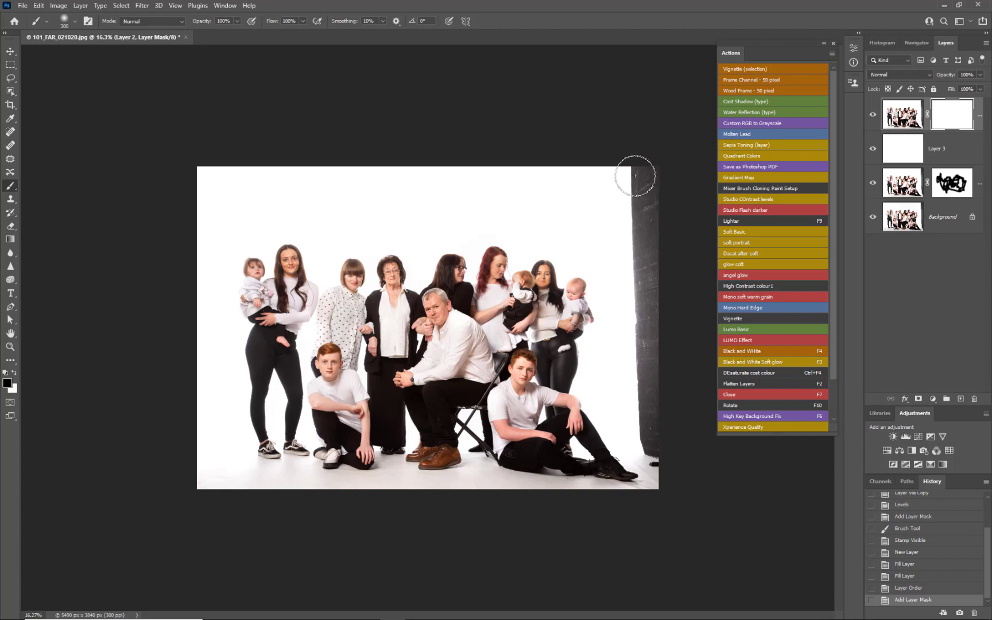
mouse_move(635, 176)
left_mouse_down()
mouse_move(647, 153)
mouse_move(635, 145)
mouse_move(652, 335)
mouse_move(616, 345)
mouse_move(640, 332)
mouse_move(646, 198)
mouse_move(653, 266)
mouse_move(634, 386)
mouse_move(651, 450)
mouse_move(632, 474)
mouse_move(664, 354)
mouse_move(665, 451)
mouse_move(646, 445)
left_mouse_up()
Step: Paint black on the mask with a 175 px brush along the floor's bottom edge and over the upper-right corner
key("bracketleft")
key("bracketleft")
key("bracketleft")
key("bracketleft")
key("bracketleft")
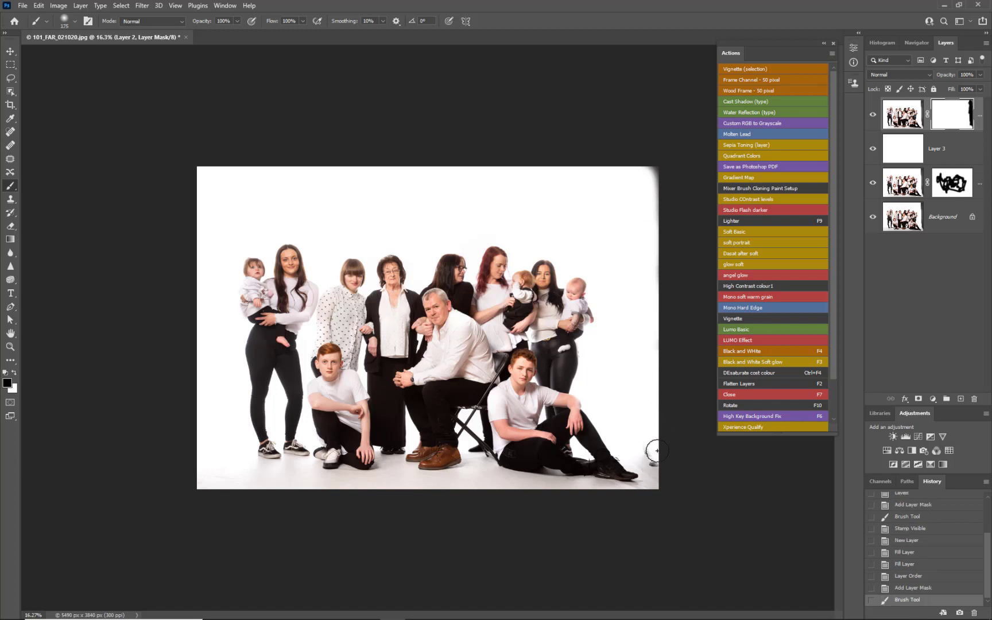
key("bracketright")
key("bracketright")
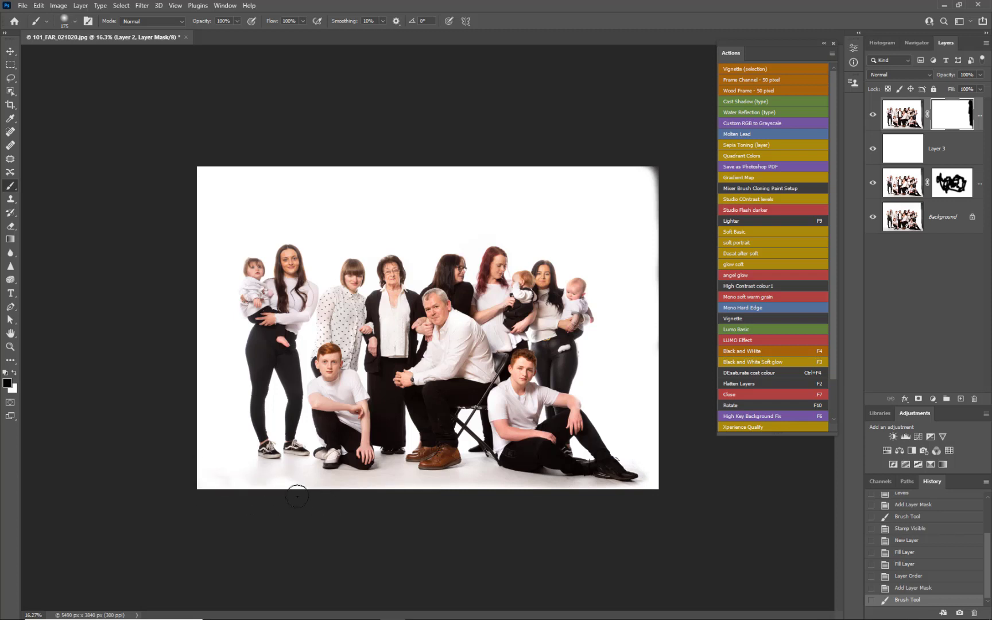
left_click(210, 500)
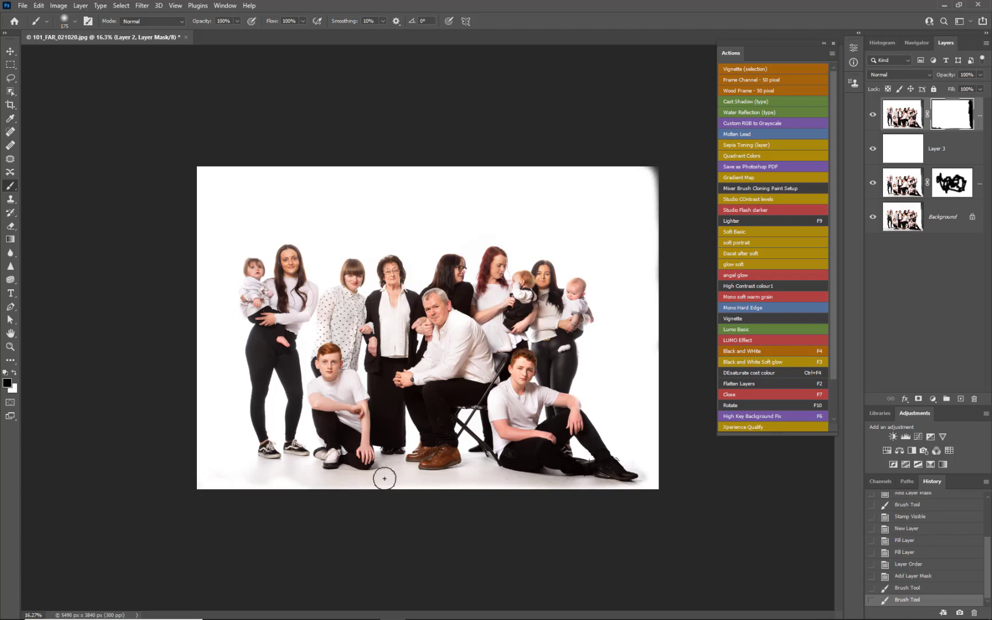
left_click_drag(643, 170, 646, 203)
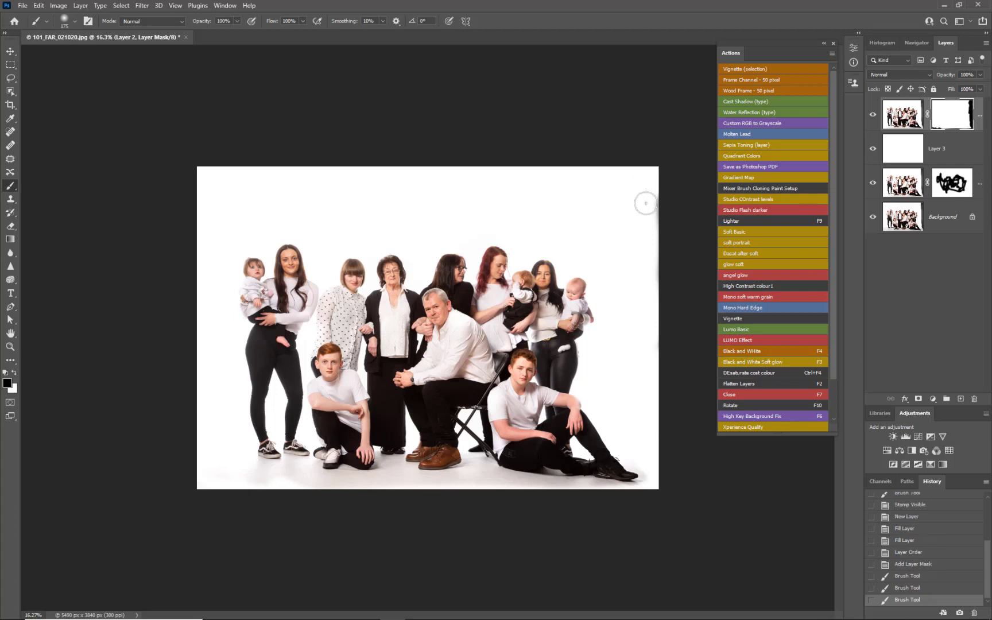